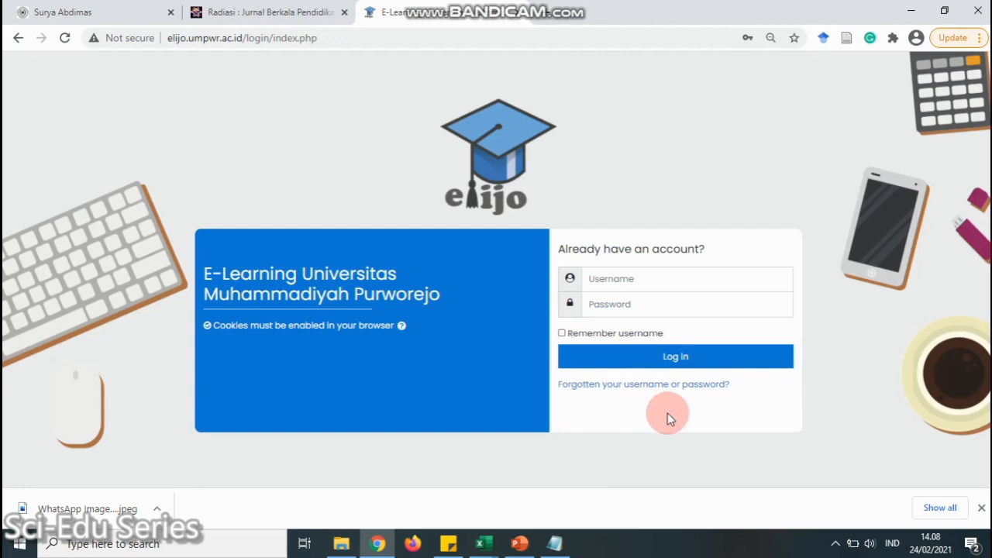
Sign in to elijo with a saved lecturer account from Chrome's password list, then go to Site administration
click(643, 279)
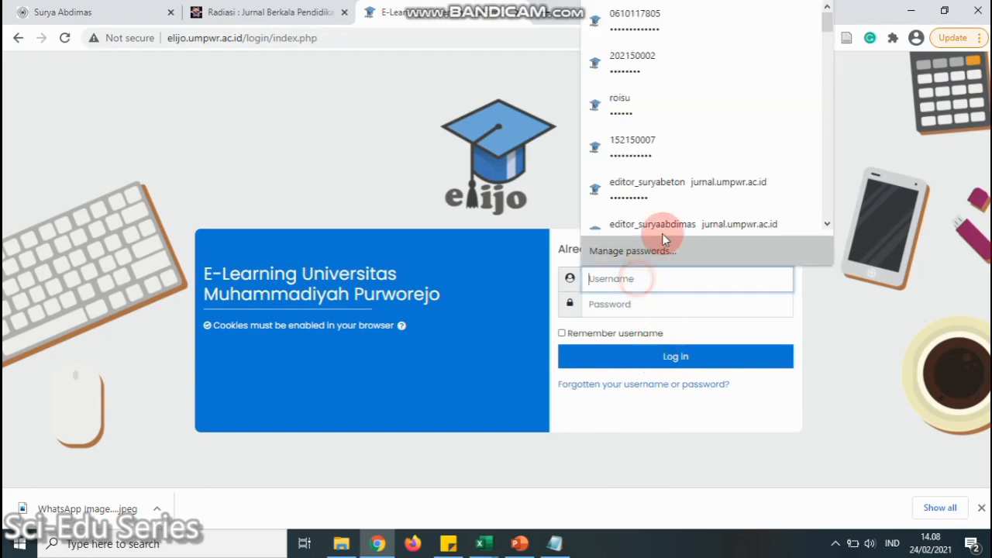
click(675, 147)
double_click(642, 278)
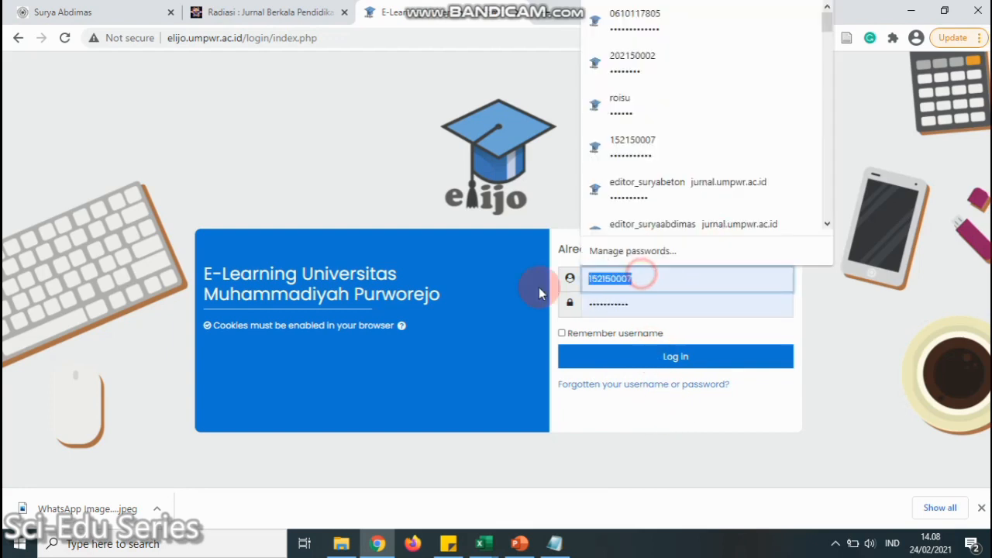
click(659, 27)
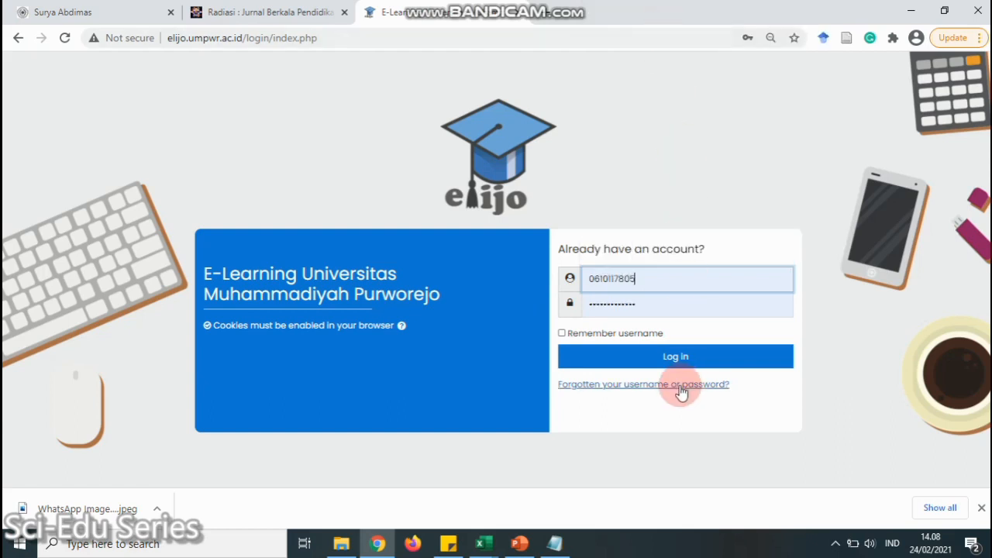
click(676, 358)
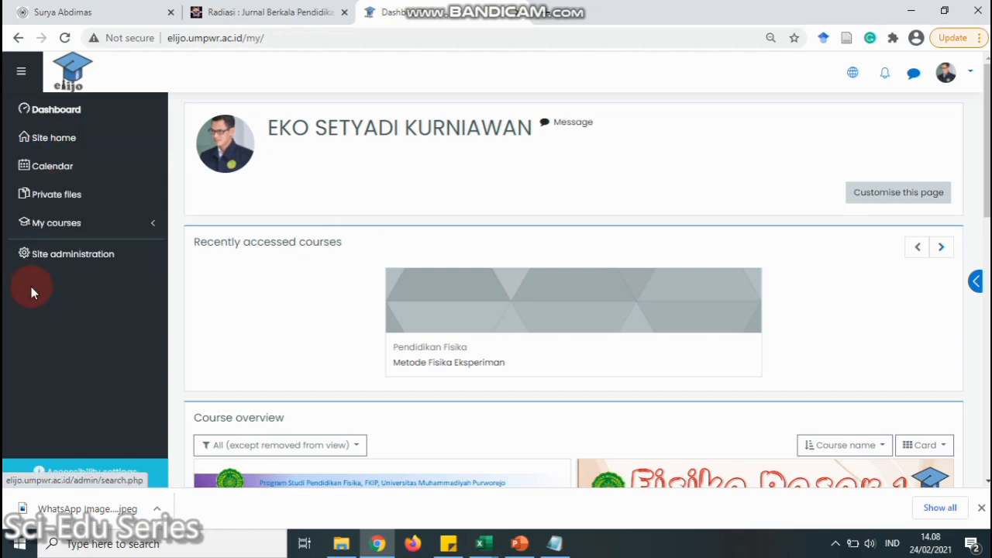
click(63, 261)
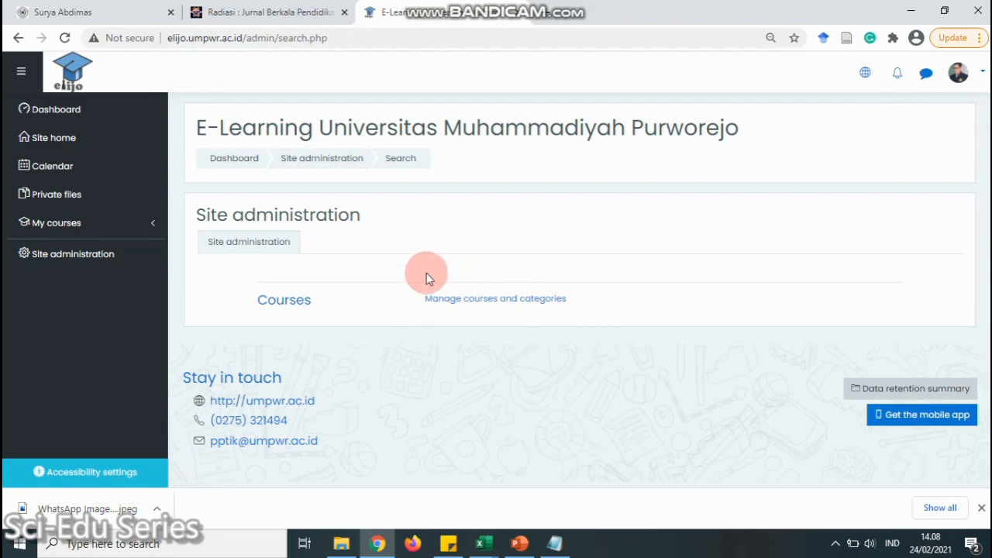
In Manage courses and categories, open Pendidikan Fisika under FAKULTAS KEGURUAN DAN ILMU PENDIDIKAN and browse its courses
click(521, 302)
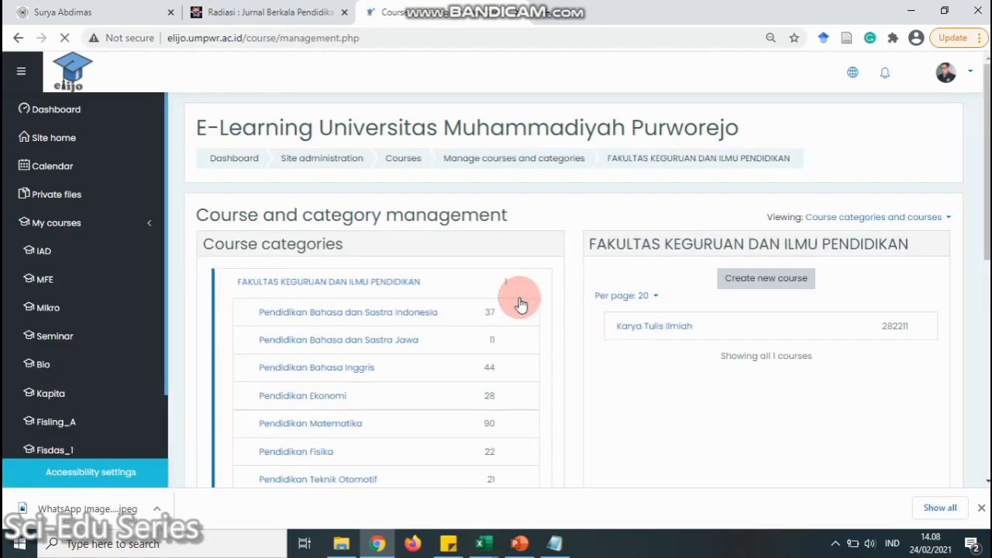
scroll(369, 312, down, 1)
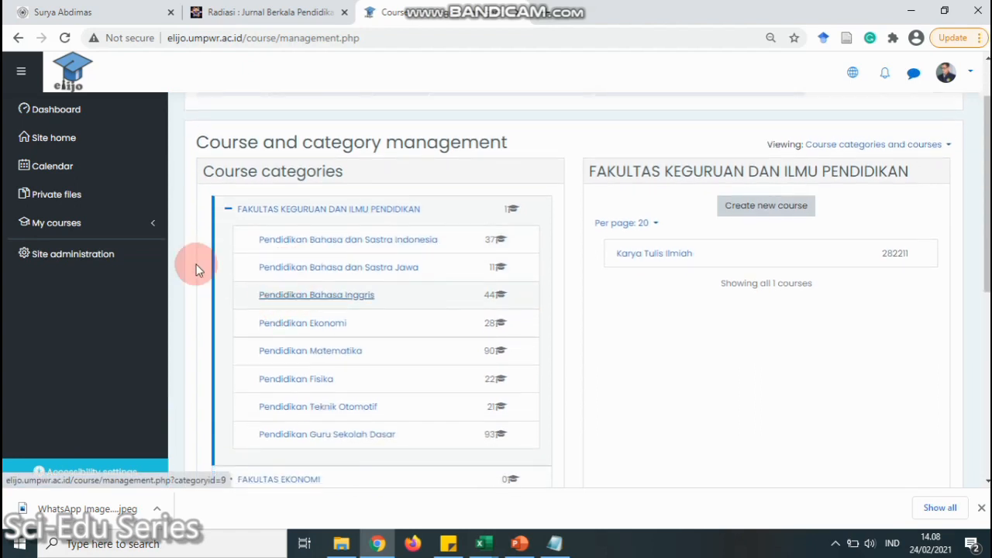
click(228, 210)
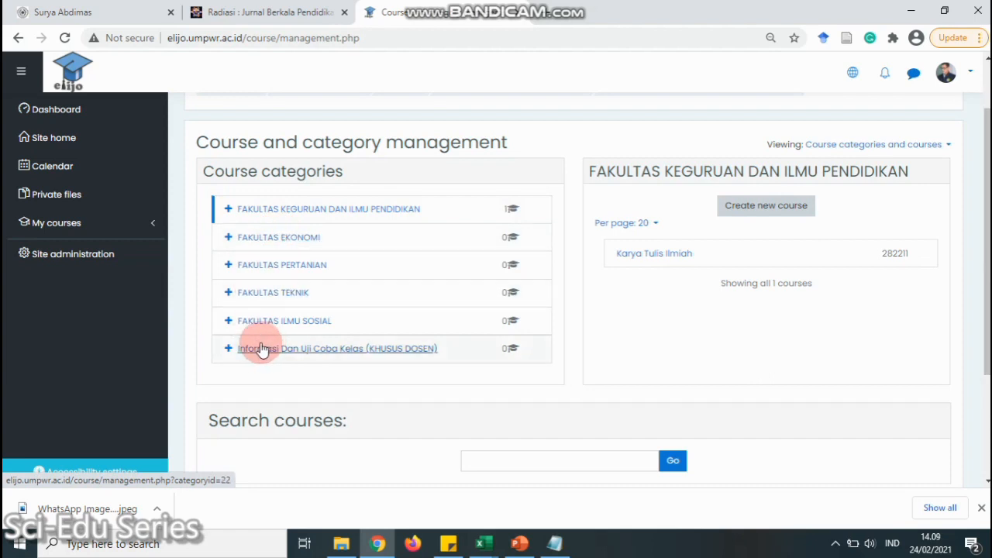
click(228, 209)
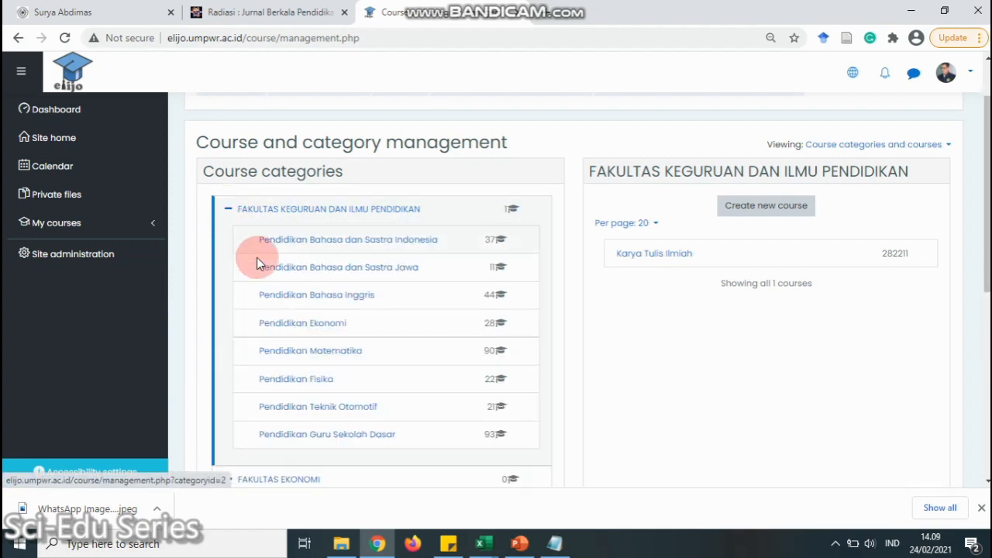
click(282, 380)
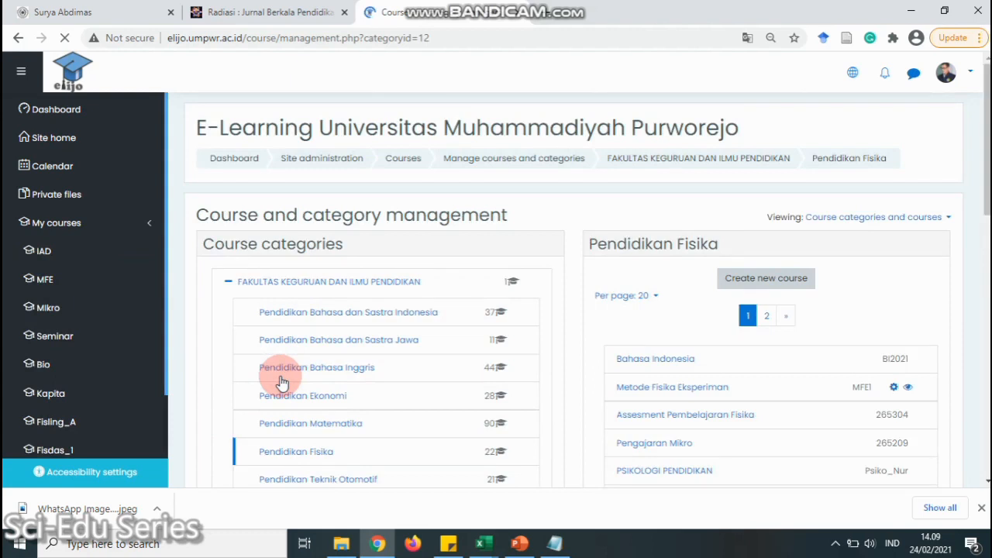
scroll(746, 304, down, 1)
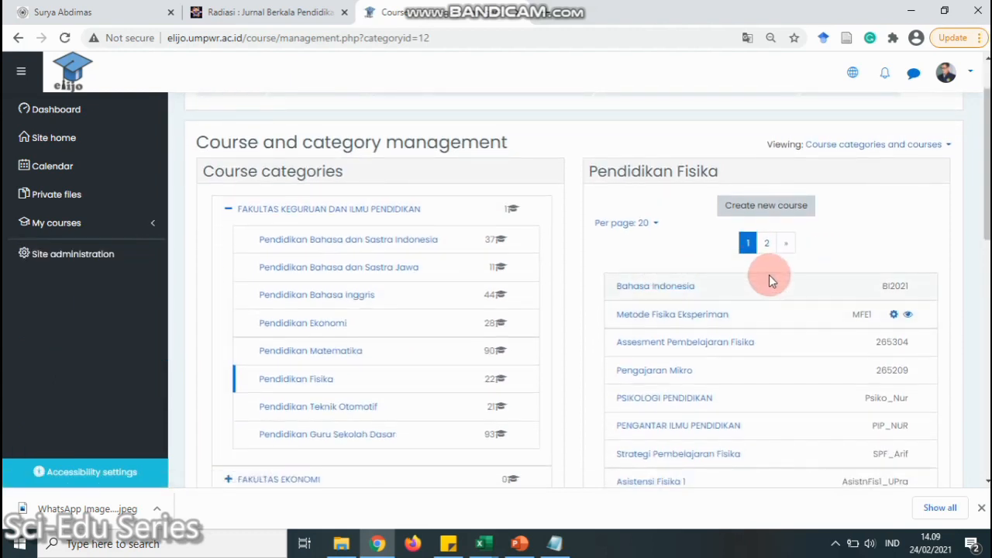
scroll(769, 276, down, 2)
scroll(778, 290, down, 2)
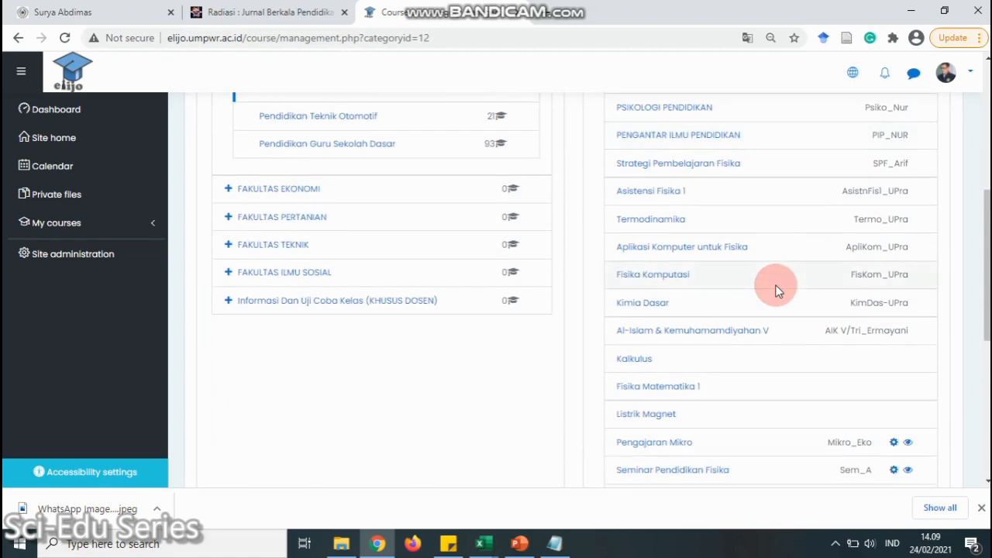
scroll(778, 290, up, 4)
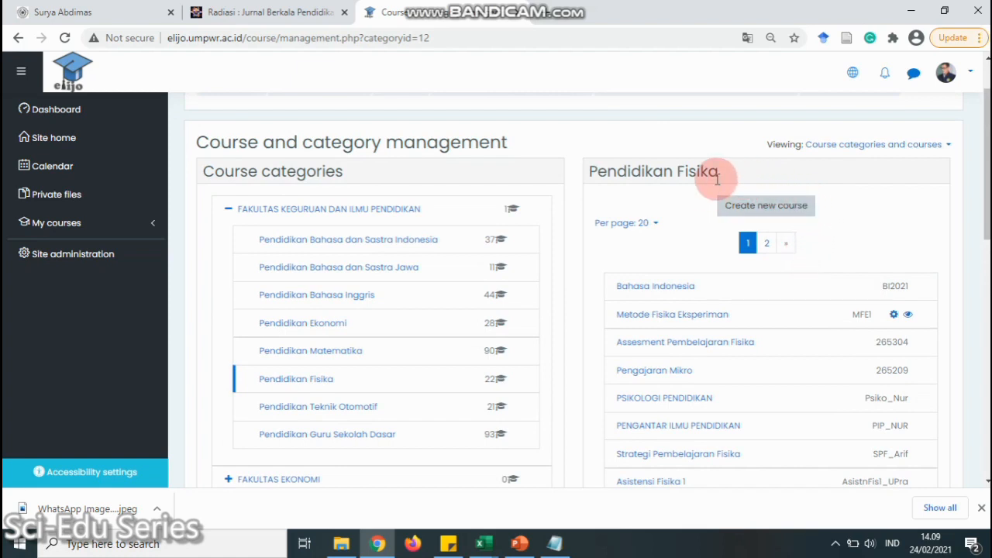
Create a new course in Pendidikan Fisika and select the Course full name and short name fields
click(765, 215)
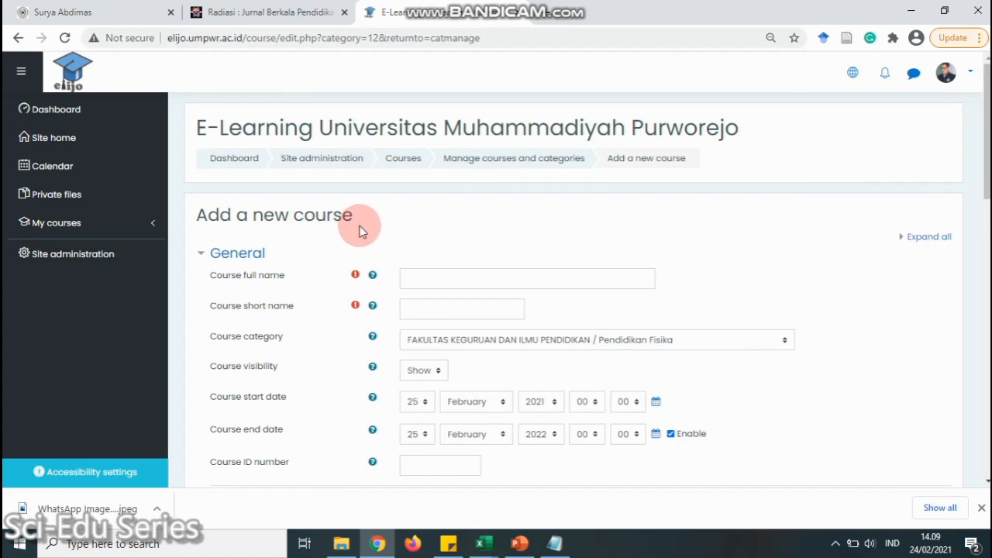
scroll(421, 202, down, 2)
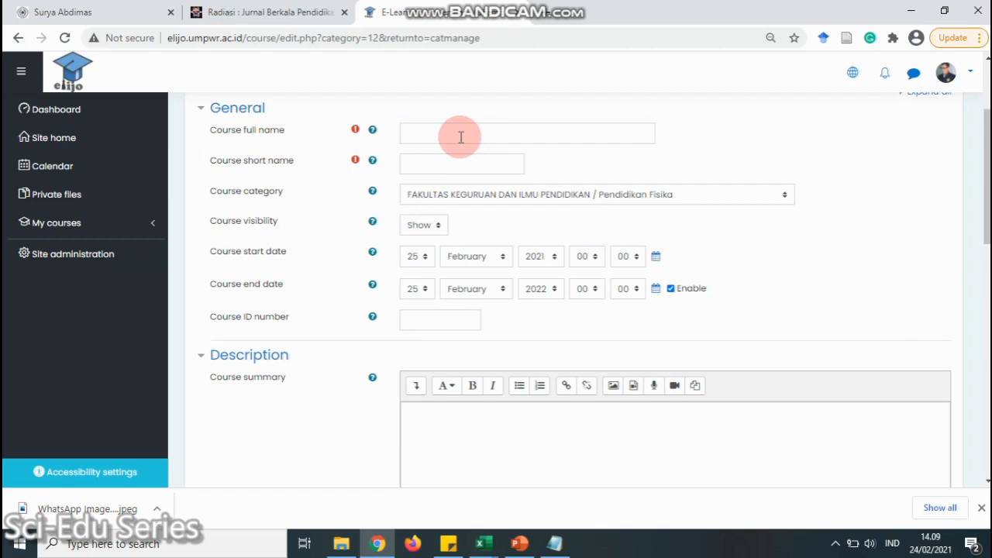
click(461, 137)
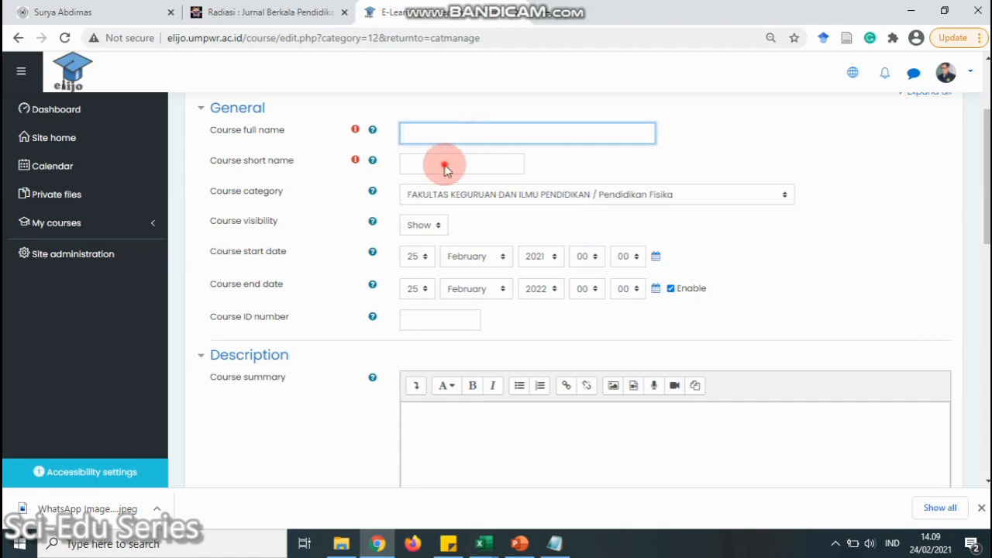
click(444, 164)
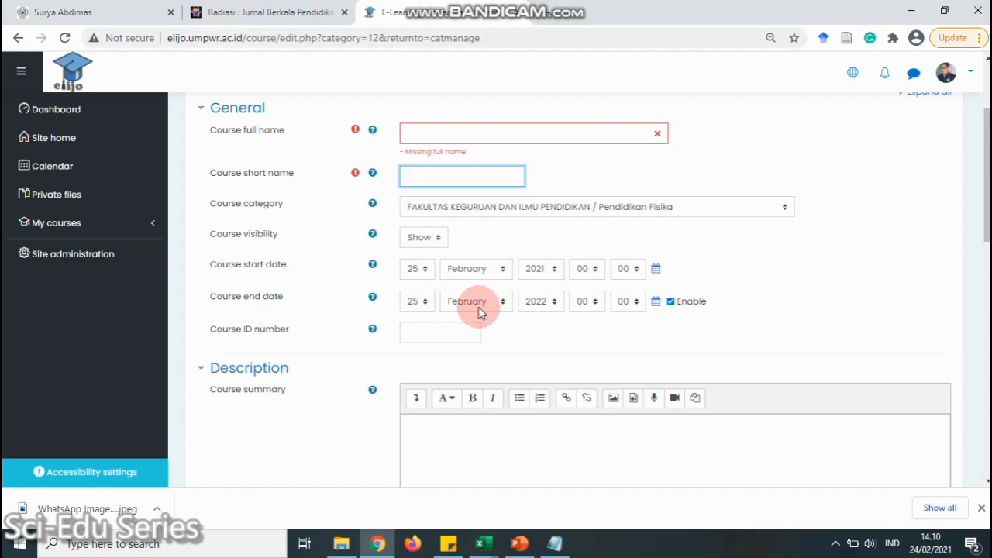
Set the course end date to June 2021 and select the Course ID number field
click(503, 304)
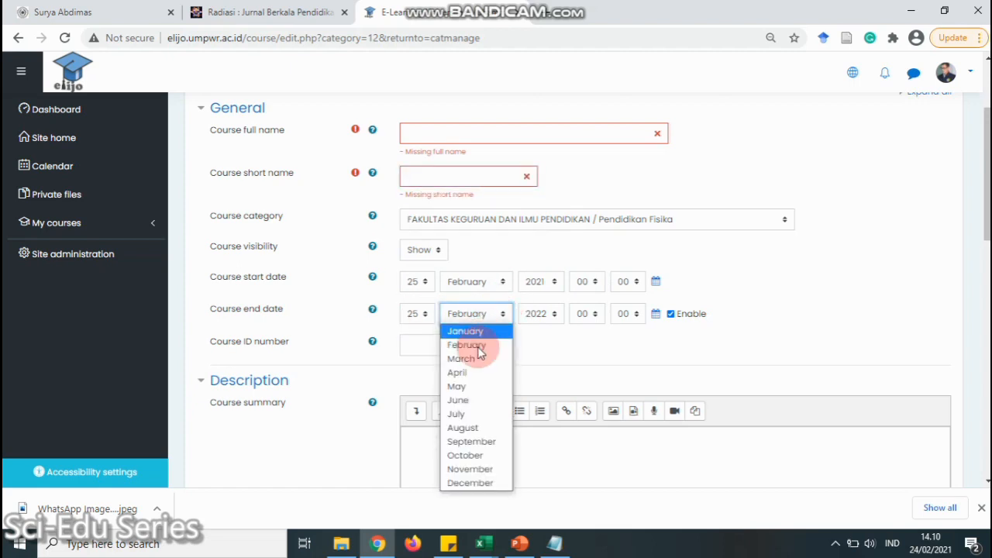
click(467, 400)
click(542, 314)
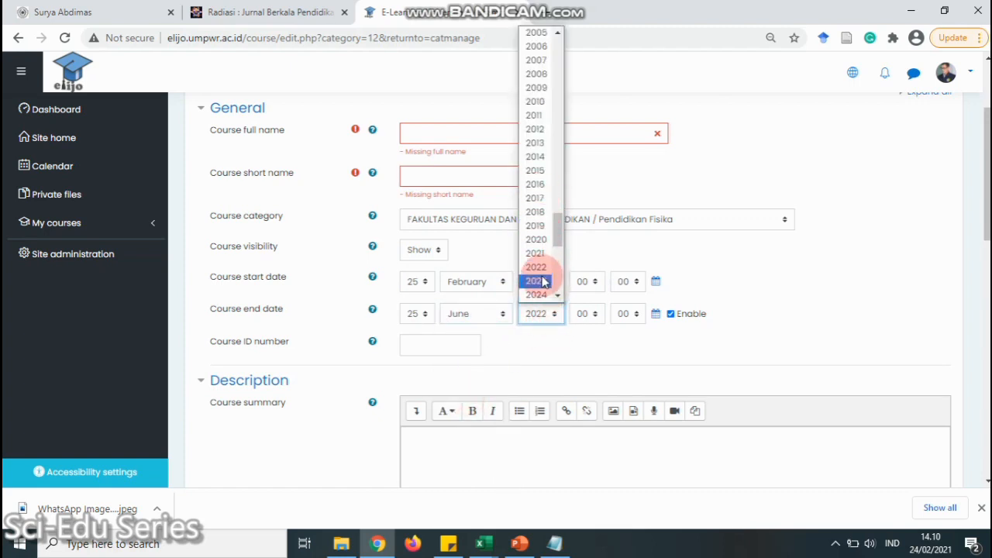
click(538, 252)
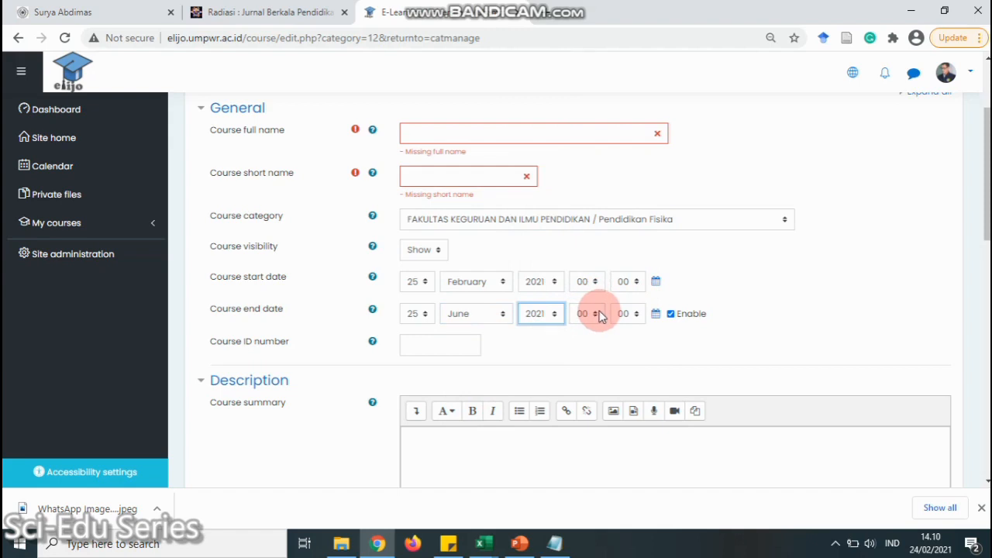
scroll(527, 307, down, 1)
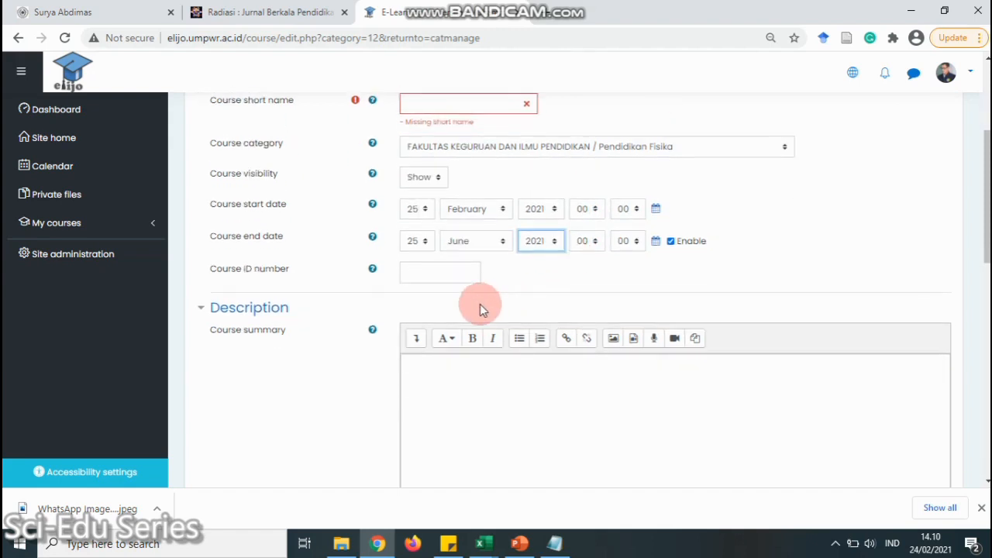
click(437, 276)
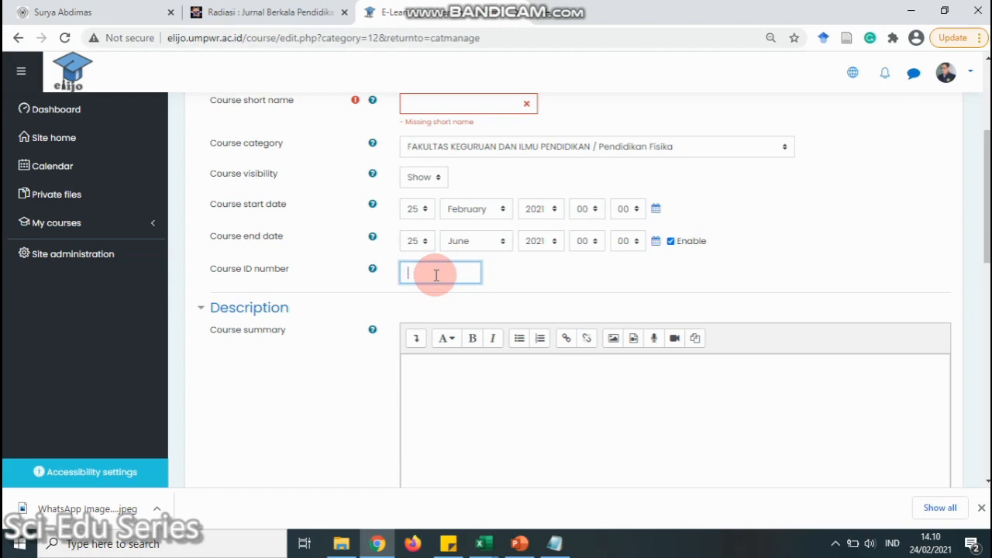
click(436, 276)
scroll(454, 338, down, 1)
scroll(457, 317, down, 2)
Close the Grammarly popup over the Course summary editor and scroll down to Course format
click(469, 241)
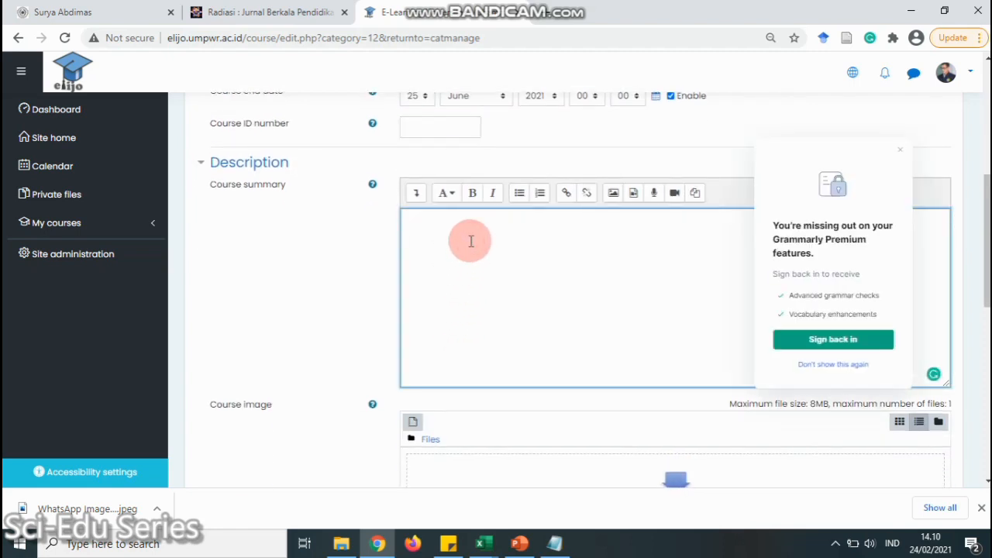
click(900, 151)
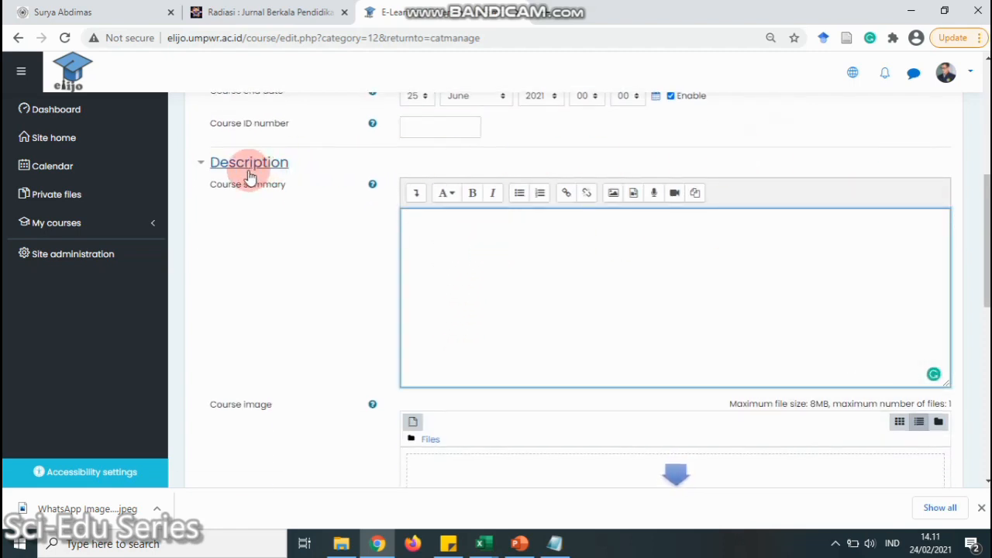
click(434, 234)
click(426, 225)
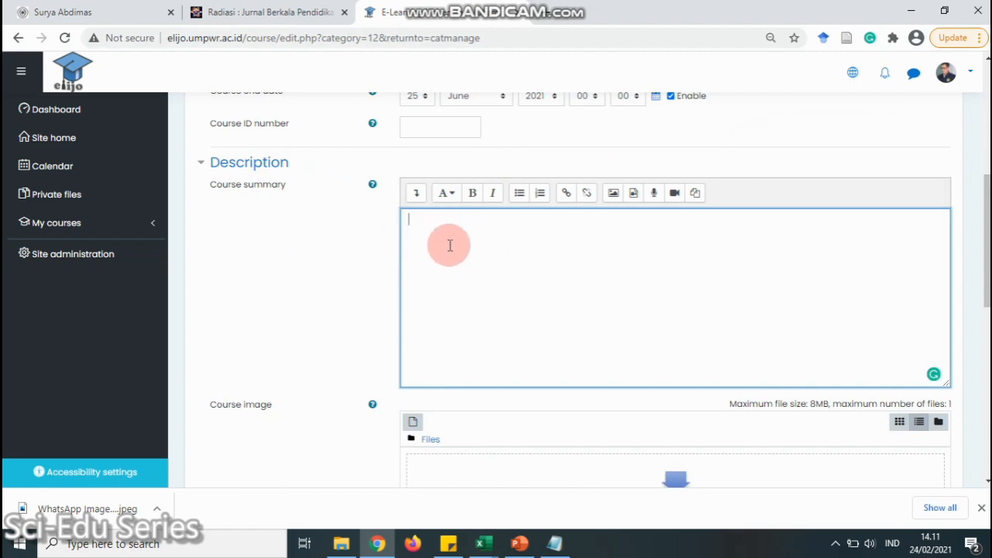
scroll(450, 245, down, 2)
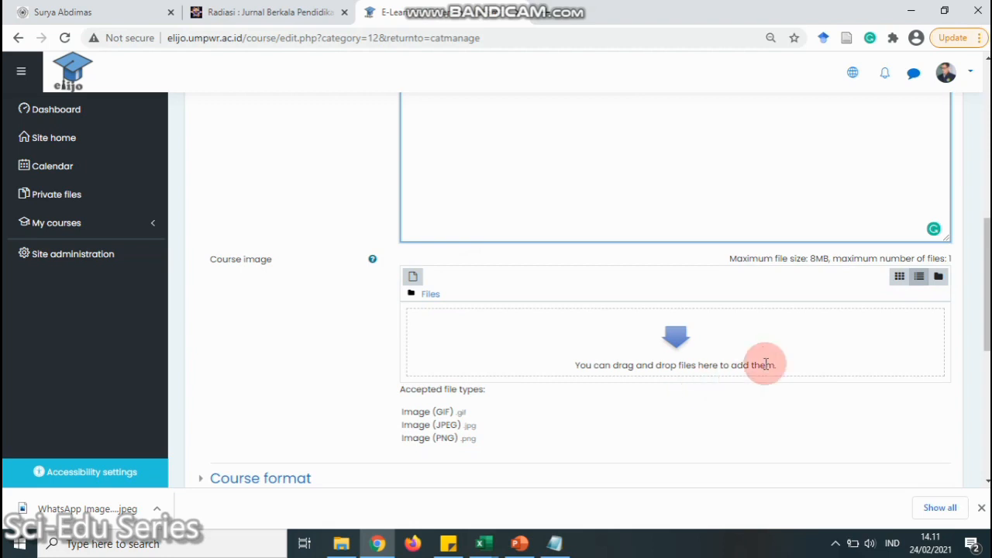
scroll(621, 350, down, 2)
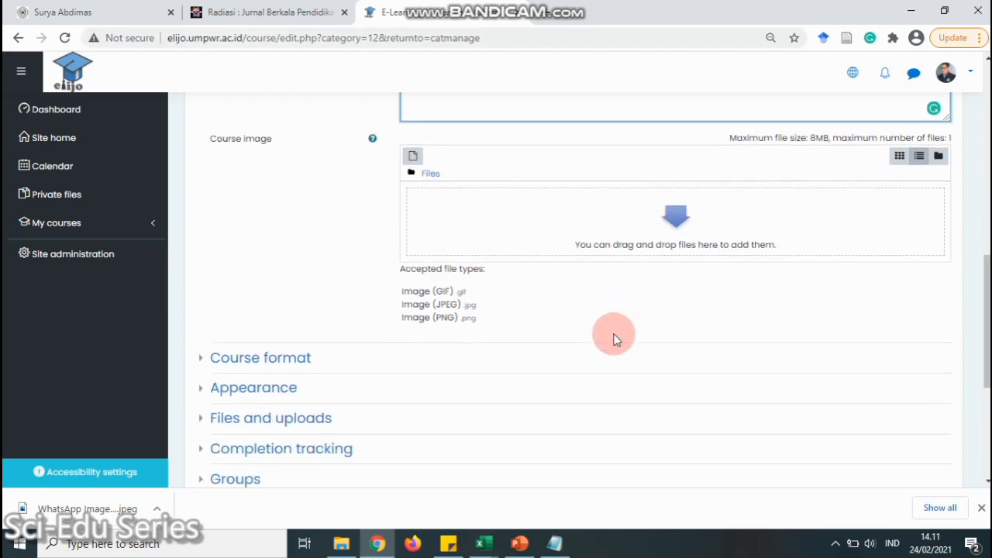
scroll(612, 335, down, 1)
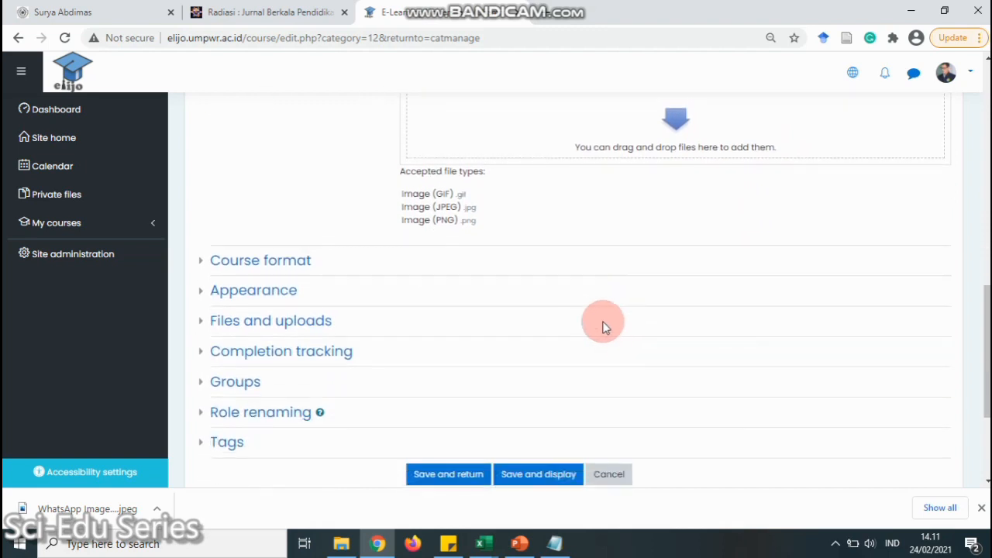
Keep Topics format, set 14 sections, leave Hidden sections unchanged, and expand Appearance
click(205, 262)
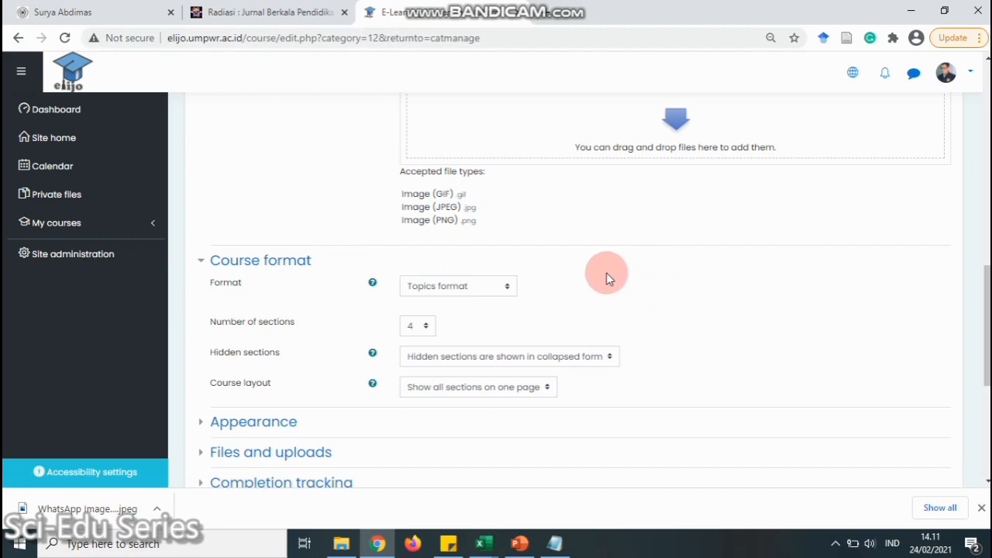
click(511, 286)
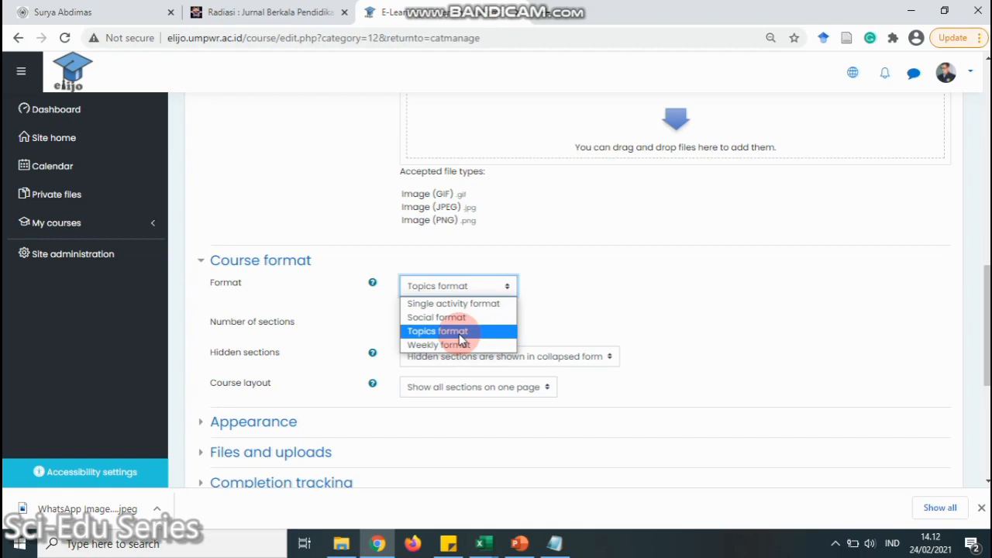
click(459, 333)
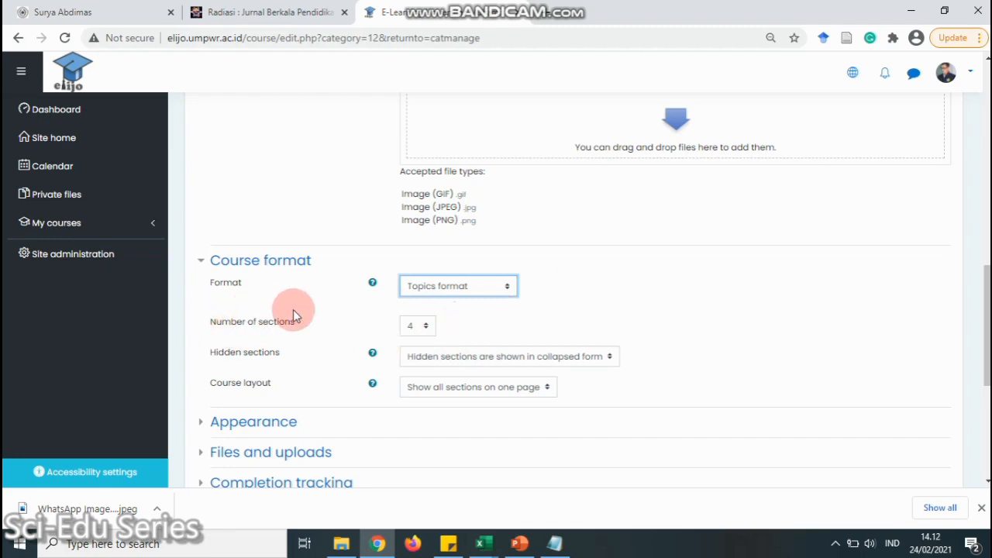
click(426, 329)
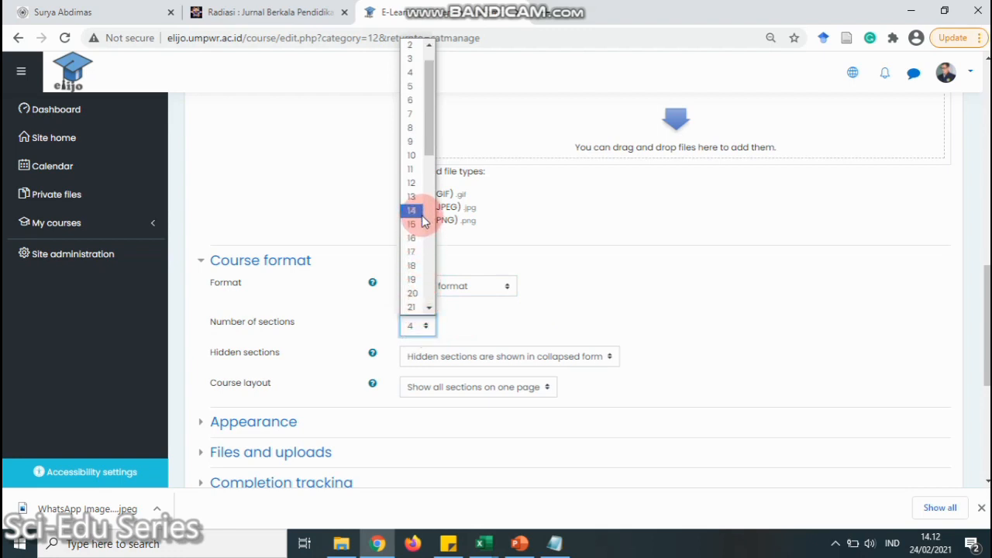
click(423, 210)
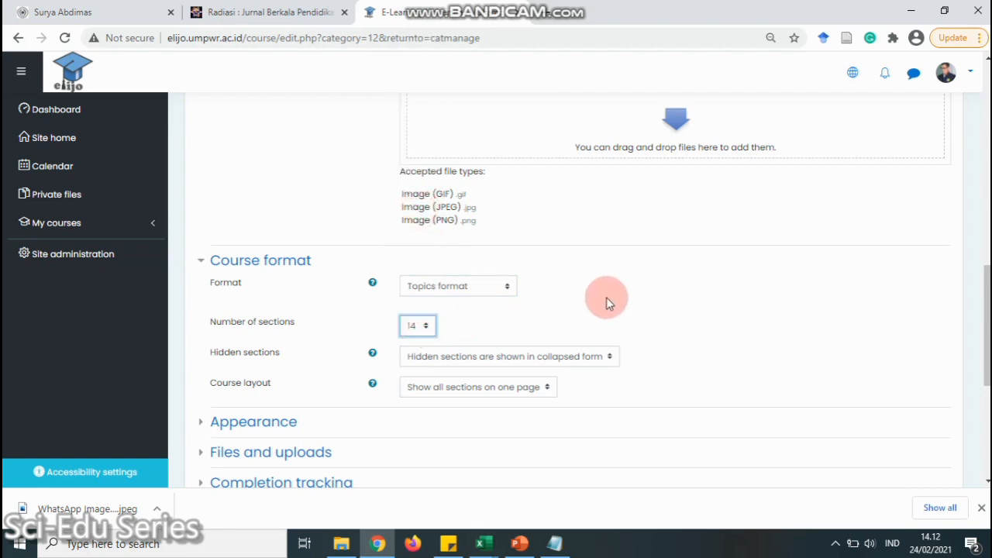
scroll(609, 300, down, 2)
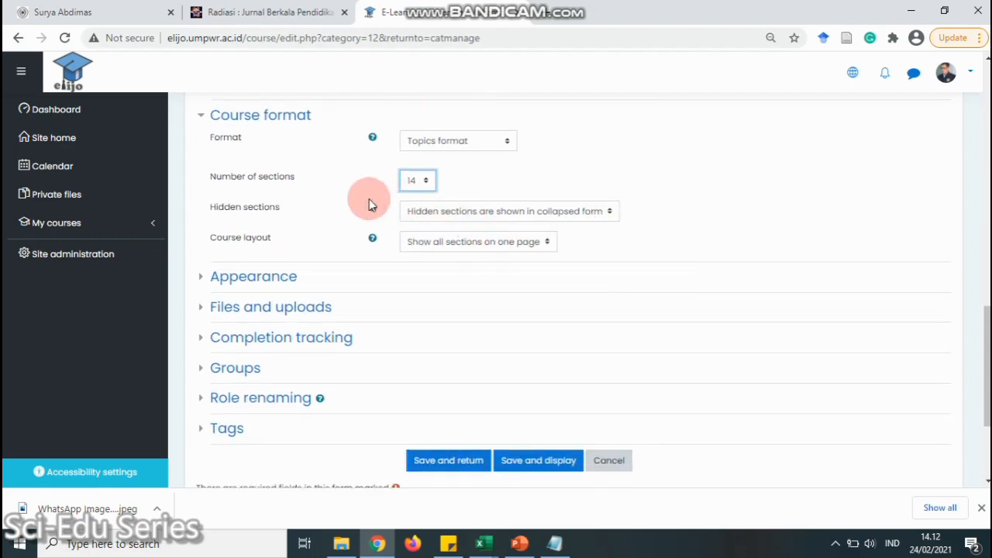
click(574, 215)
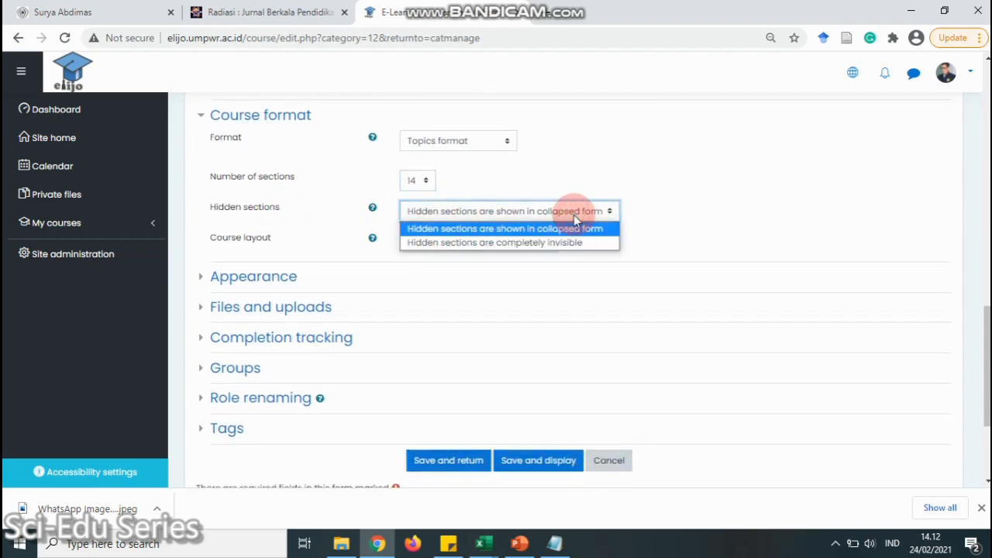
click(669, 212)
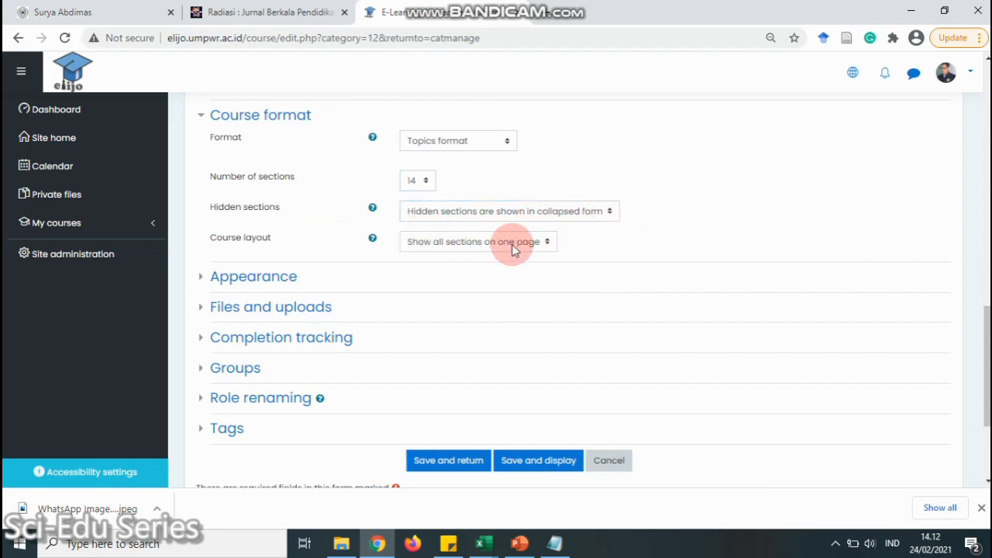
click(194, 278)
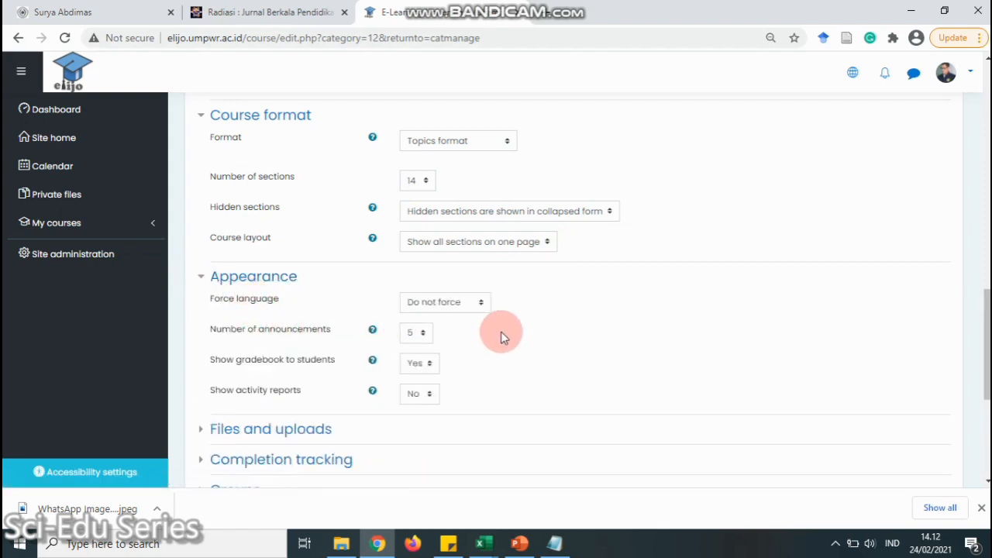
Leave Force language on Do not force, set Show activity reports to Yes, and expand Files and uploads
click(478, 307)
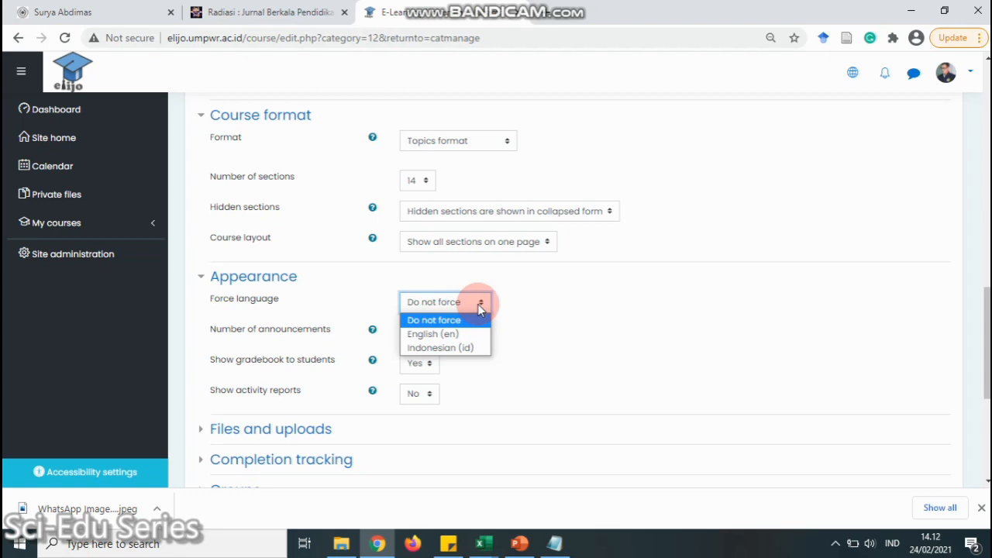
click(524, 303)
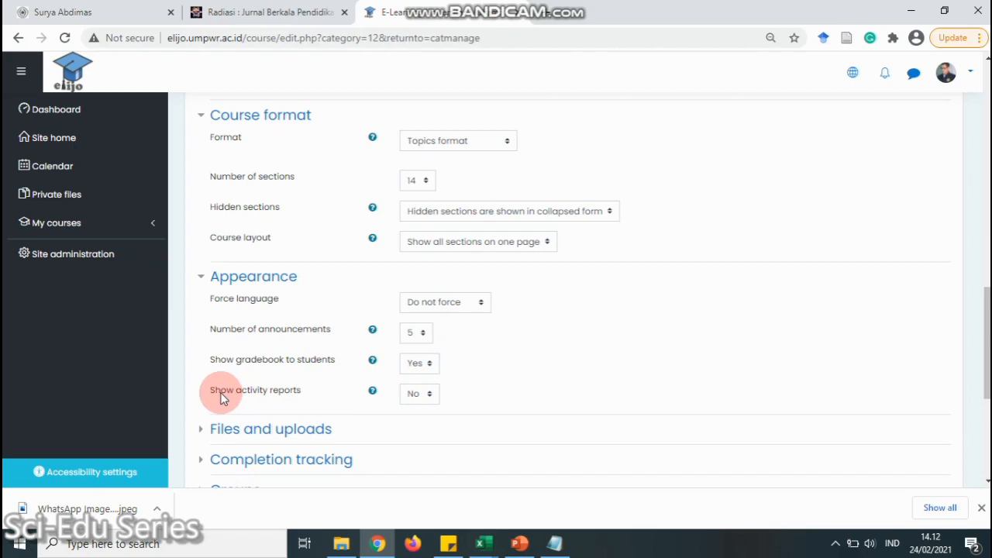
click(427, 397)
click(411, 429)
scroll(467, 376, down, 1)
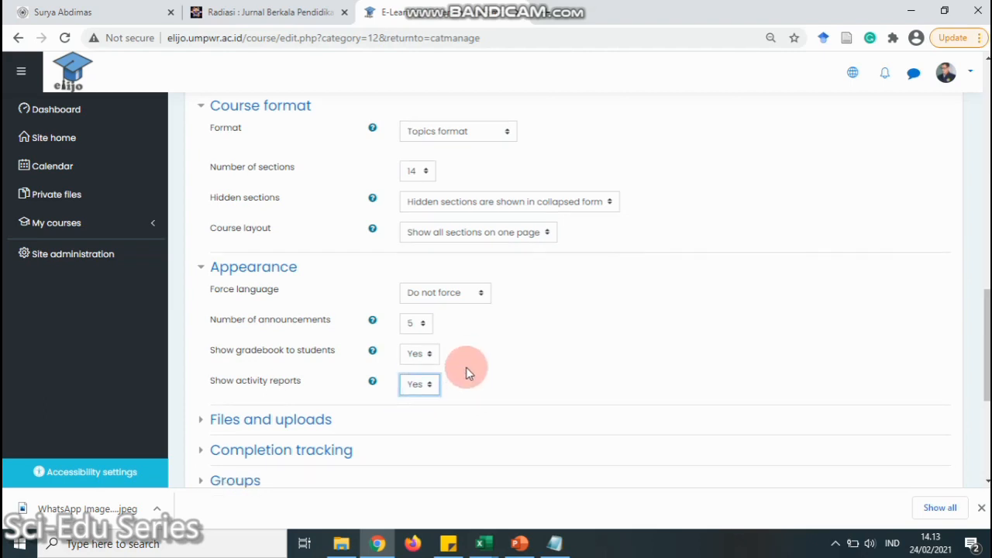
scroll(468, 376, down, 3)
click(200, 211)
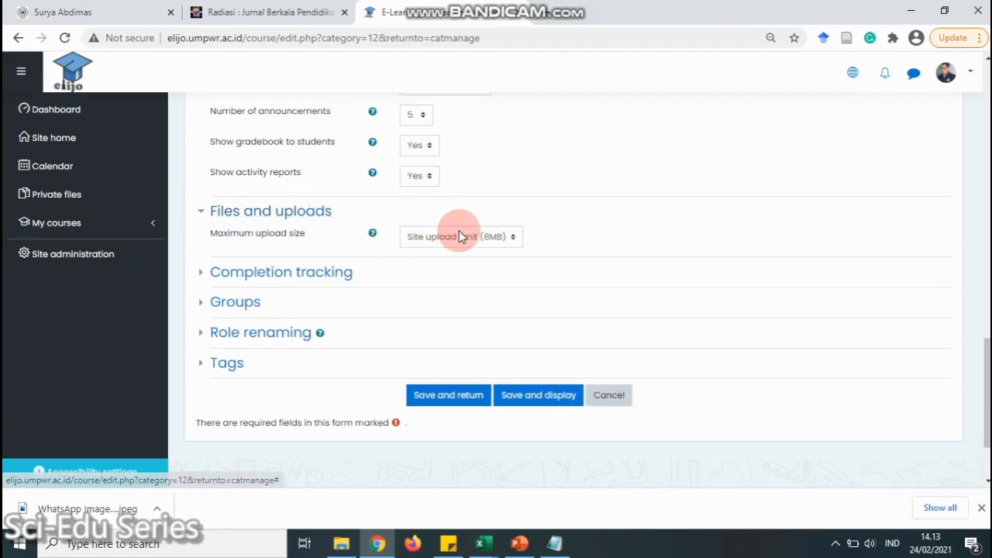
Keep the 8MB maximum upload size, then check the Completion tracking, Groups and Role renaming sections
click(513, 238)
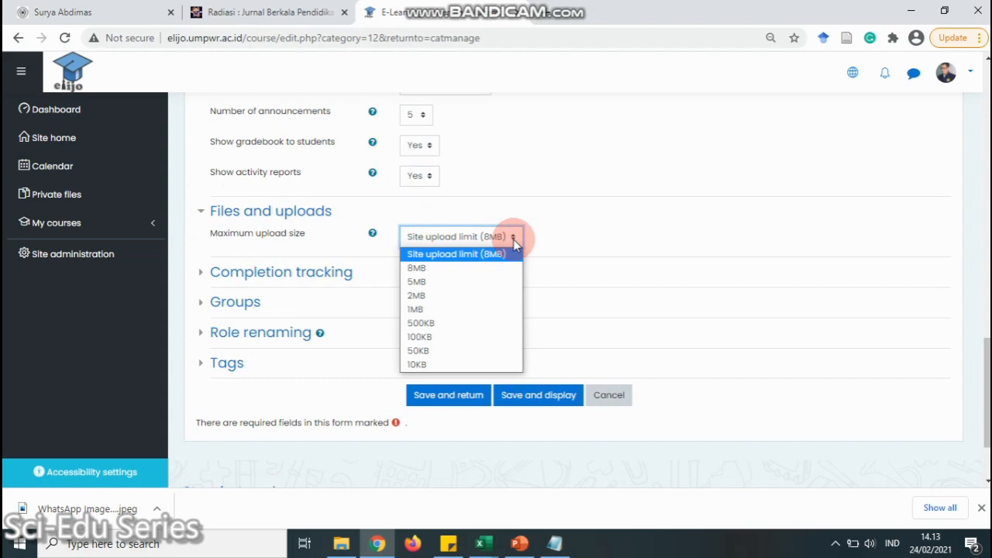
click(555, 231)
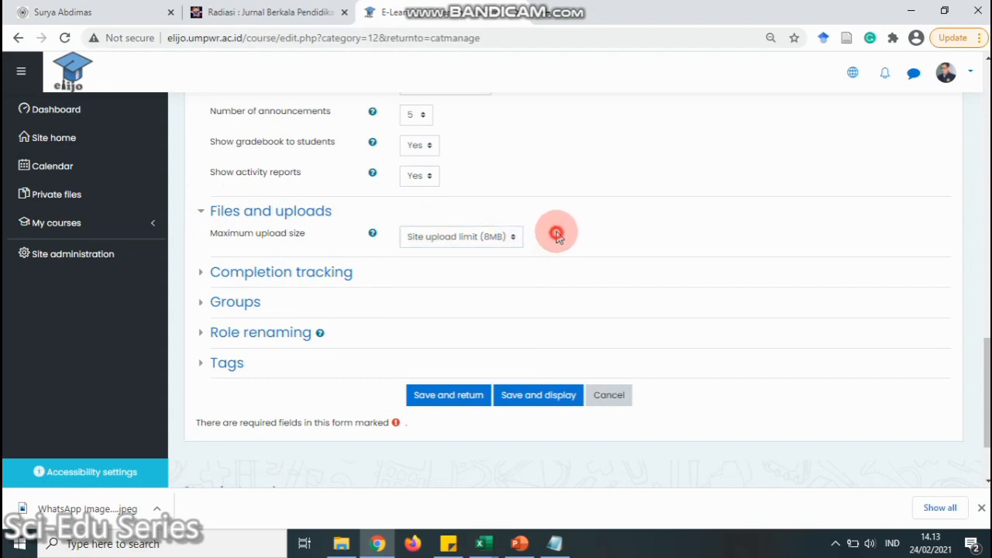
click(205, 280)
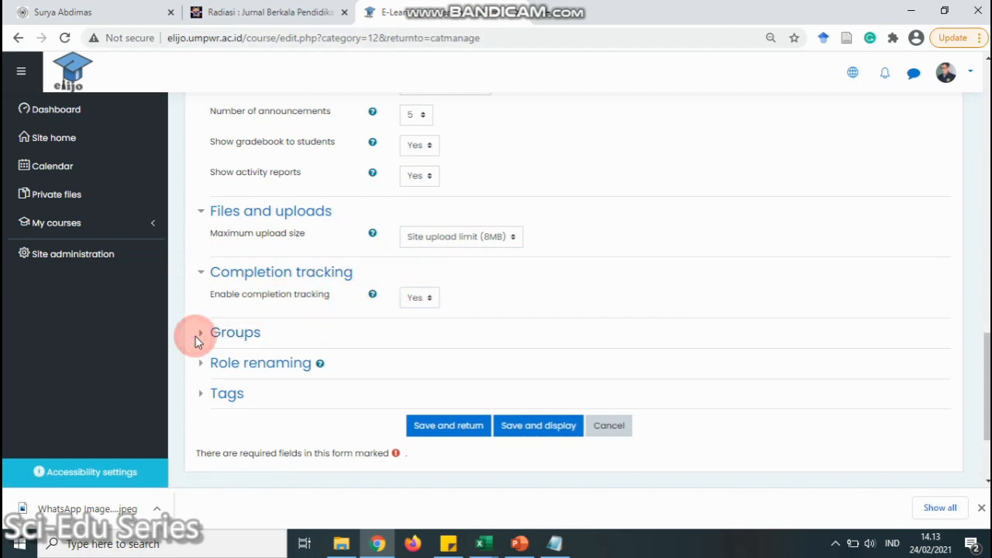
click(216, 330)
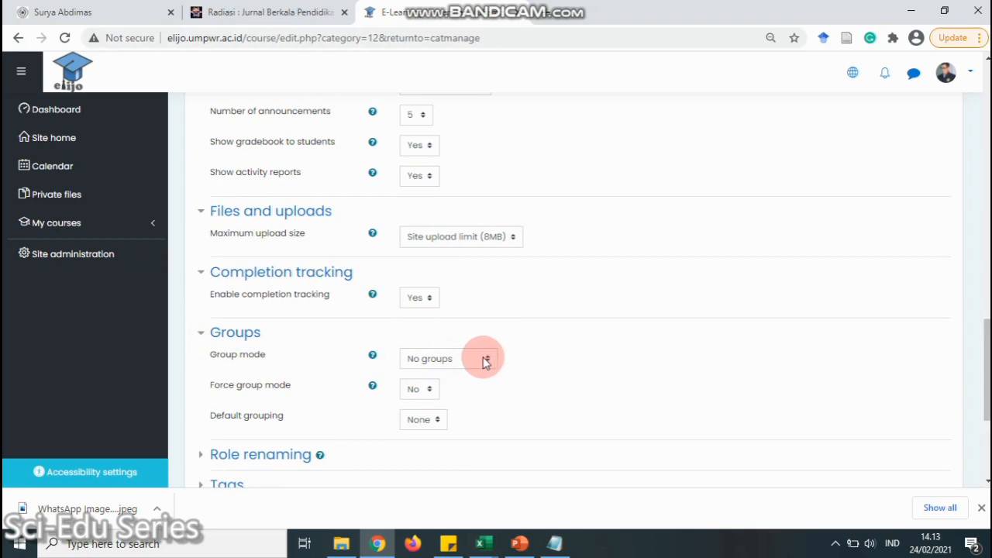
scroll(489, 363, down, 2)
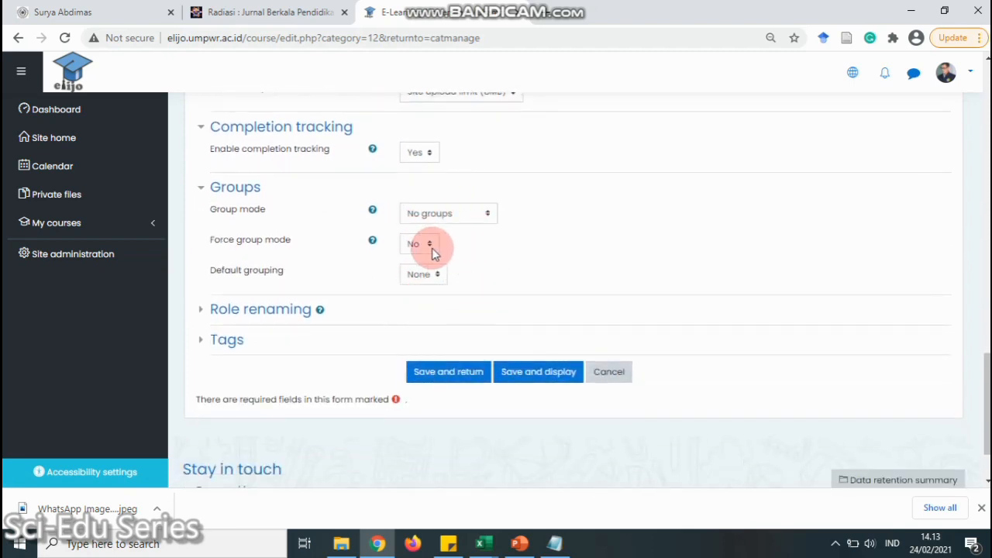
click(207, 311)
scroll(279, 345, down, 2)
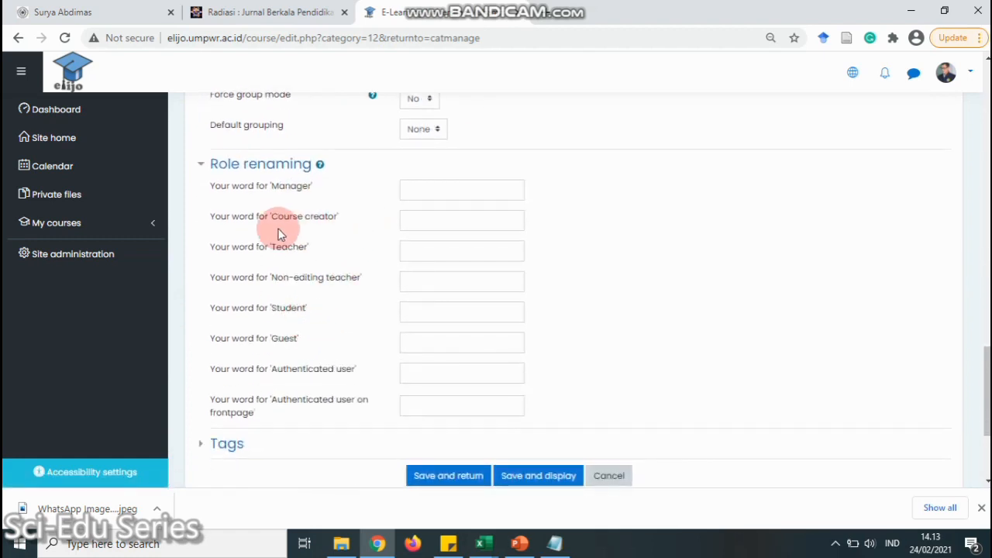
click(199, 165)
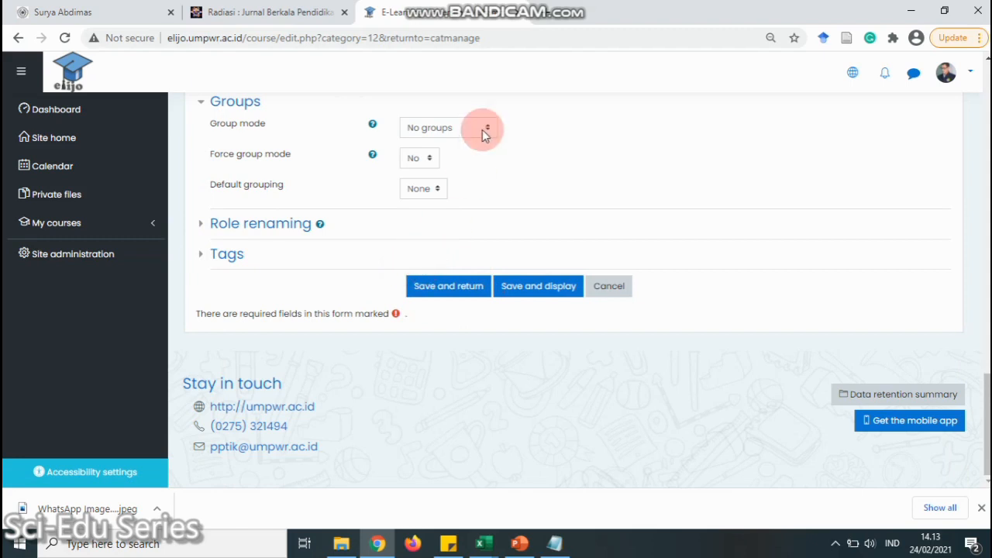
mouse_move(592, 9)
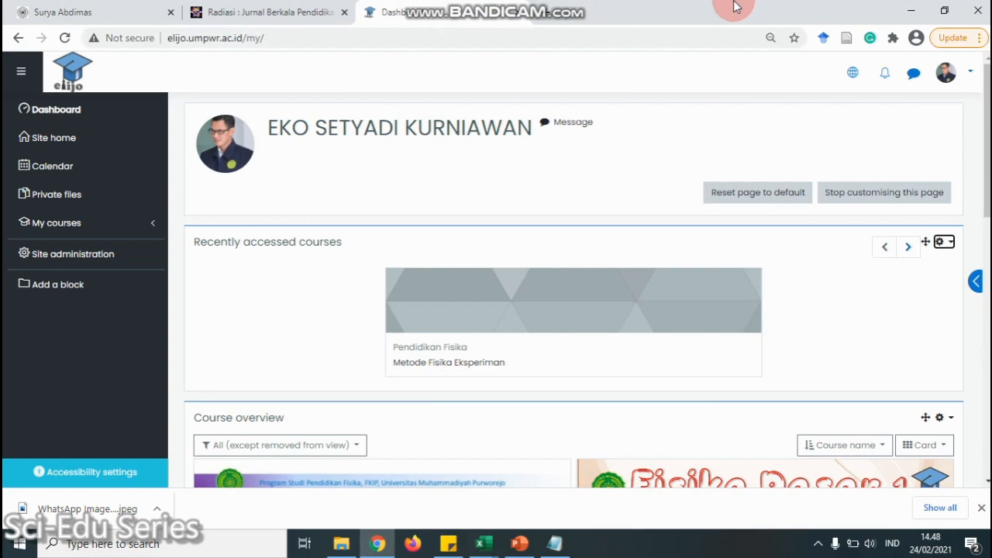
From Site home, open the Pendidikan Fisika category and start adding a new course
click(62, 147)
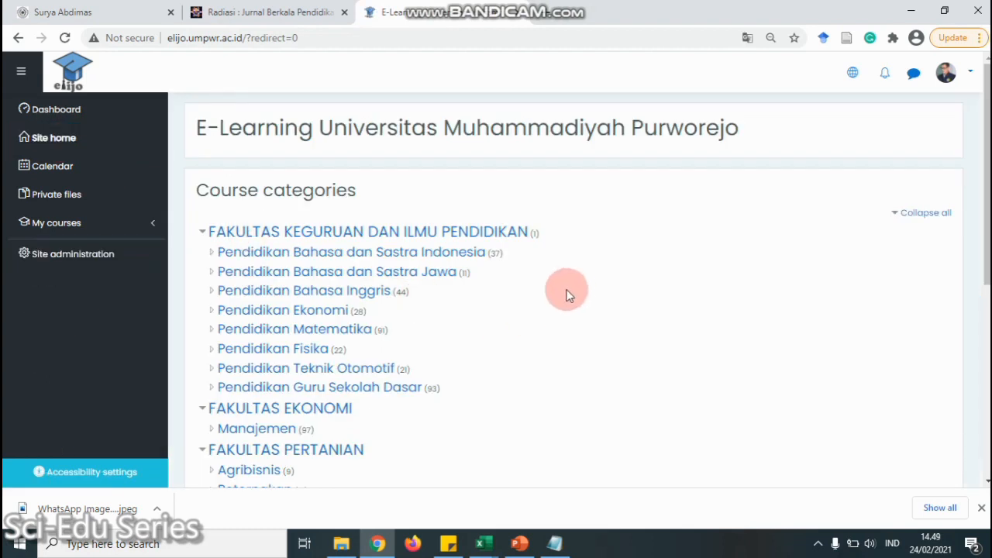
scroll(550, 281, down, 2)
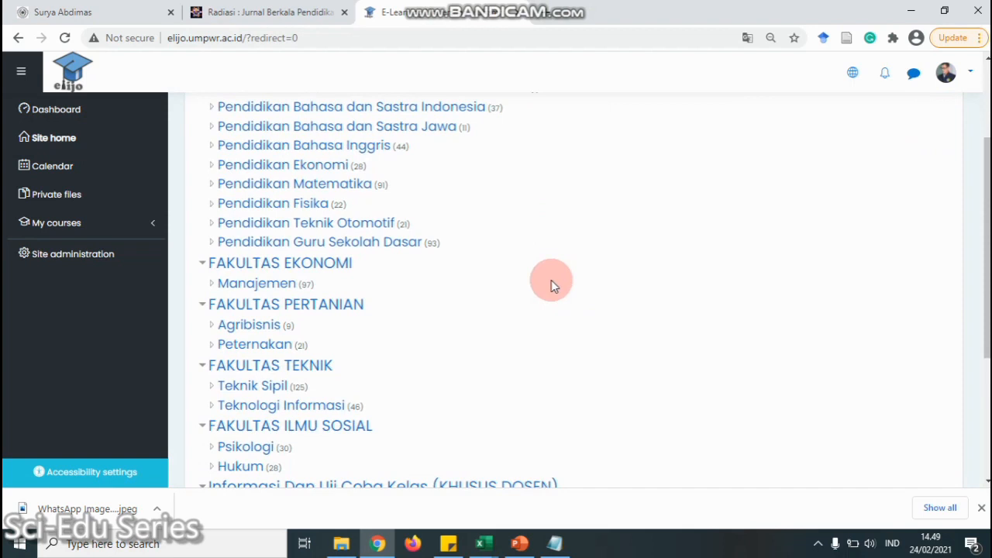
scroll(552, 280, up, 2)
click(279, 351)
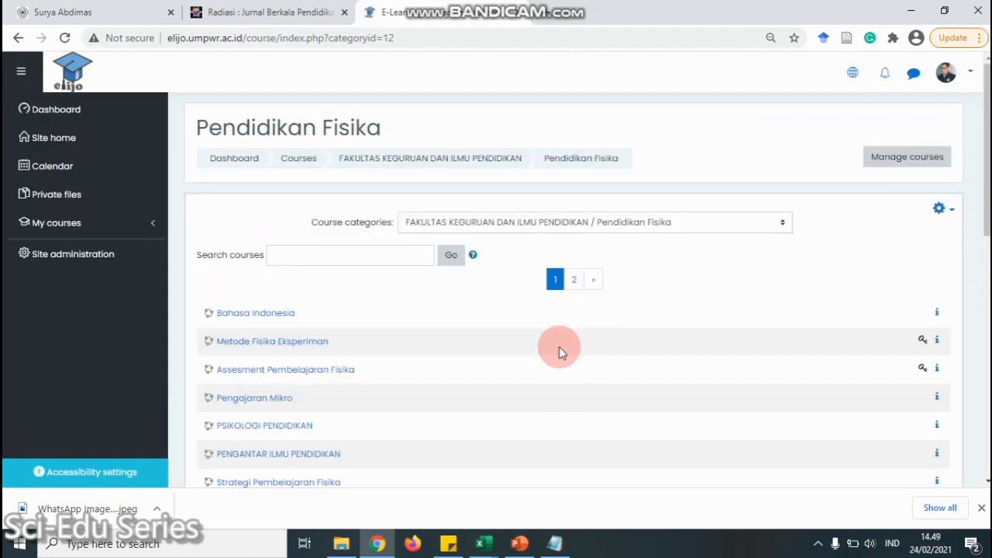
scroll(561, 350, down, 2)
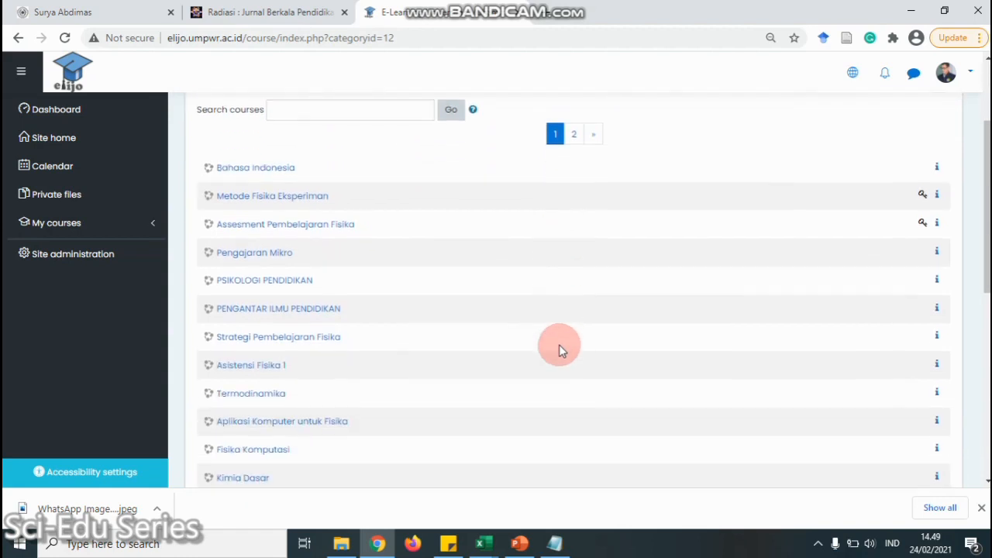
scroll(561, 348, down, 2)
scroll(561, 348, down, 1)
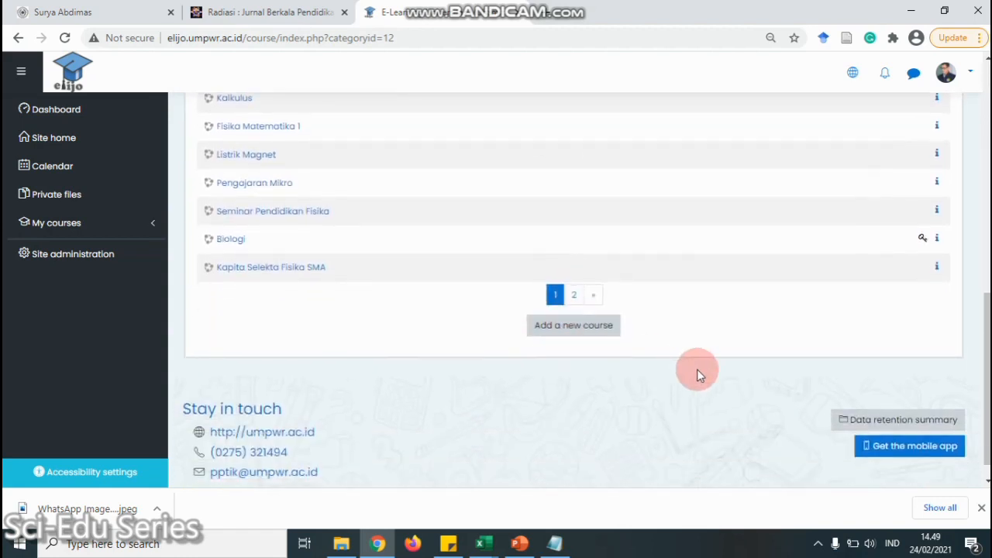
click(573, 333)
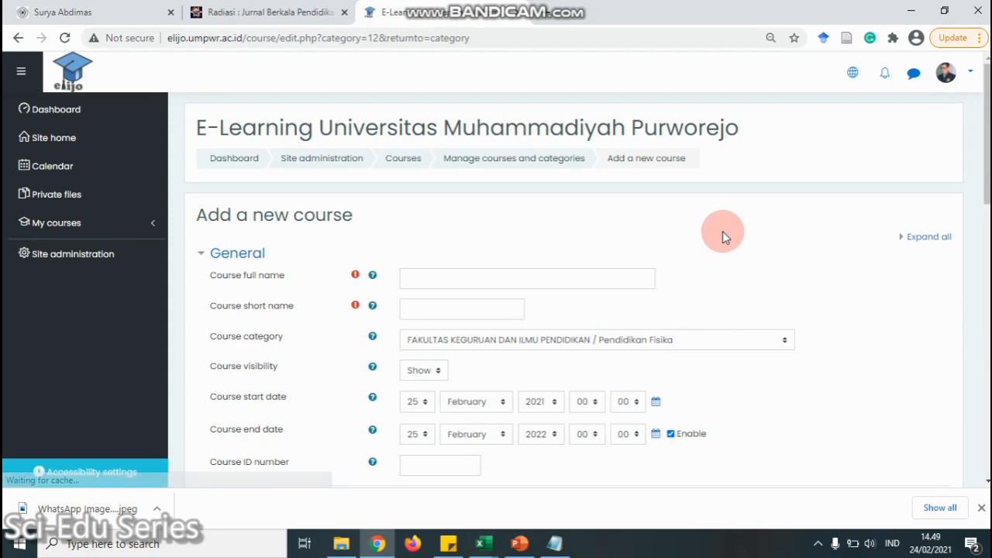
Enter course full name 'Media Pembelajaran Fisika' and short name 'MPF'
click(602, 272)
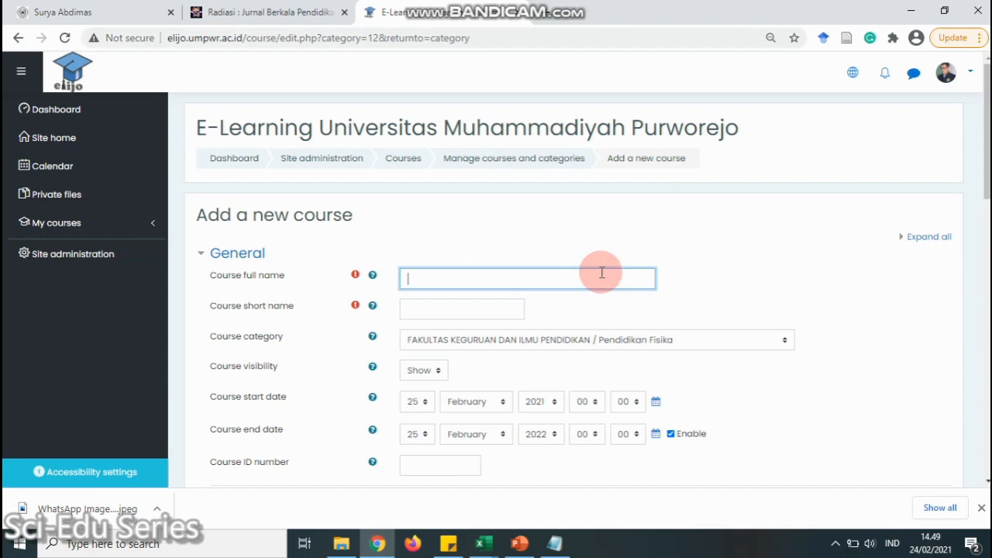
text(Media Pembelajaran Fisika)
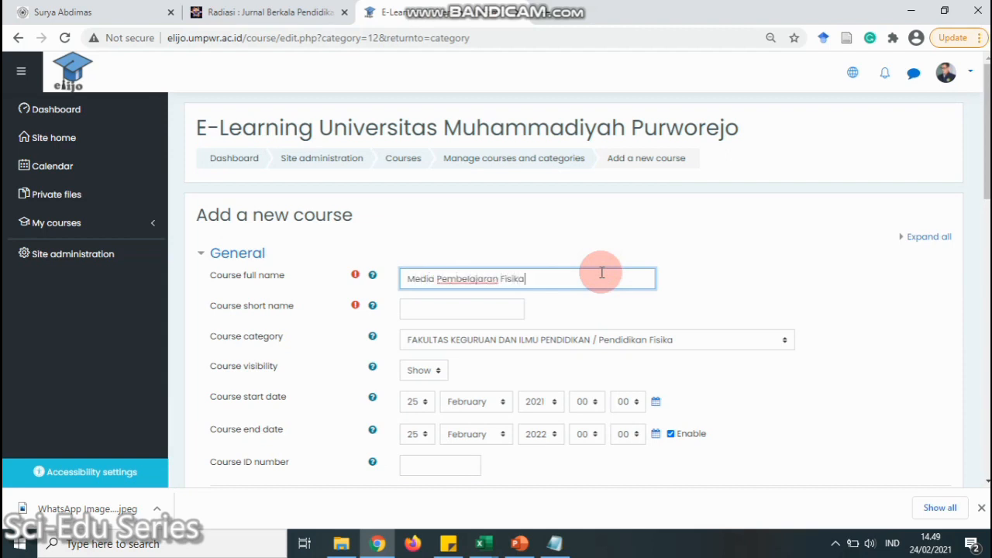
click(492, 310)
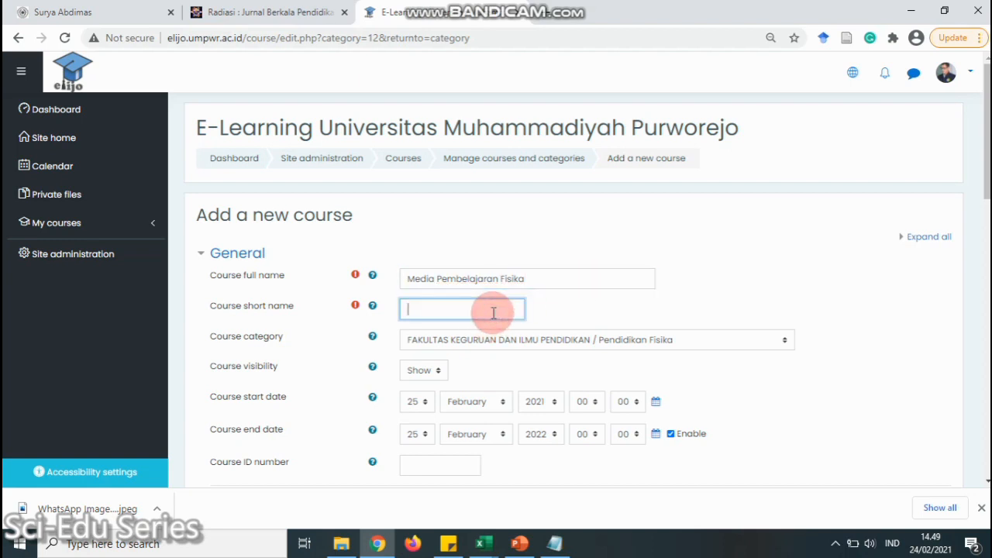
text(MPF)
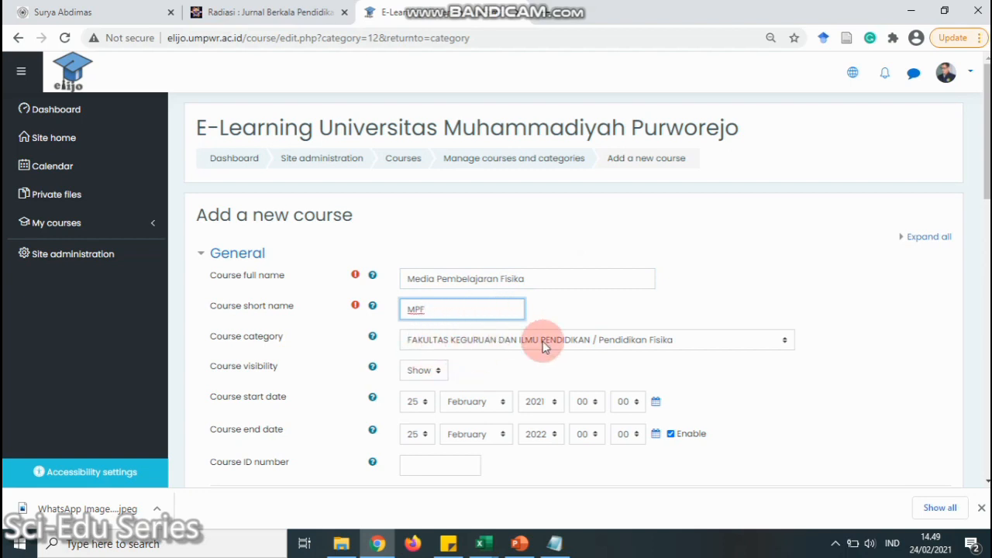
Set the end date to June 2021 and enter course ID number 26623
scroll(493, 338, down, 2)
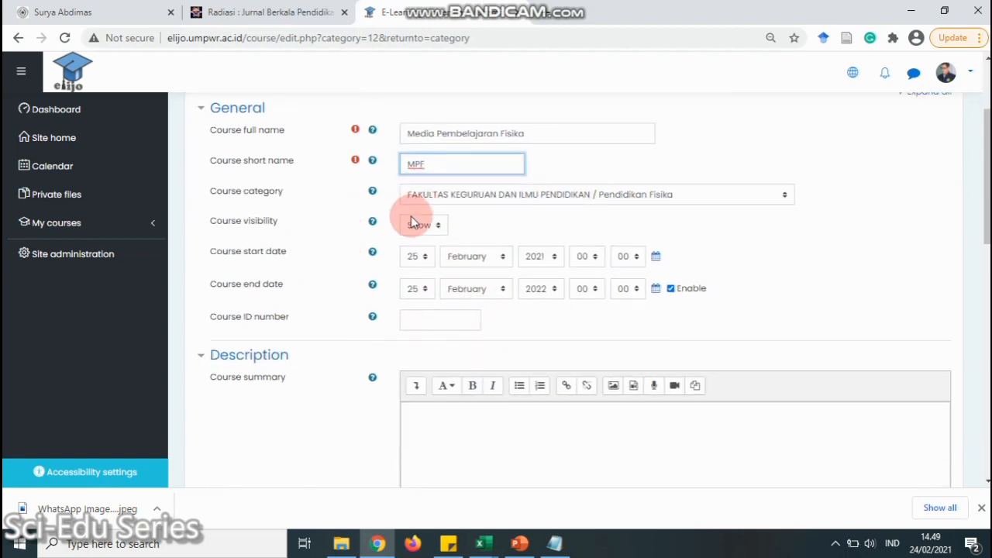
click(505, 290)
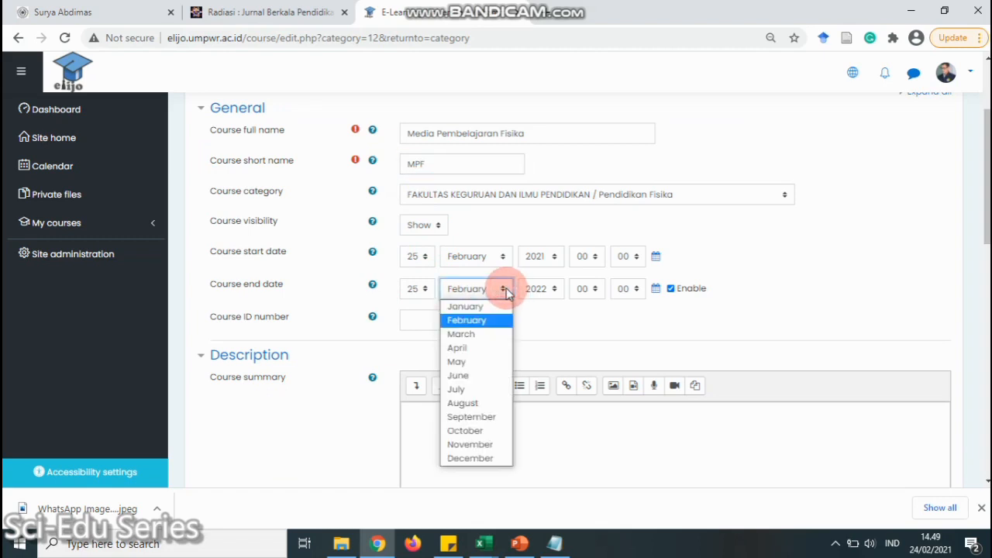
click(459, 376)
click(555, 295)
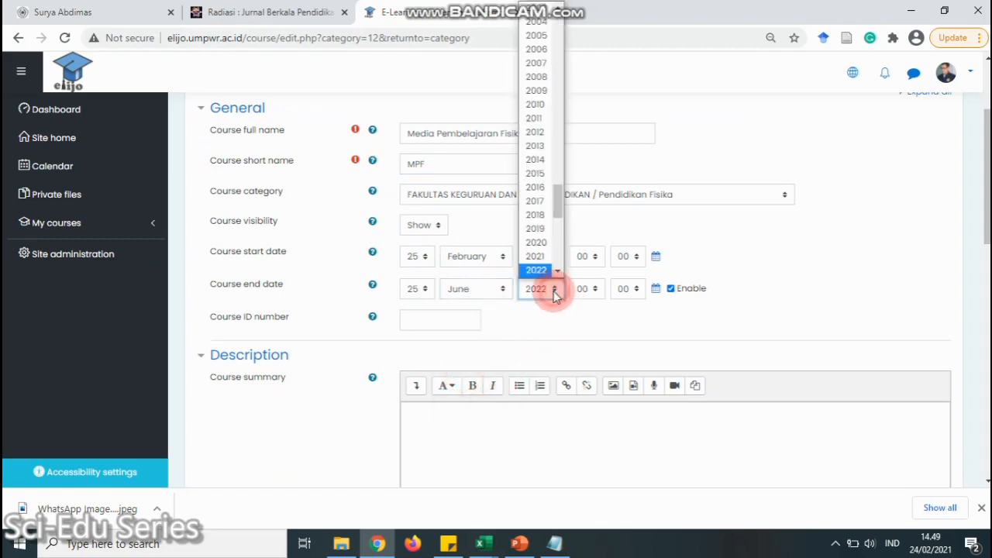
click(541, 260)
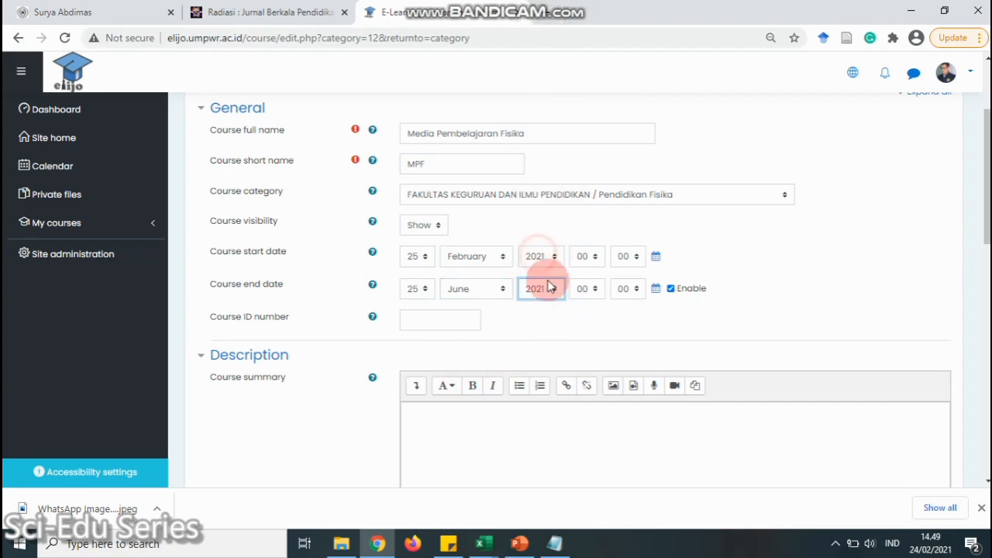
click(455, 319)
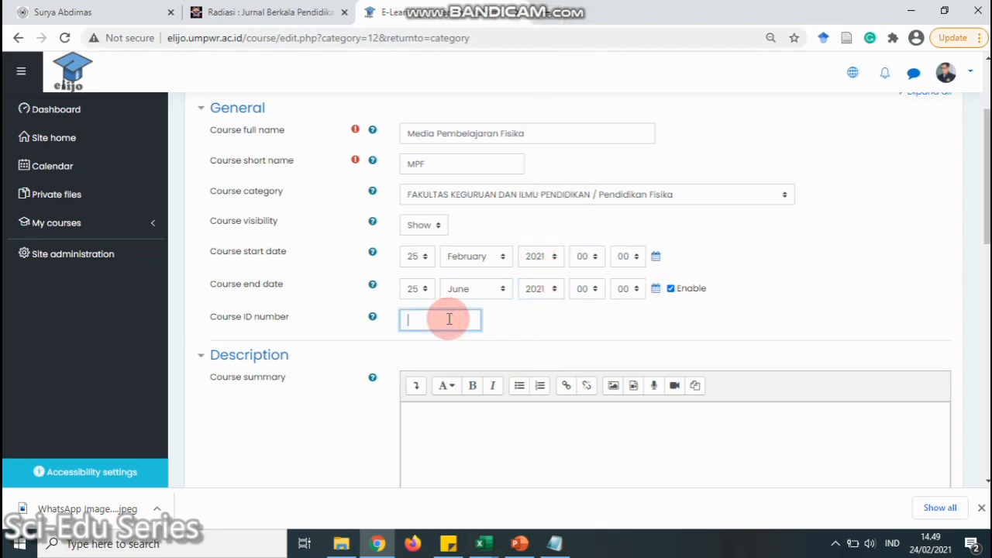
text(266230)
scroll(449, 318, down, 2)
Enter the course summary 'Deskripsi Mata Kuliah Media Pembelajaran Fisika'
click(456, 286)
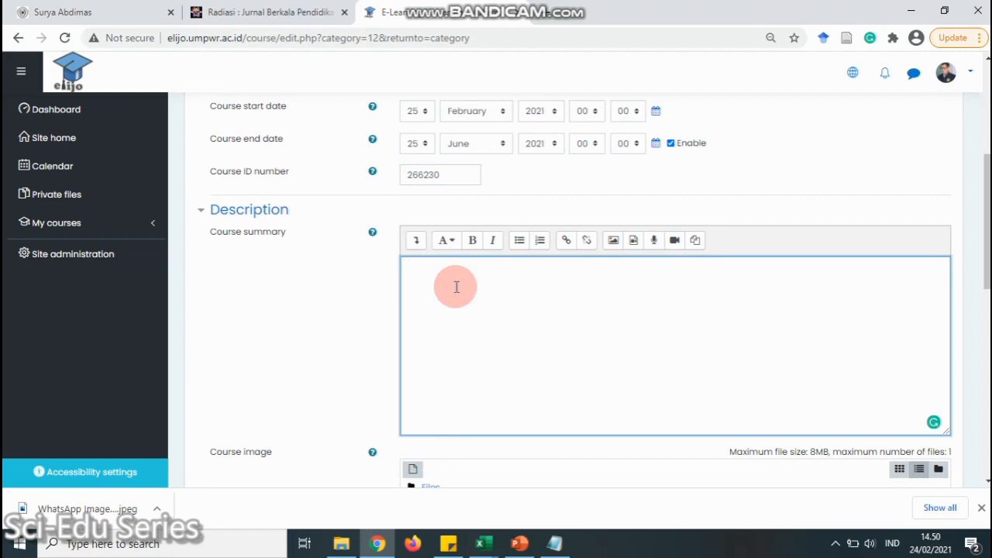
text(eskripsi Mata Kuliah MEdia)
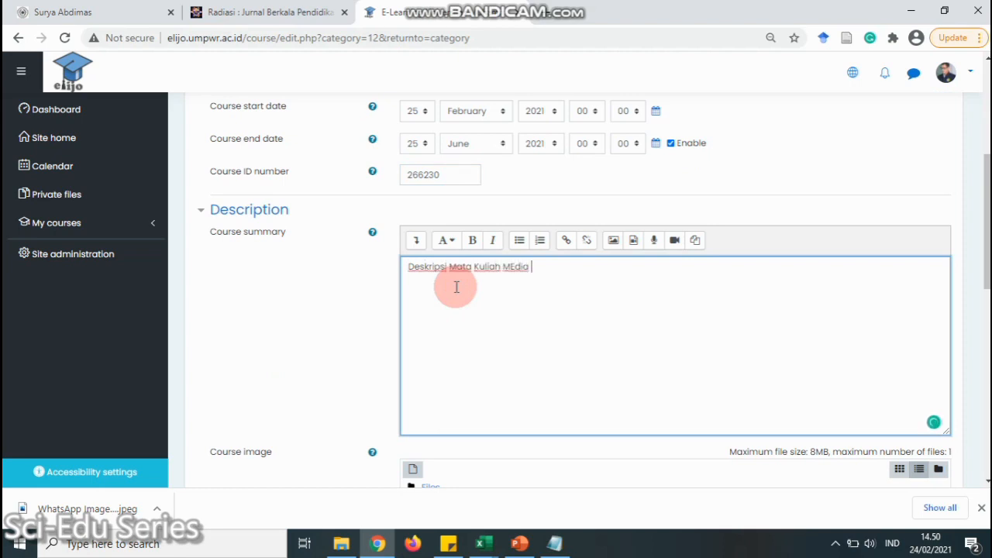
text(edia Pembelajaran Fisika)
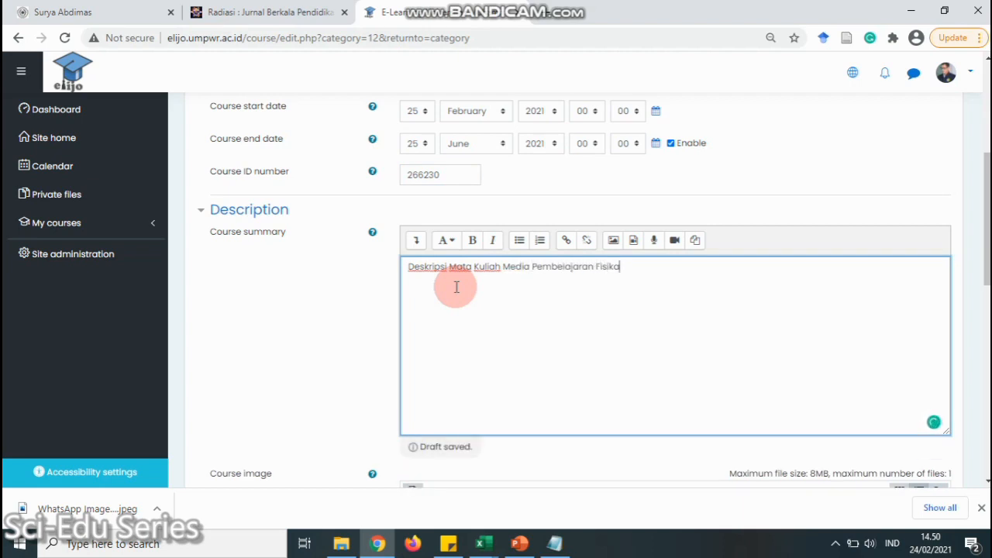
scroll(455, 291, down, 2)
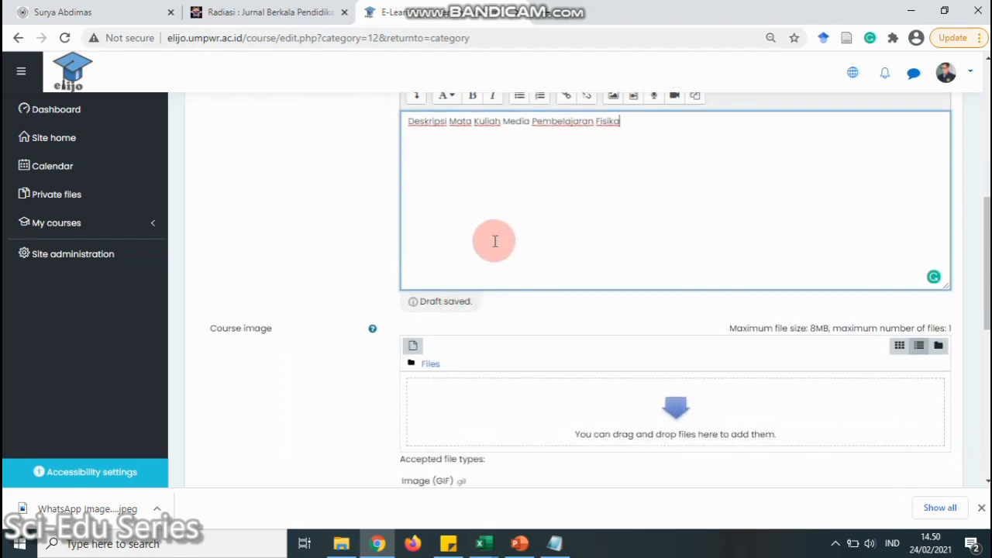
scroll(495, 241, down, 1)
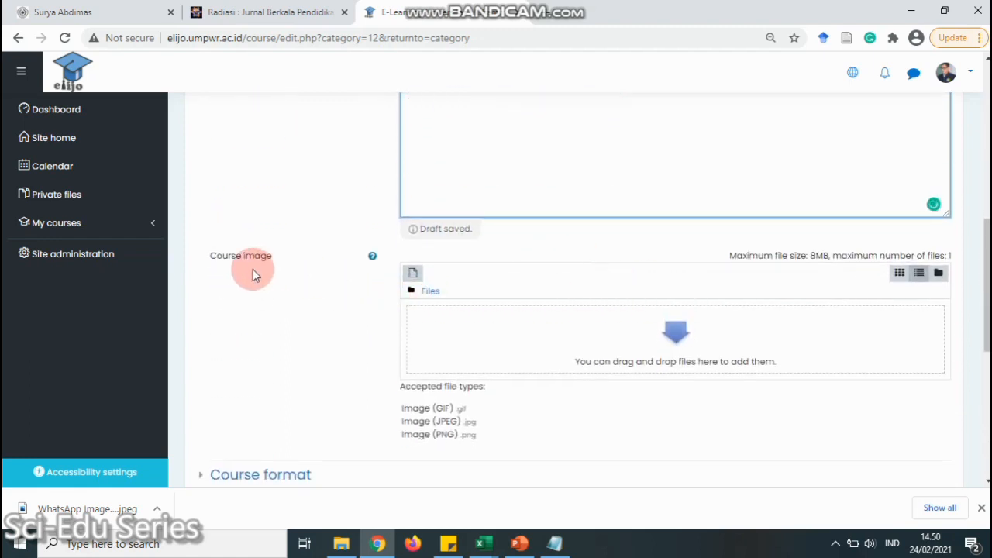
Upload cov.png as the course image
drag(667, 302, 668, 304)
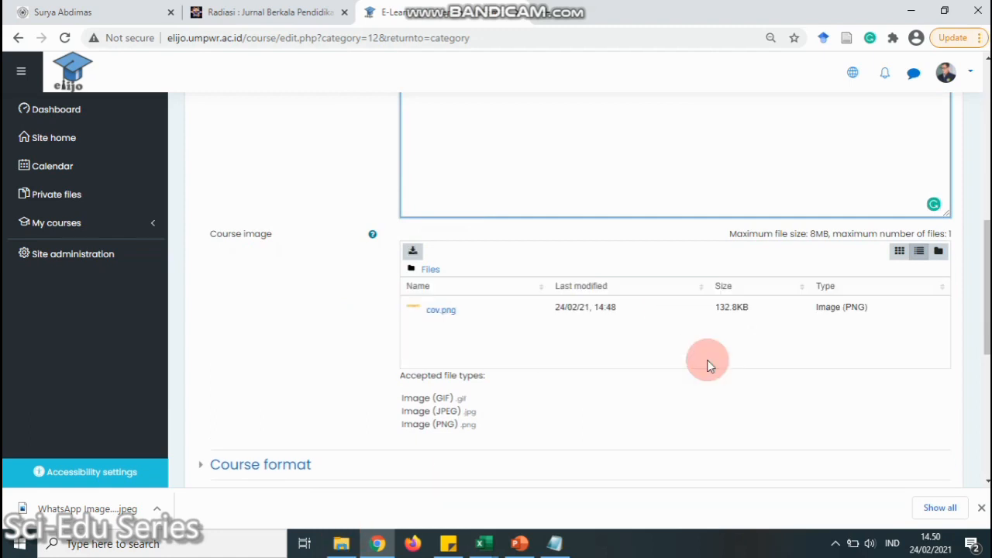
scroll(465, 318, down, 2)
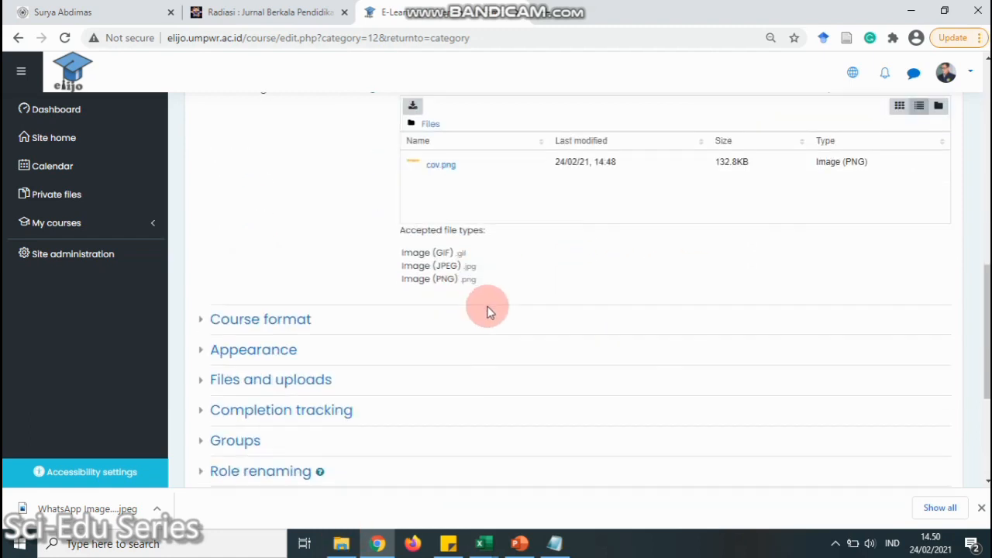
scroll(543, 275, down, 1)
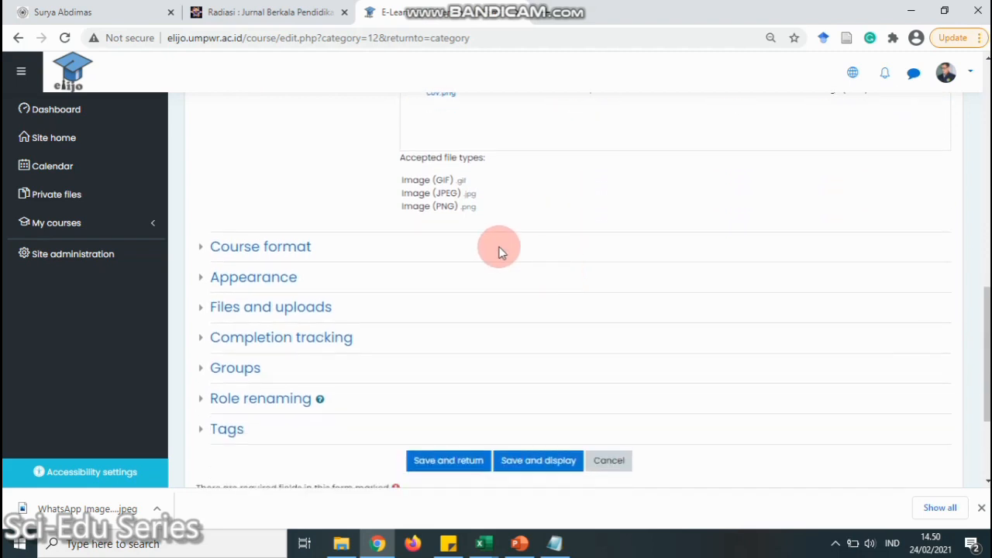
Set the course format to 14 sections and save the course settings
click(199, 248)
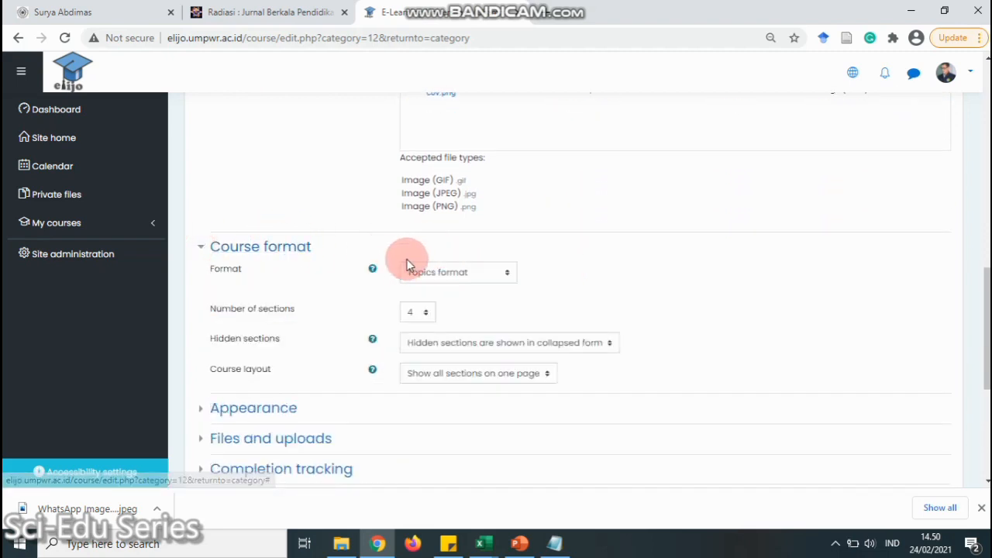
click(426, 311)
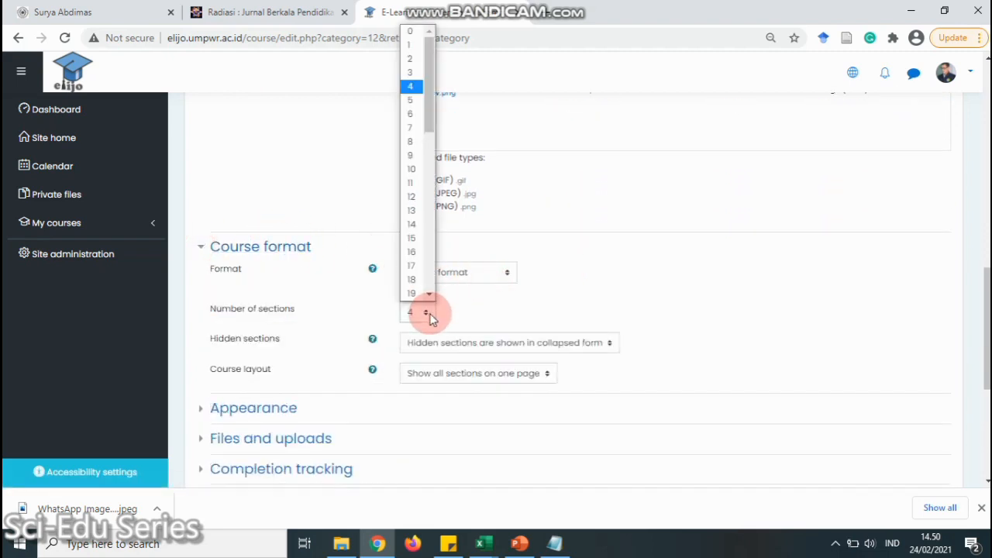
click(412, 224)
scroll(597, 277, down, 1)
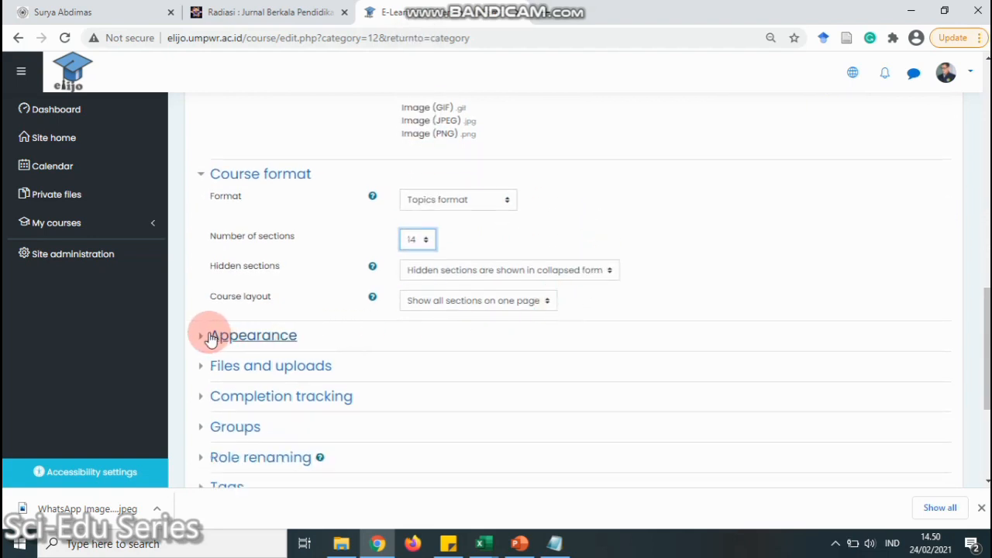
click(198, 335)
scroll(473, 368, down, 1)
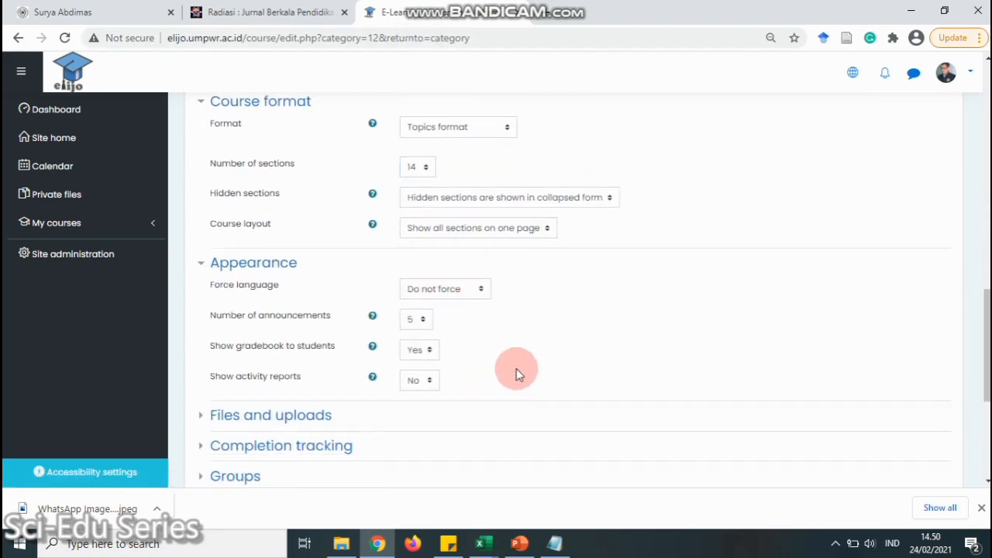
scroll(519, 328, down, 2)
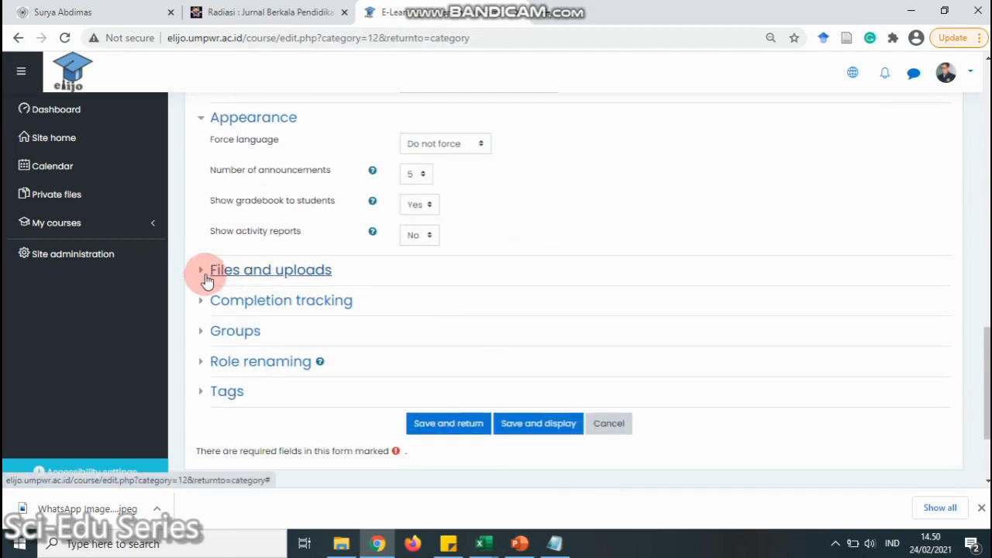
scroll(524, 349, down, 2)
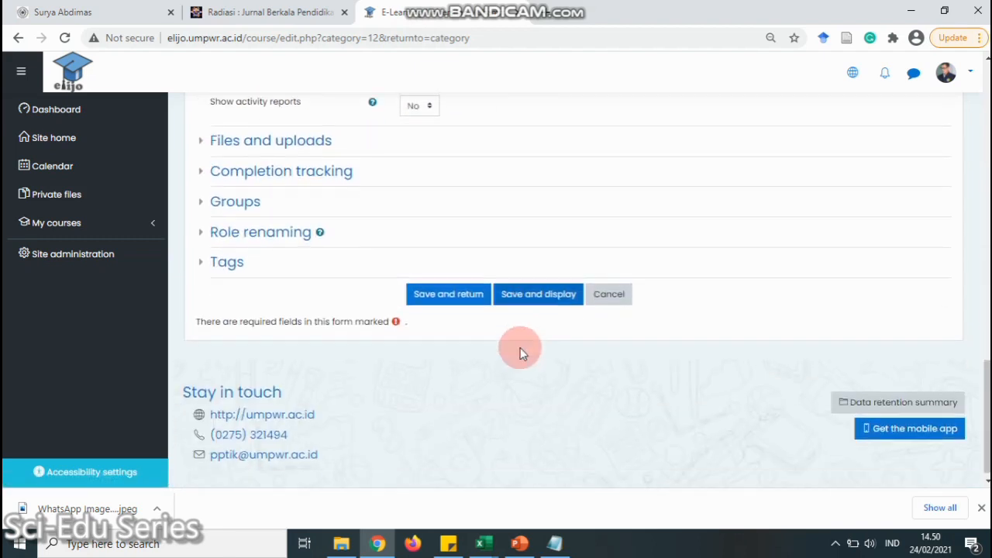
click(466, 293)
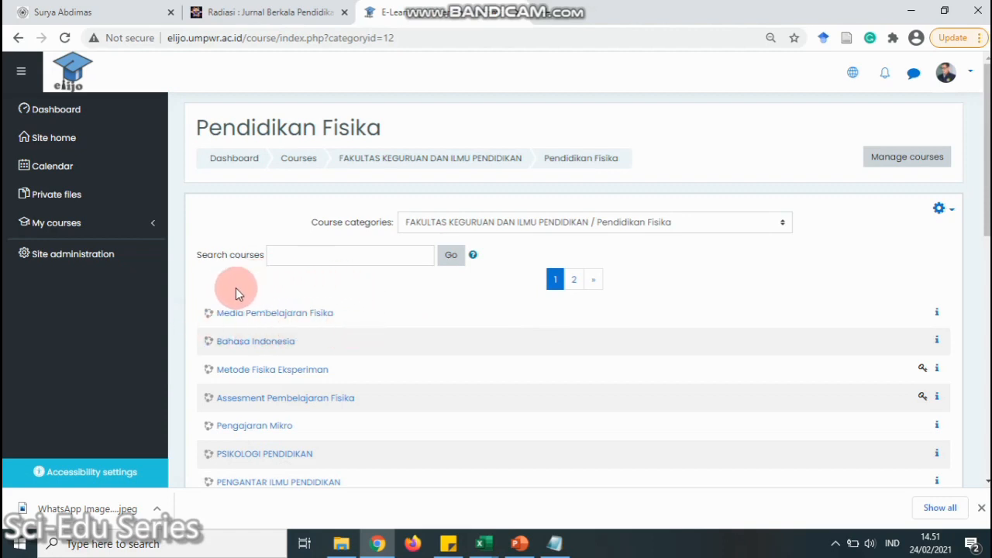
Open Media Pembelajaran Fisika and scroll through Topics 1–14, then back to the top
click(269, 314)
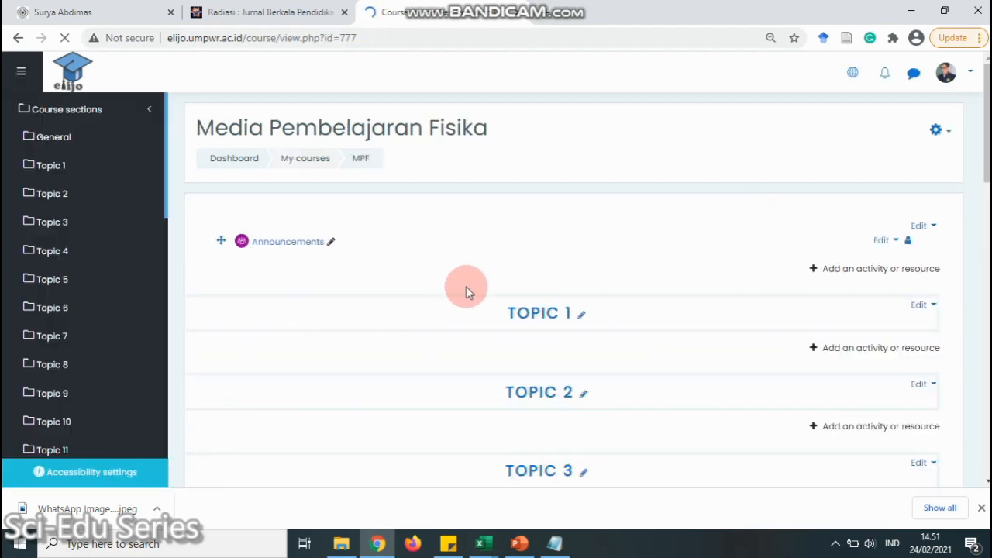
scroll(501, 222, down, 4)
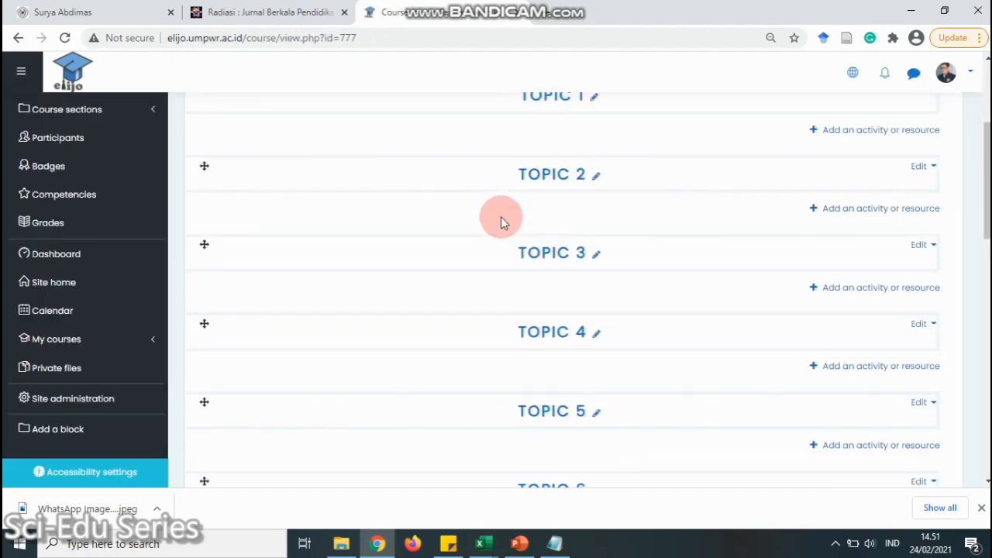
scroll(501, 221, down, 8)
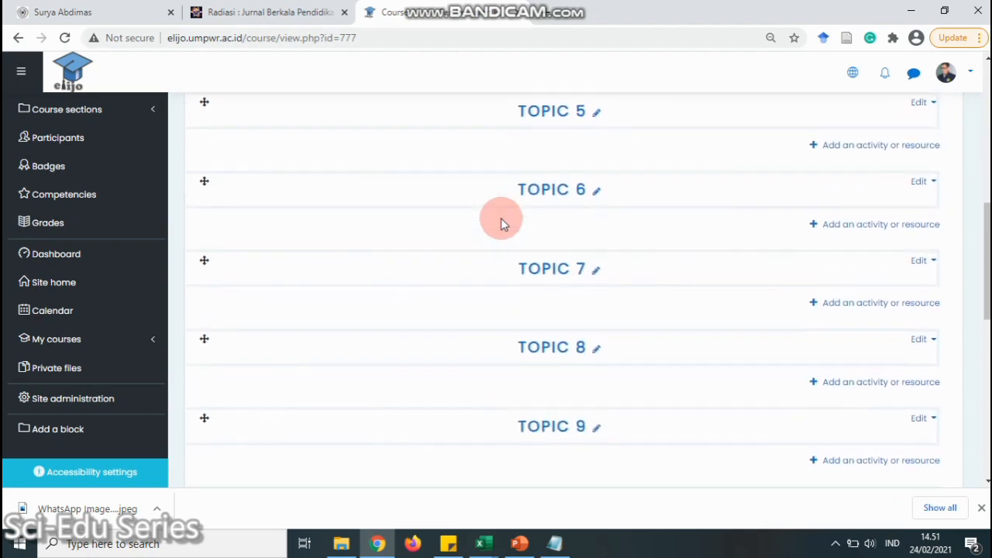
scroll(501, 223, down, 2)
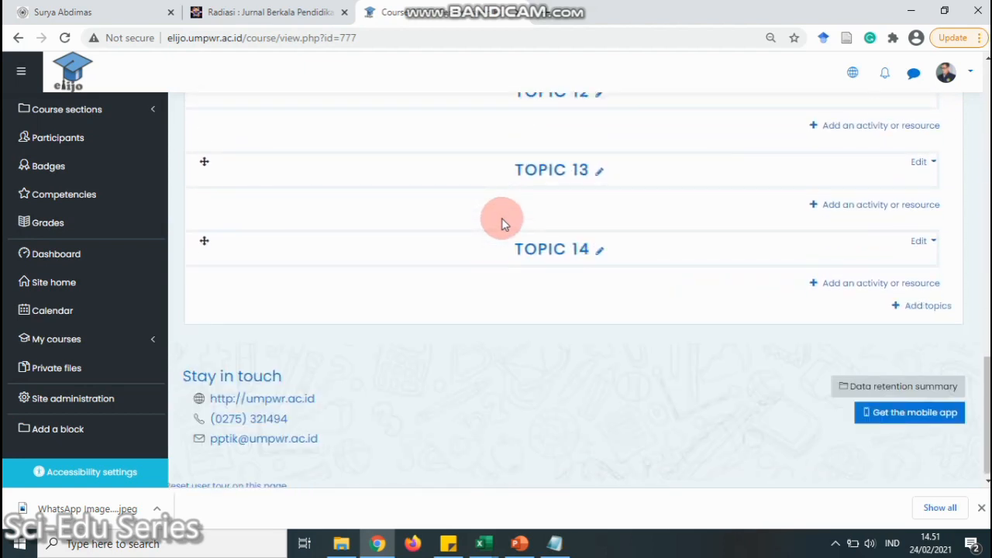
scroll(502, 223, up, 3)
scroll(598, 248, down, 1)
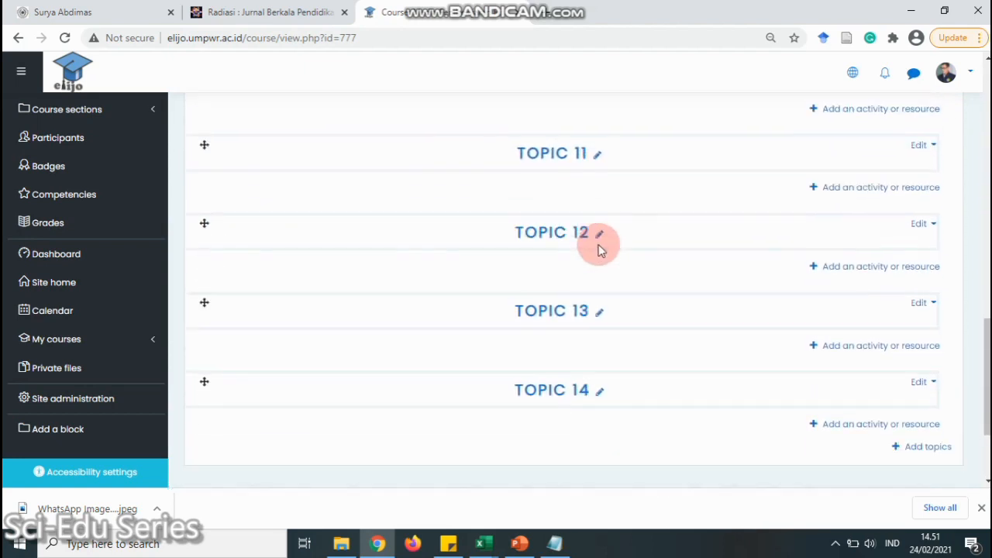
scroll(599, 249, down, 1)
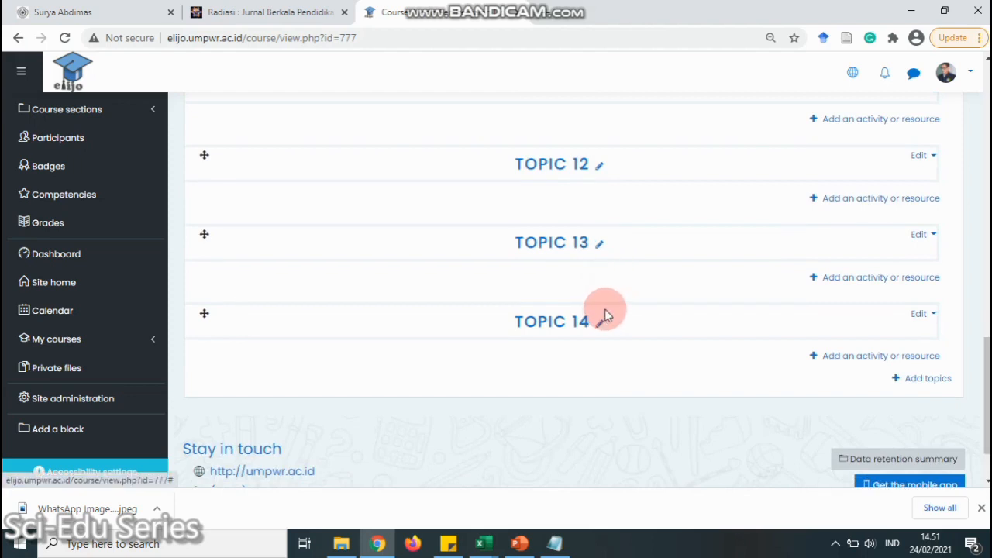
scroll(577, 322, up, 8)
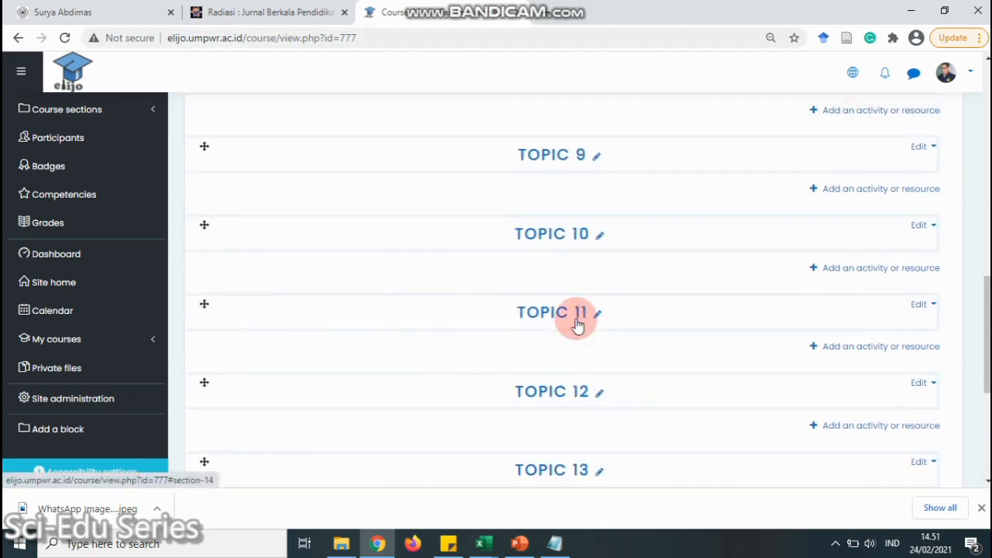
scroll(578, 326, up, 2)
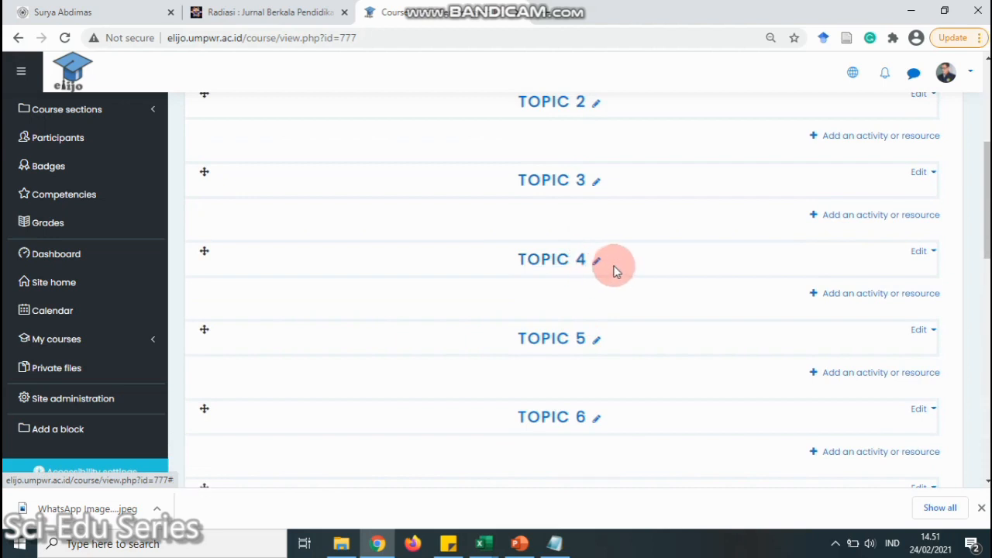
scroll(613, 269, up, 3)
scroll(613, 272, up, 1)
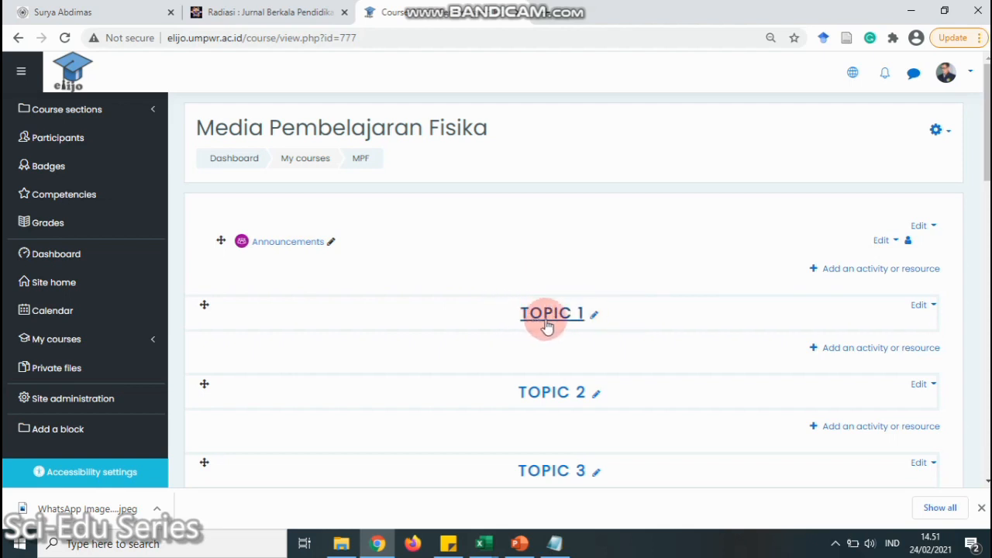
Rename the Topic 1 section to 'Administrasi Perkuliahan'
click(595, 316)
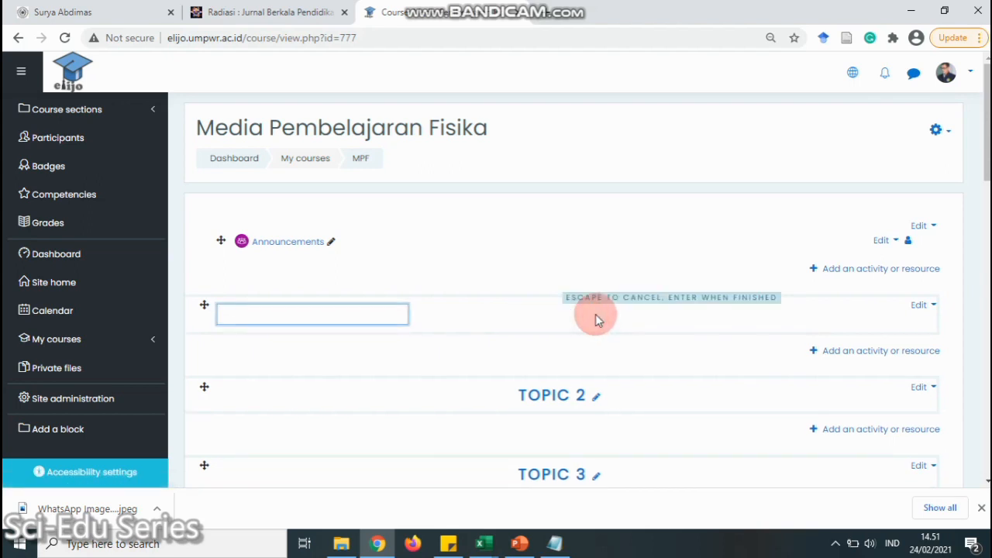
text(Administrasi Perkuliahan)
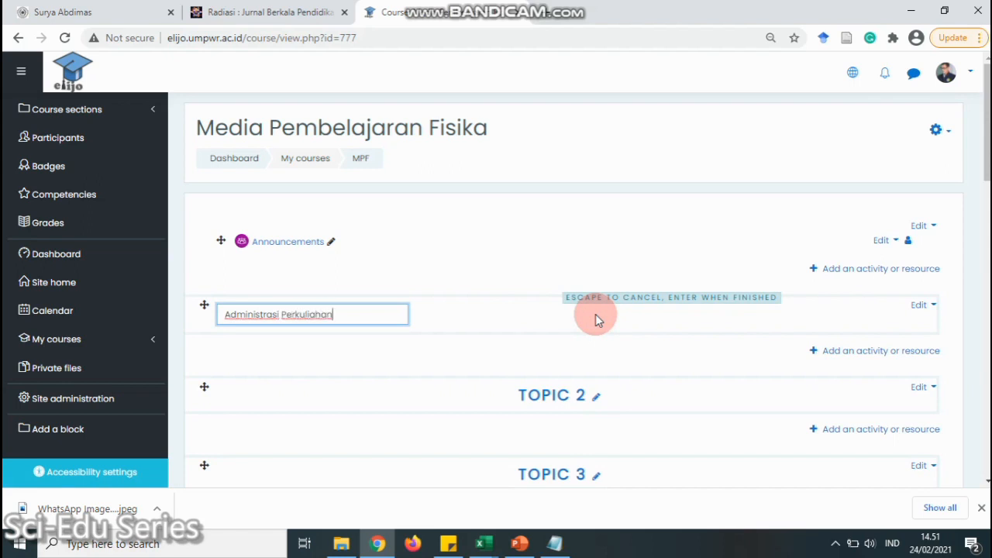
key(Return)
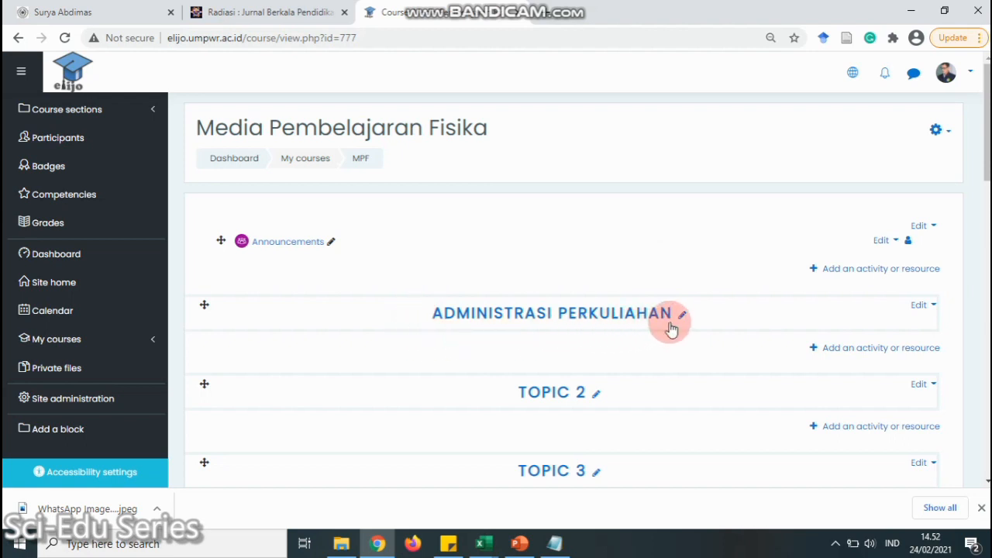
click(859, 354)
click(641, 76)
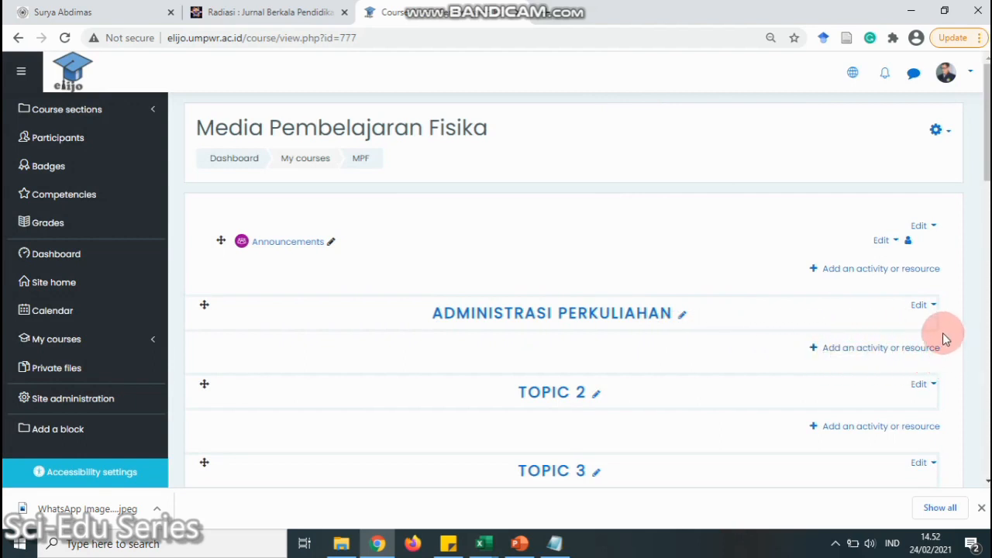
Choose the File resource type for the Administrasi Perkuliahan section
click(866, 346)
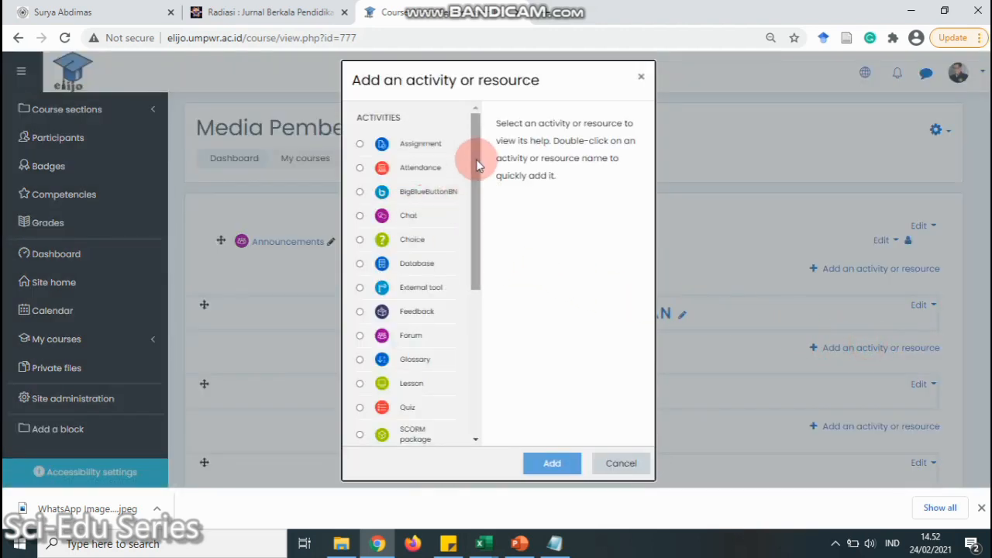
drag(480, 232, 375, 310)
click(375, 310)
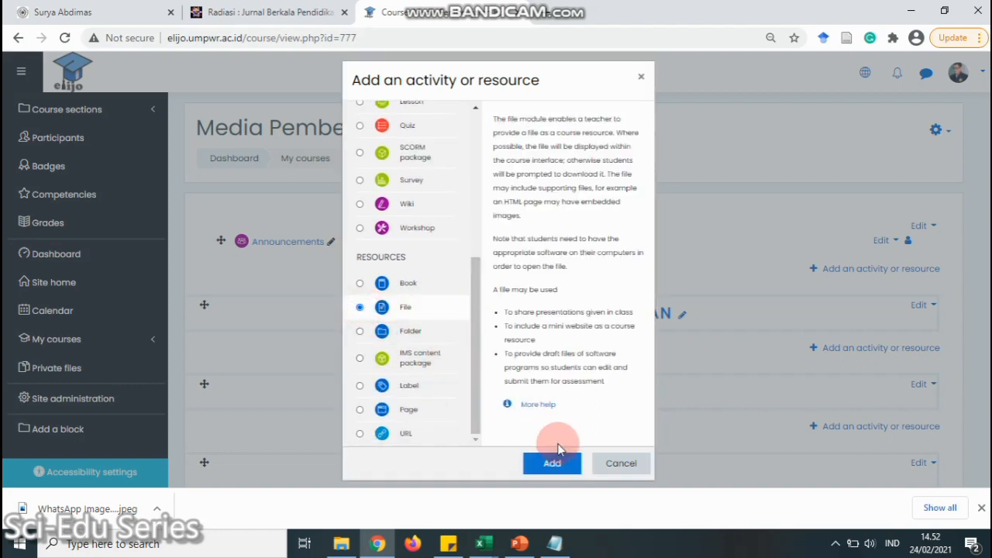
click(554, 463)
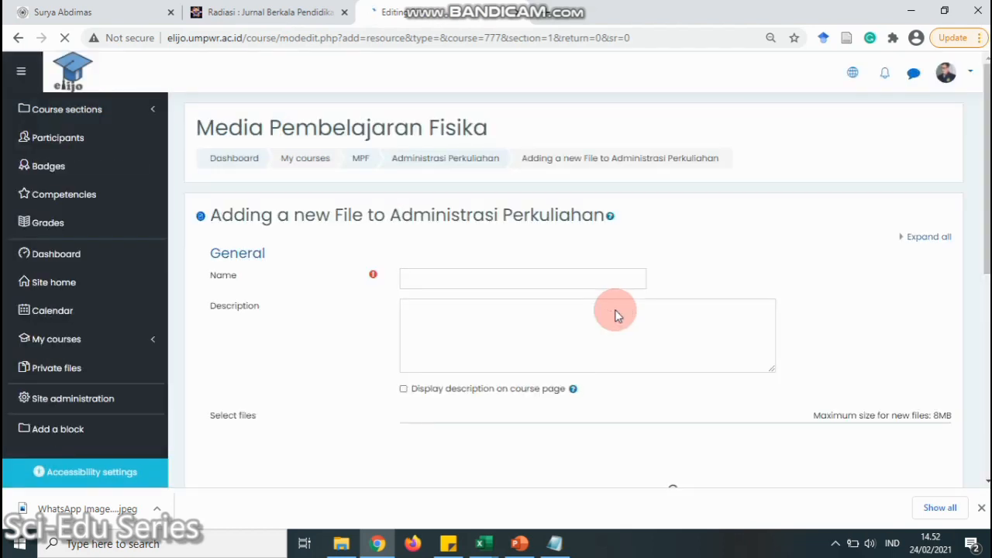
Name the file 'RPS Media Pembelajaran Fisika' with description 'RPS', shown on the course page
click(558, 278)
text(RPS Med)
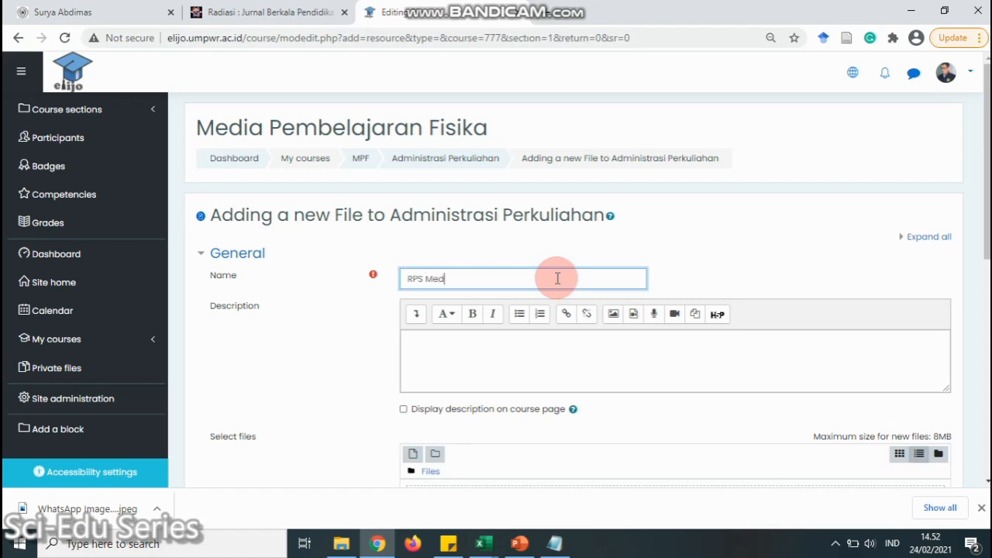
text(ia Pembelajaran Fisika)
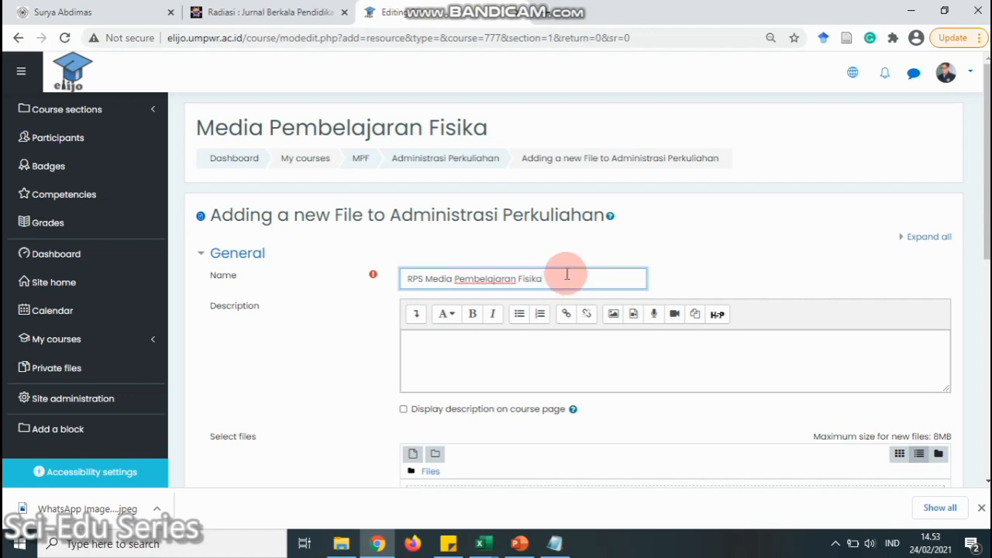
click(573, 350)
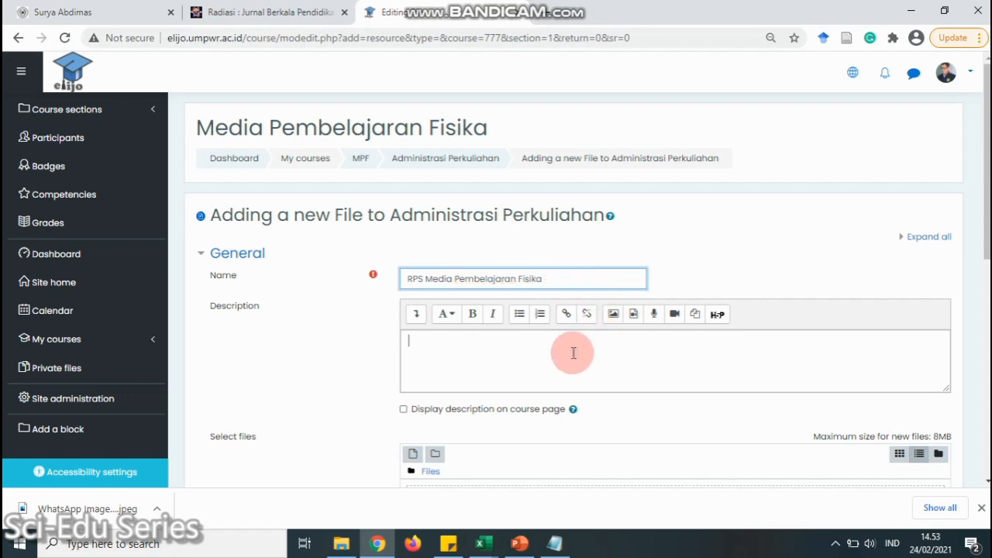
text(RPS)
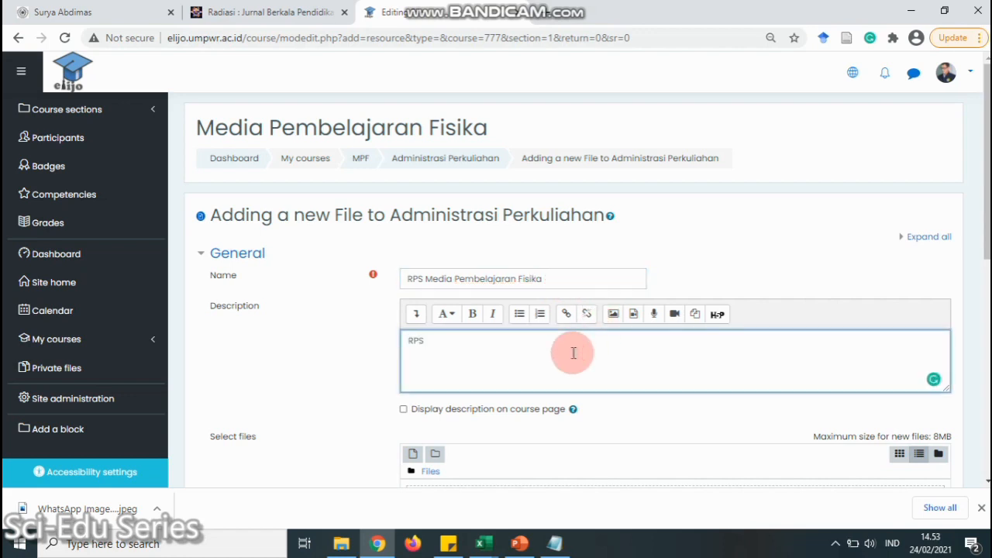
scroll(388, 322, down, 1)
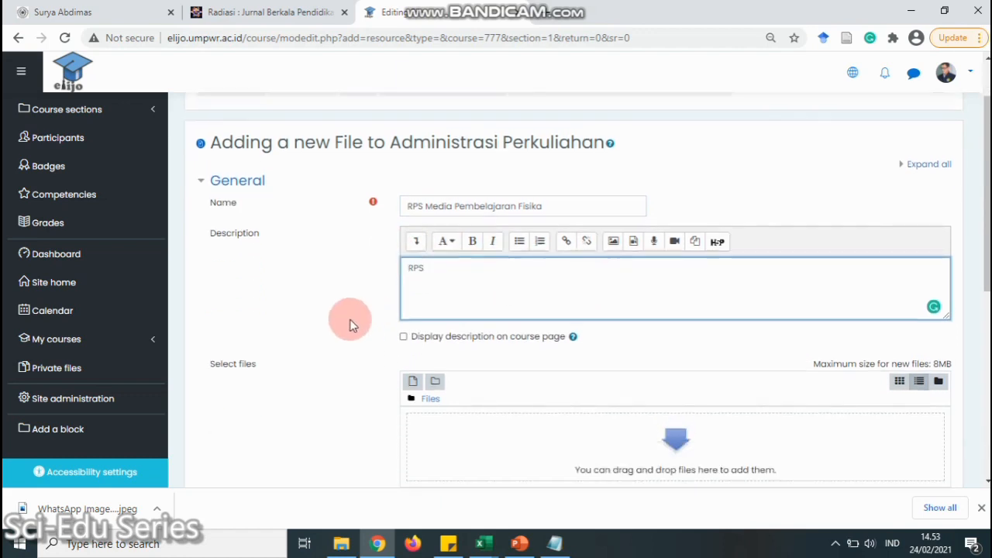
click(404, 337)
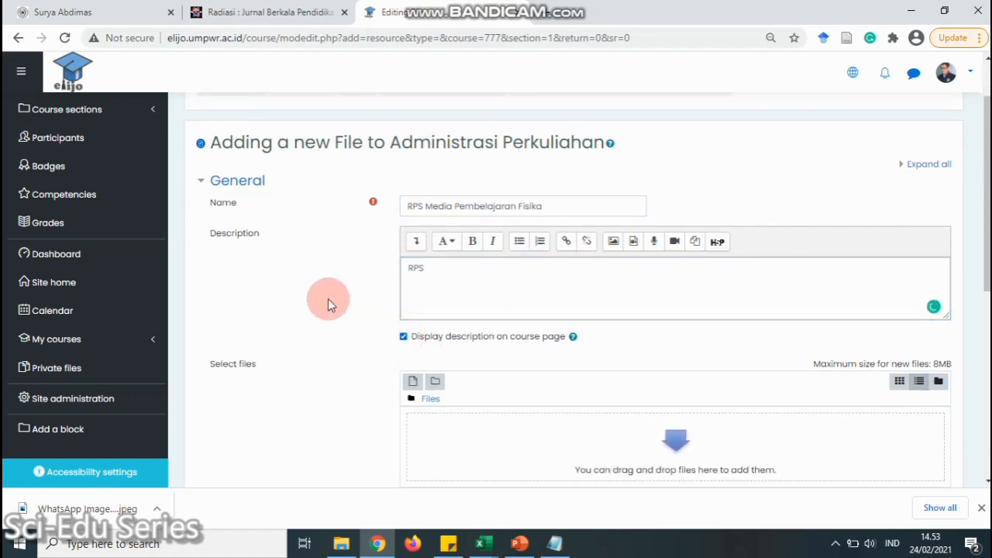
scroll(328, 303, down, 3)
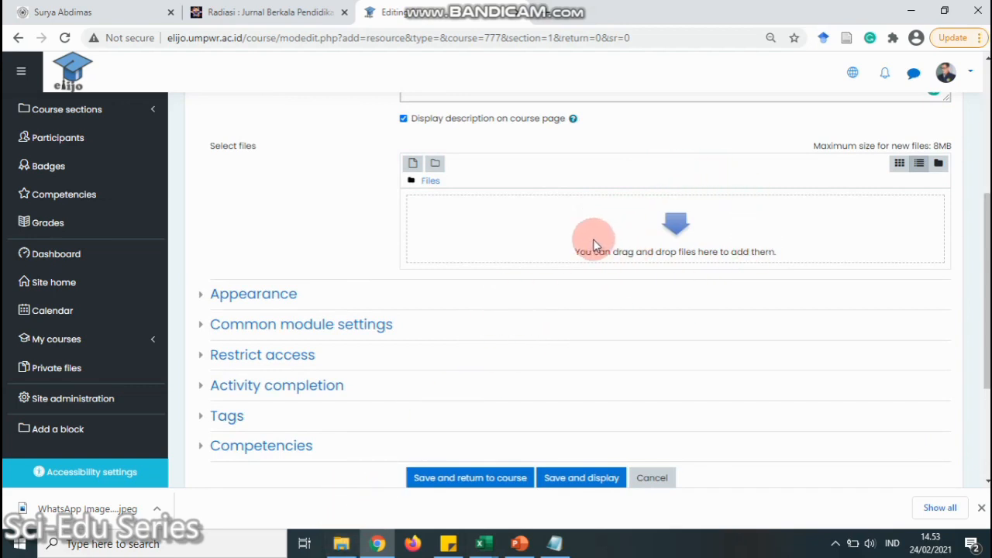
Expand the Appearance settings and attempt to save and return to the course
click(444, 477)
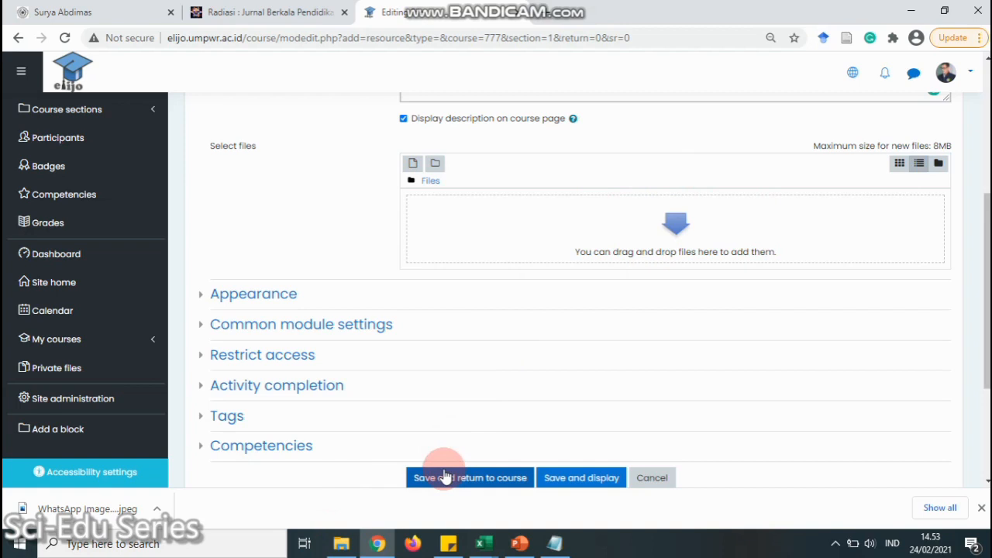
click(205, 298)
scroll(357, 342, down, 2)
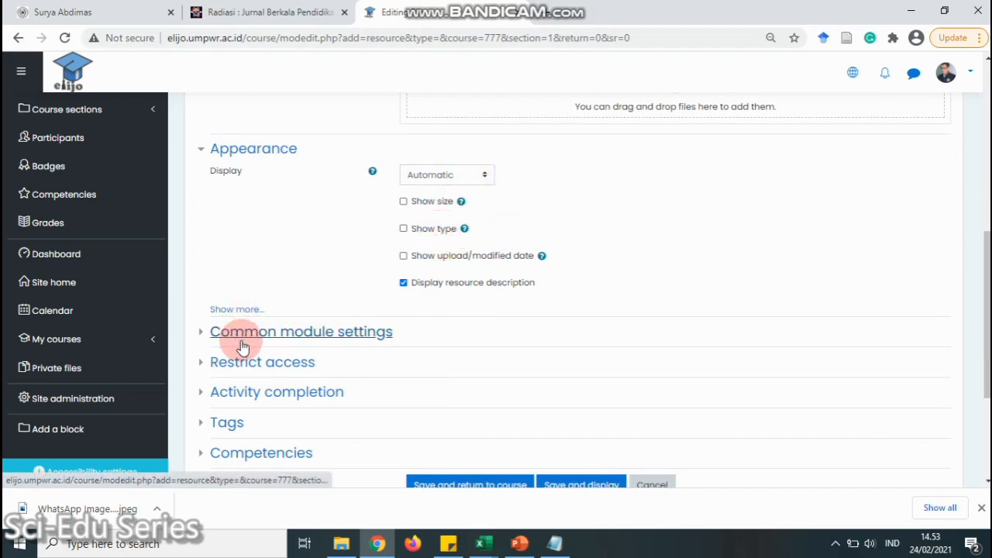
scroll(239, 343, down, 1)
click(472, 413)
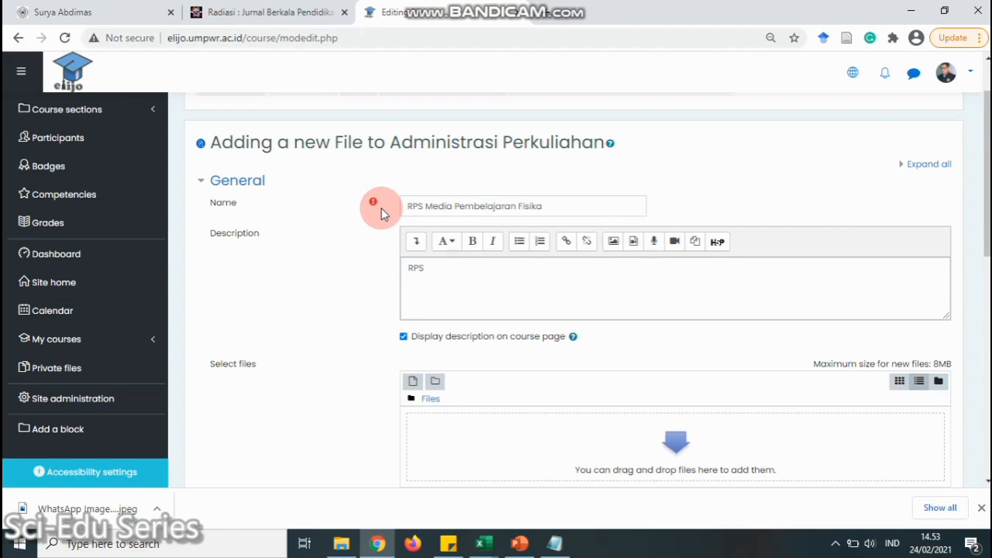
scroll(584, 282, down, 2)
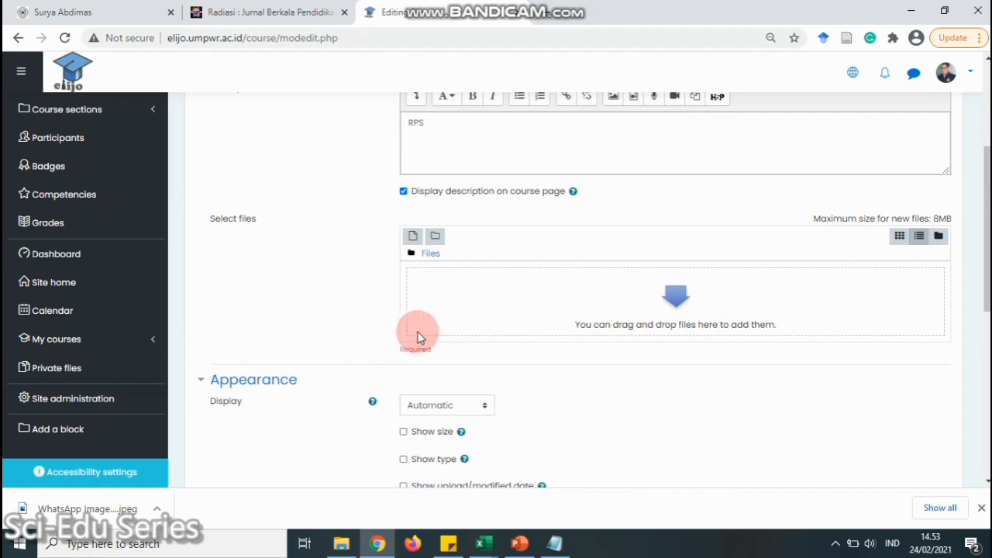
Select RPS Media Pembelajaran Fisika.docx from the RPS folder in the file picker
click(677, 306)
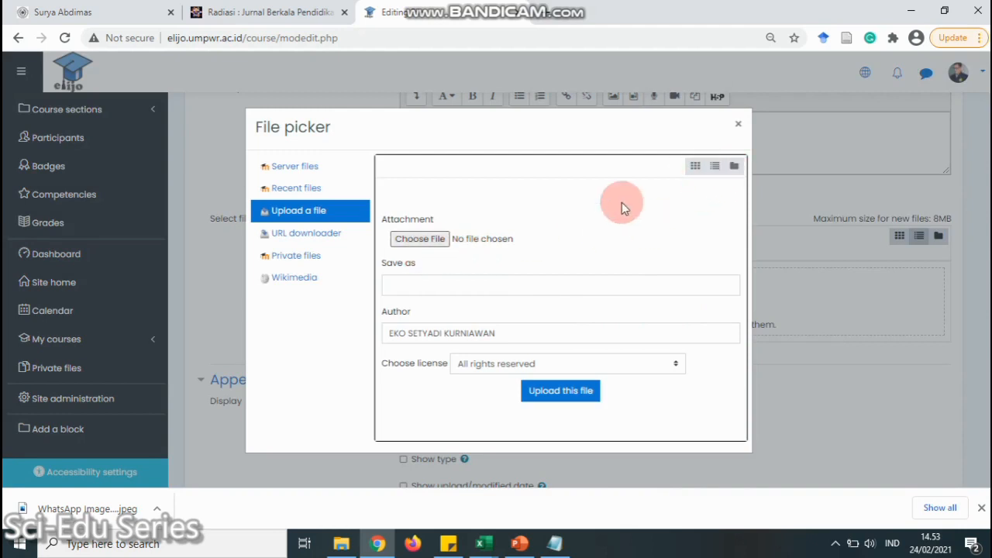
click(411, 239)
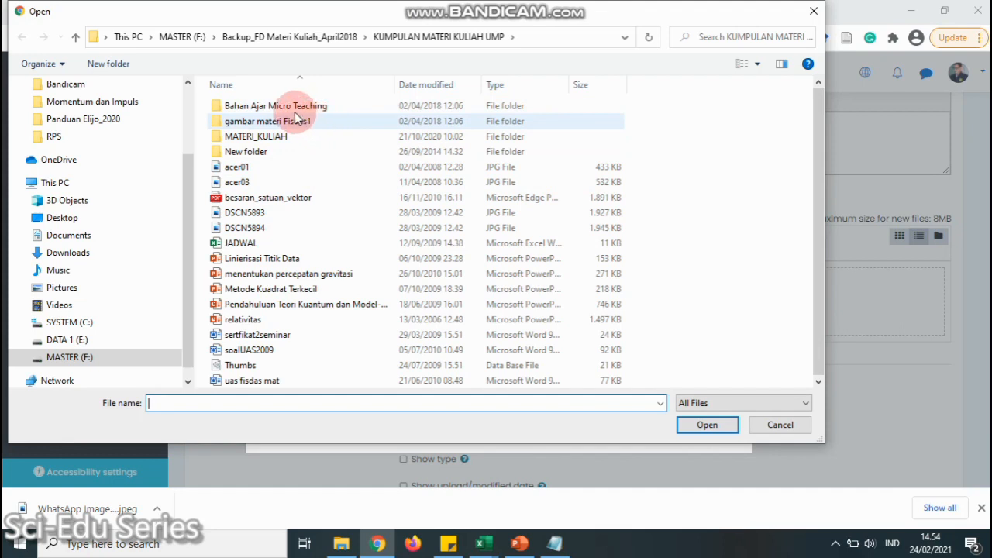
click(307, 39)
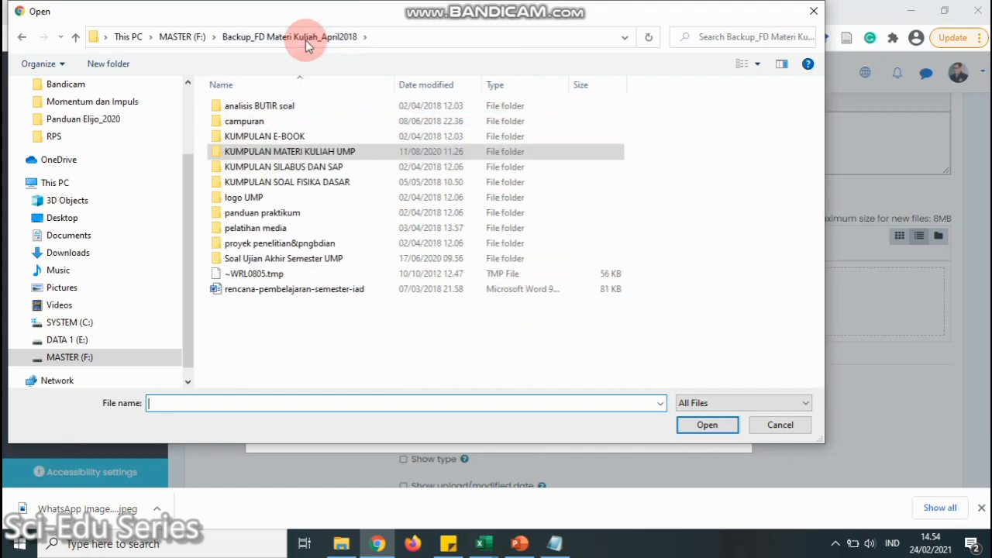
double_click(310, 168)
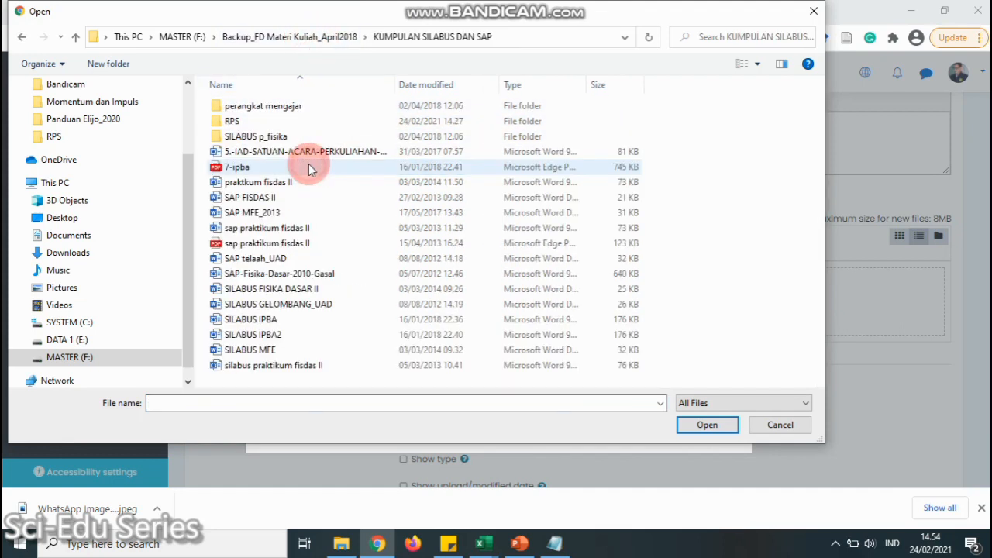
double_click(231, 120)
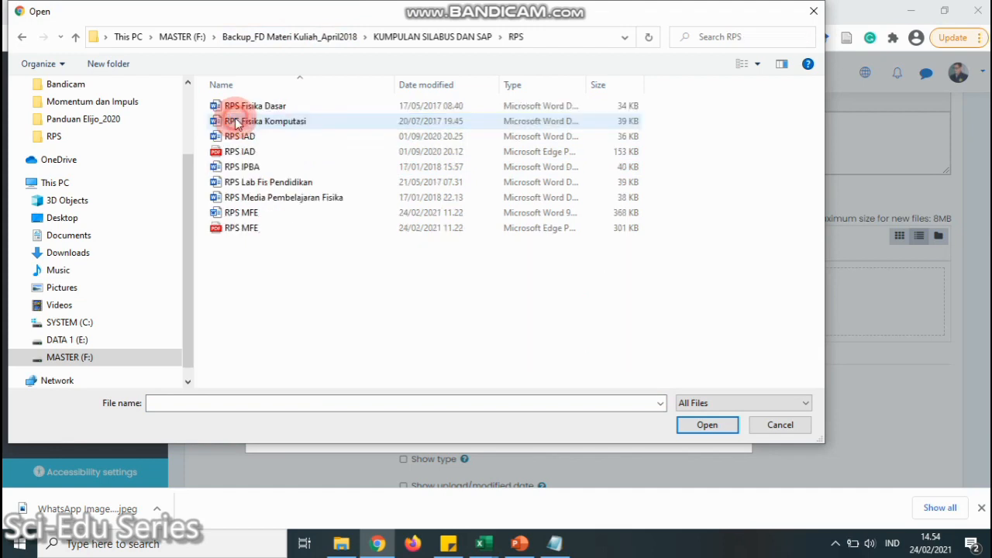
click(290, 201)
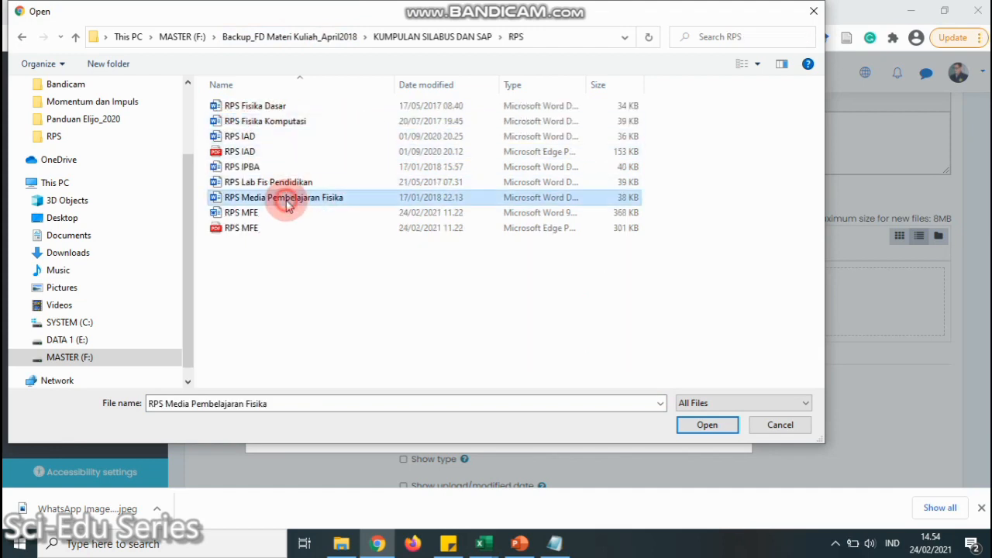
click(704, 425)
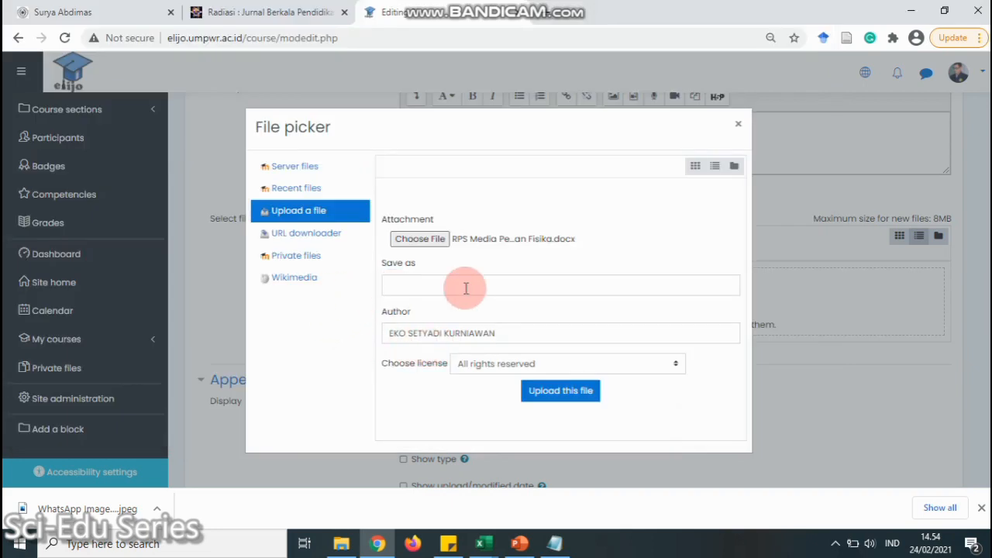
Upload the chosen document into the resource's files area
click(473, 281)
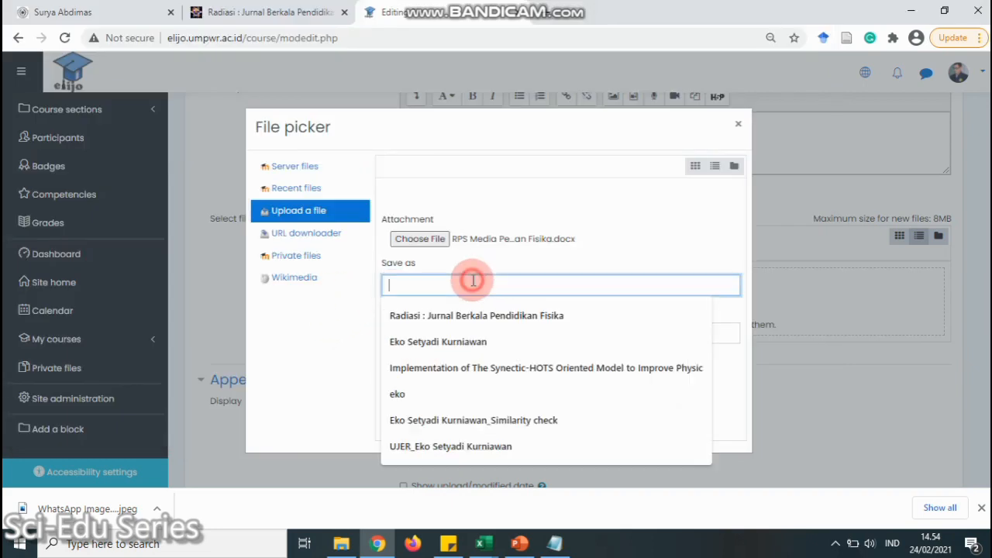
click(655, 259)
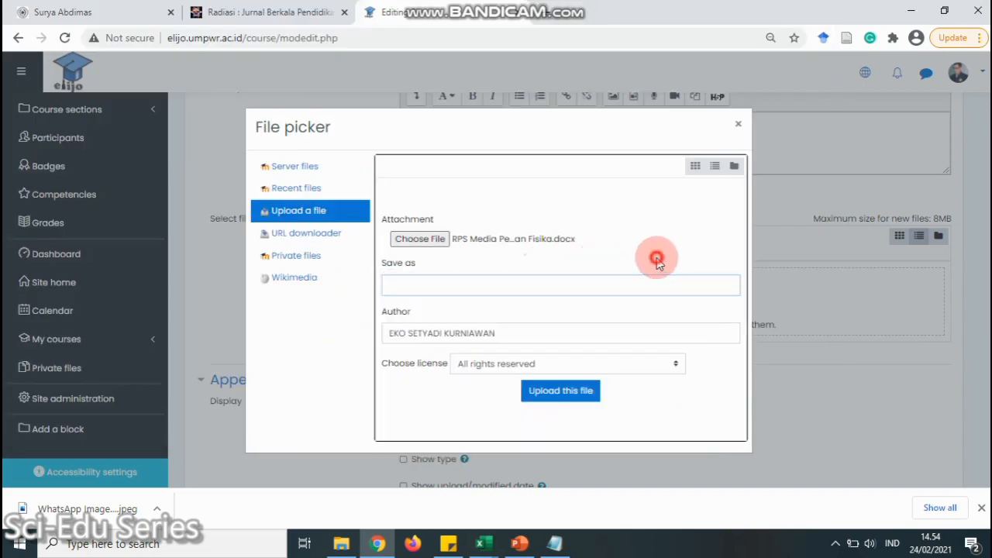
click(564, 394)
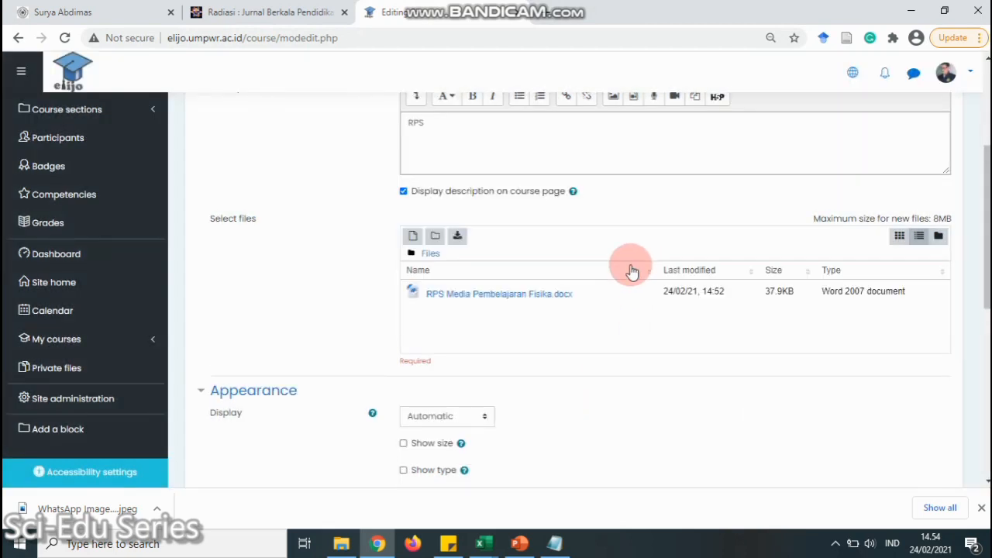
scroll(543, 302, down, 4)
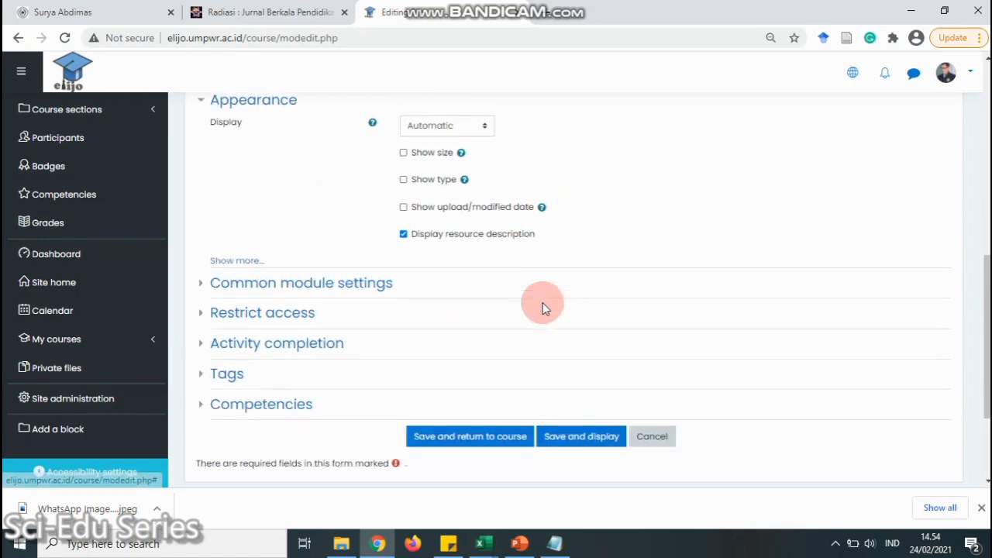
Save the RPS Media Pembelajaran Fisika resource and return to the course page
click(471, 438)
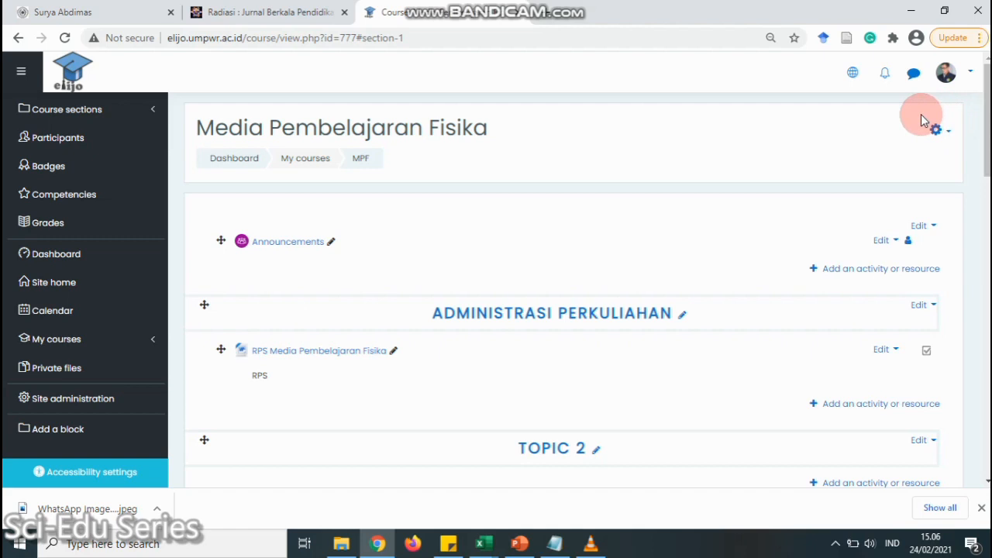
Go from Course administration's Users section to the Enrolment methods page
click(947, 133)
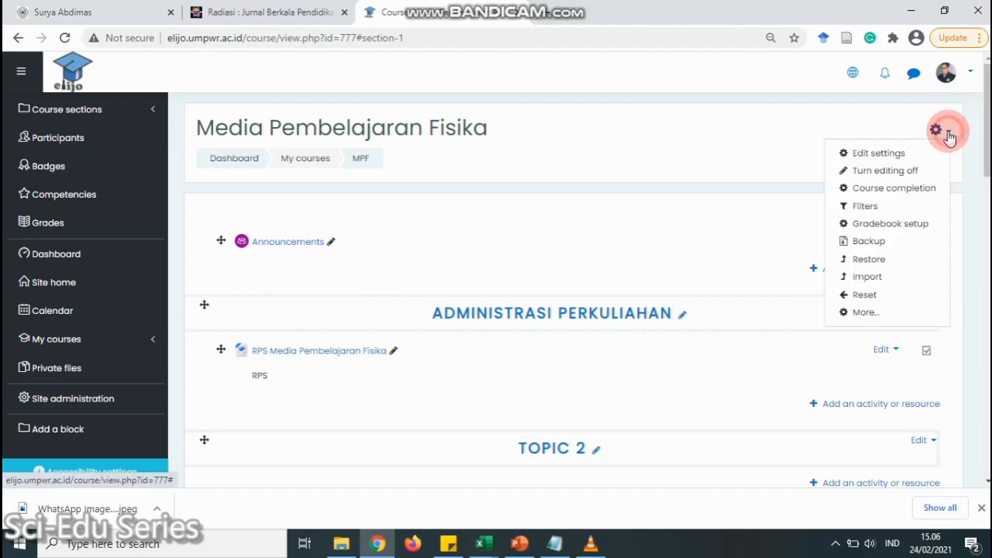
click(866, 313)
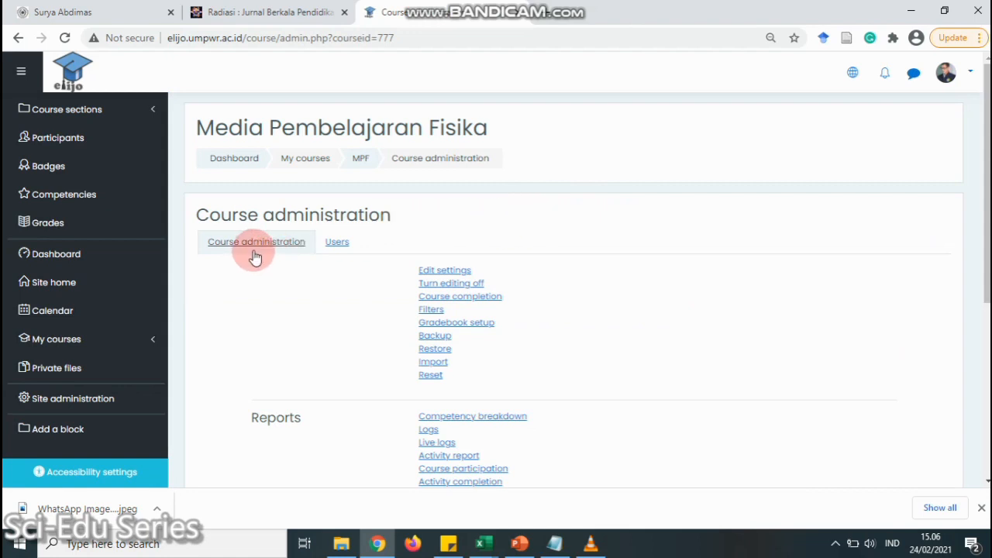
click(340, 248)
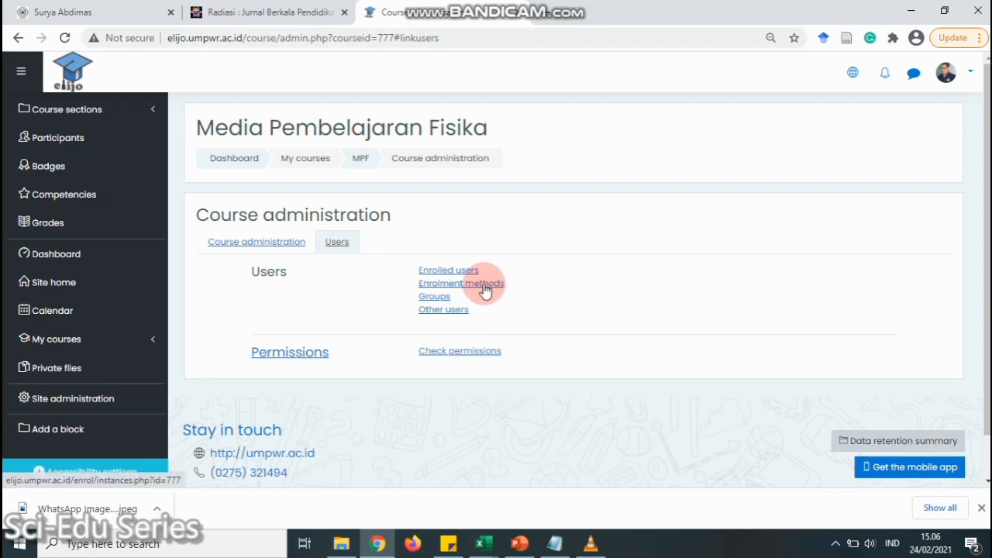
click(485, 285)
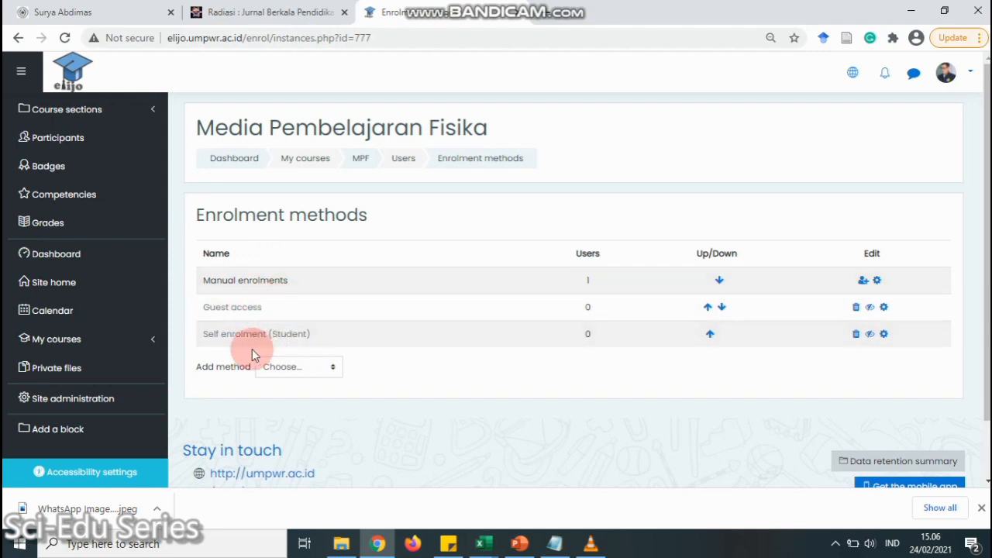
Add a Self enrolment method with the custom instance name MPF
click(331, 370)
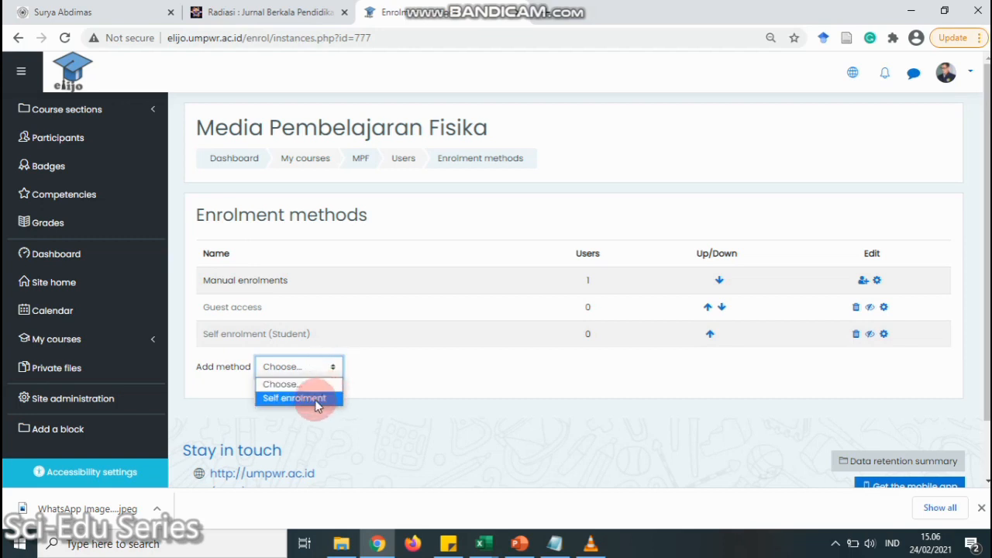
click(318, 398)
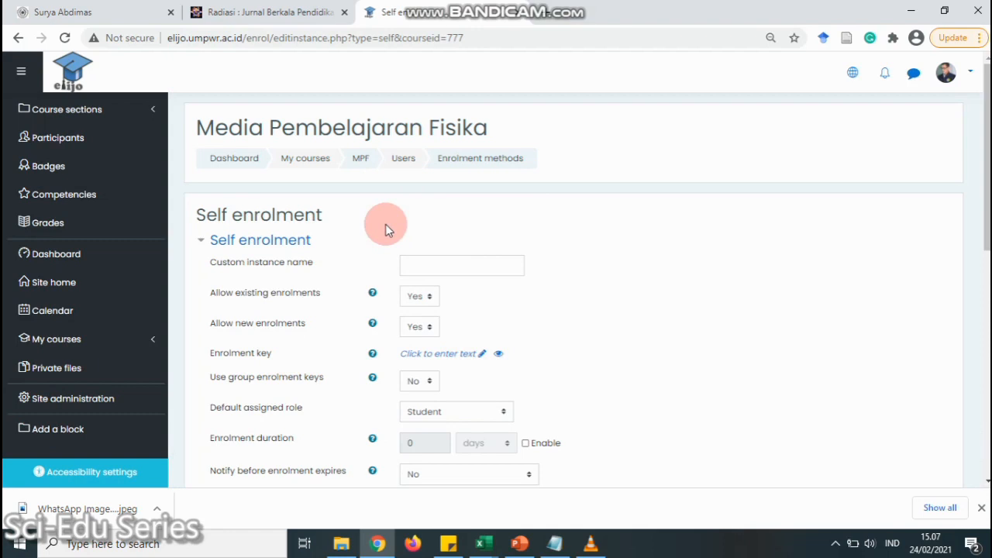
scroll(465, 209, down, 1)
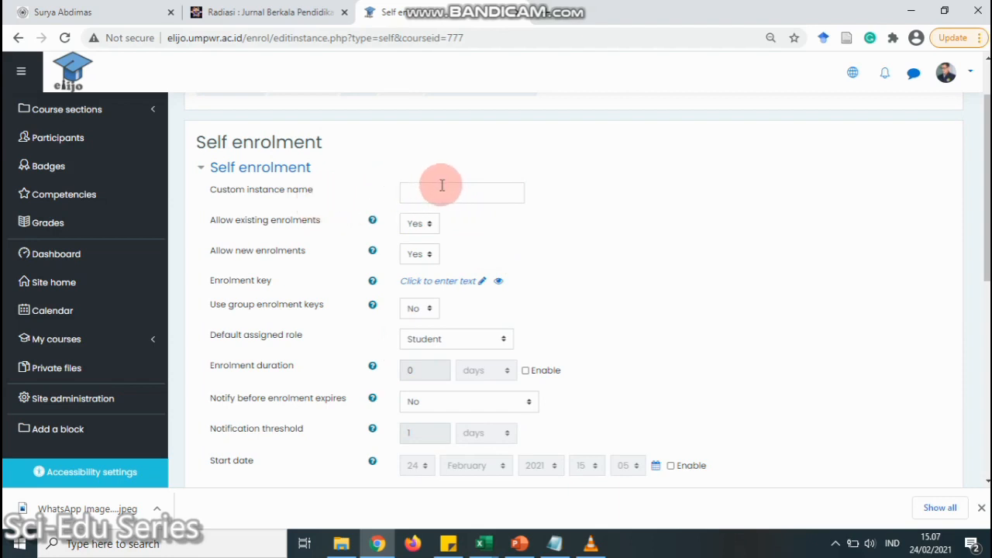
click(442, 186)
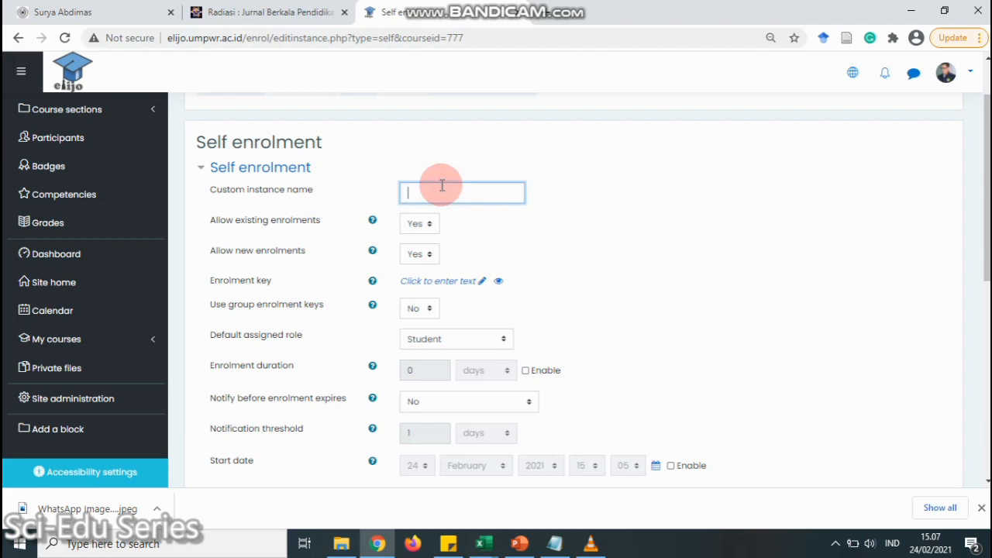
text(MPF)
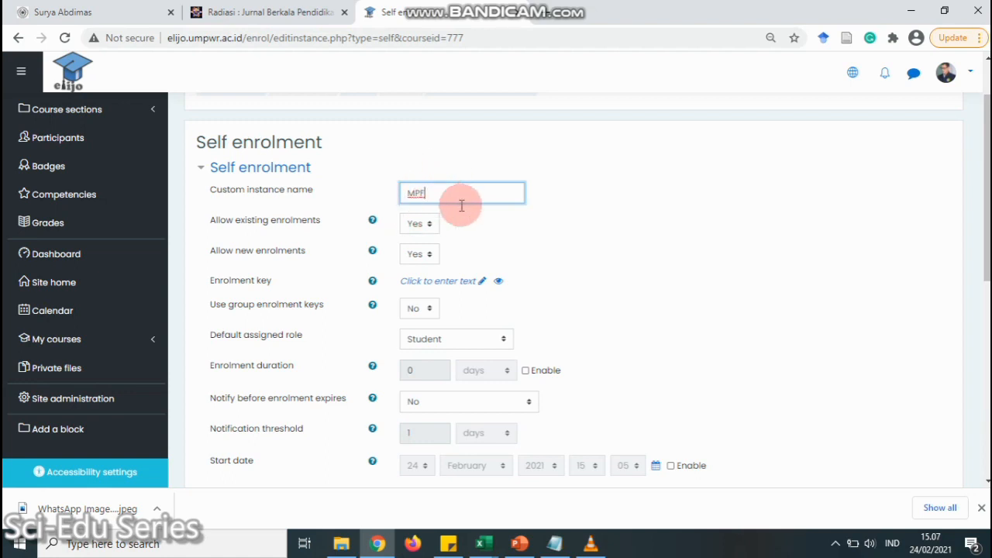
click(543, 235)
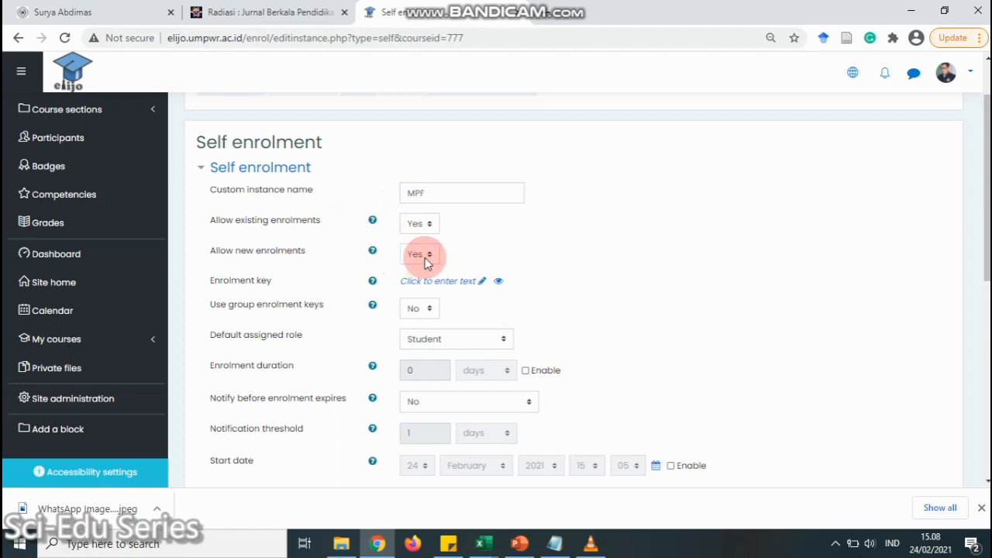
scroll(504, 241, down, 1)
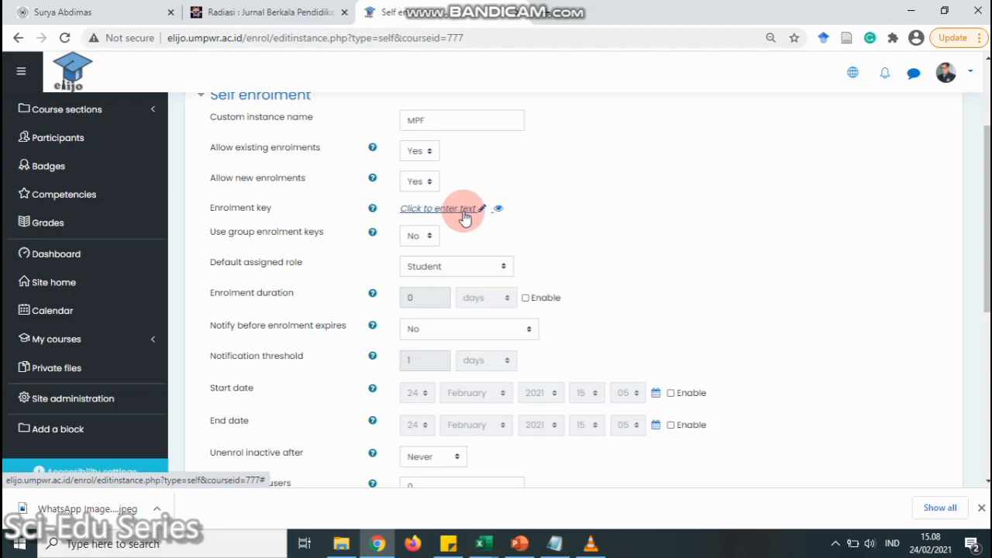
Enter the course enrolment key and reveal it as plain text
click(464, 215)
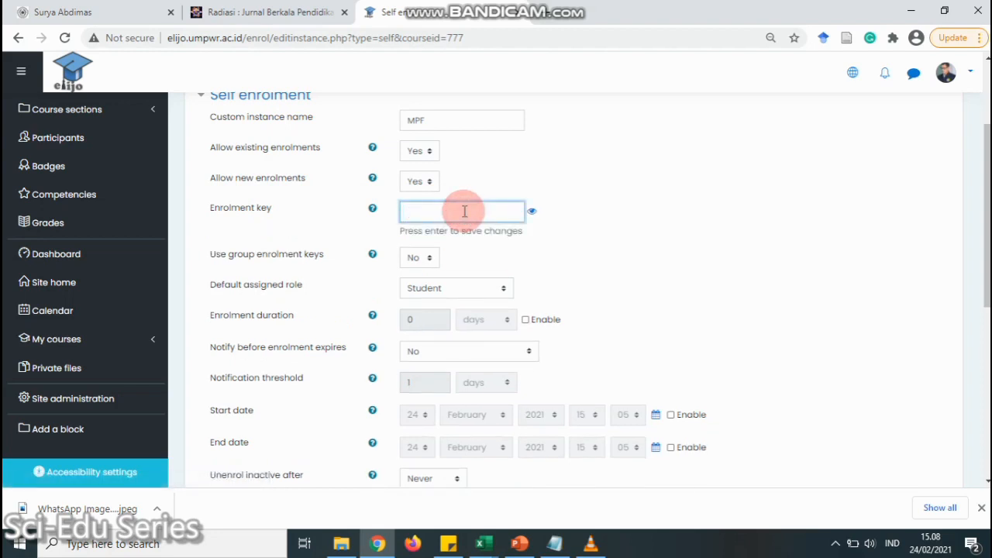
click(532, 211)
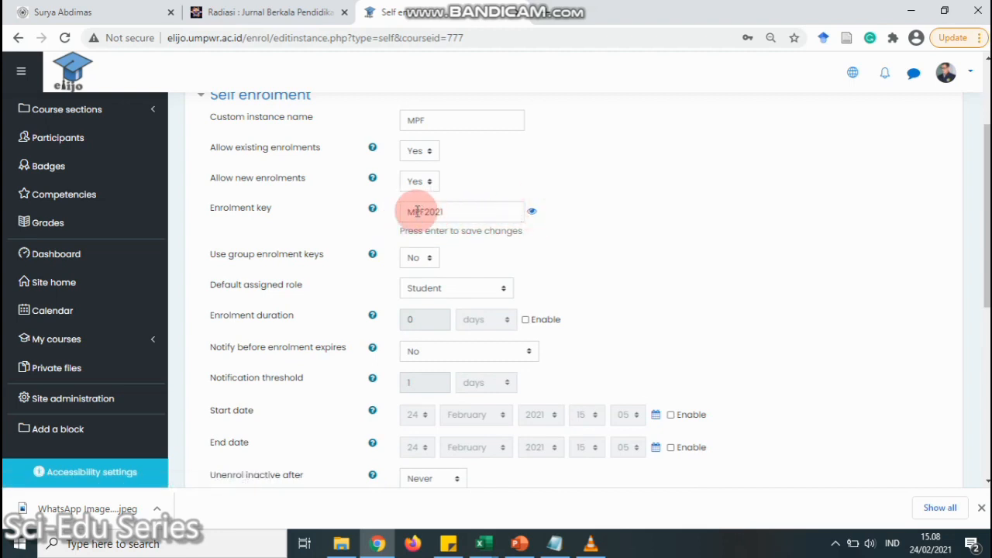
click(655, 250)
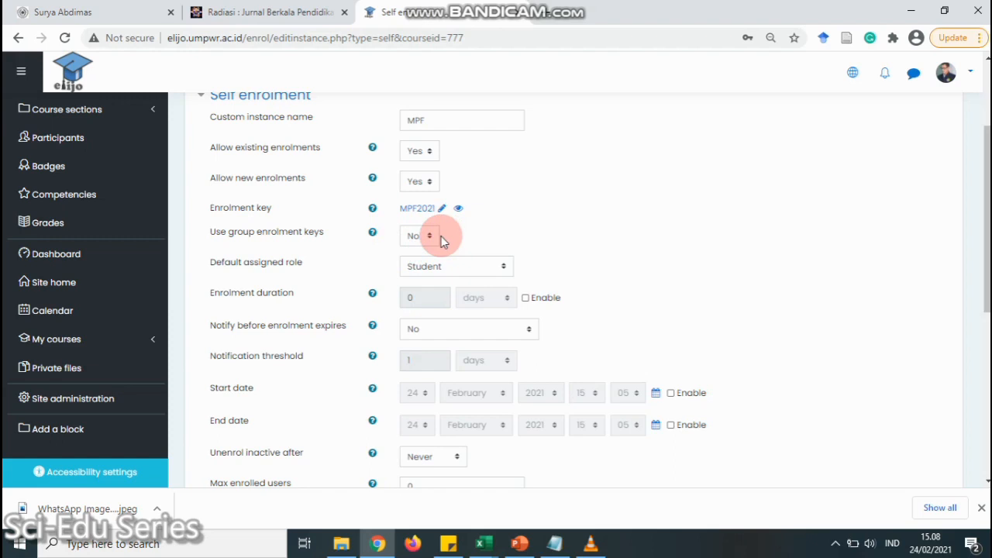
Set Use group enrolment keys to Yes and leave enrolment duration unlimited
scroll(440, 241, up, 2)
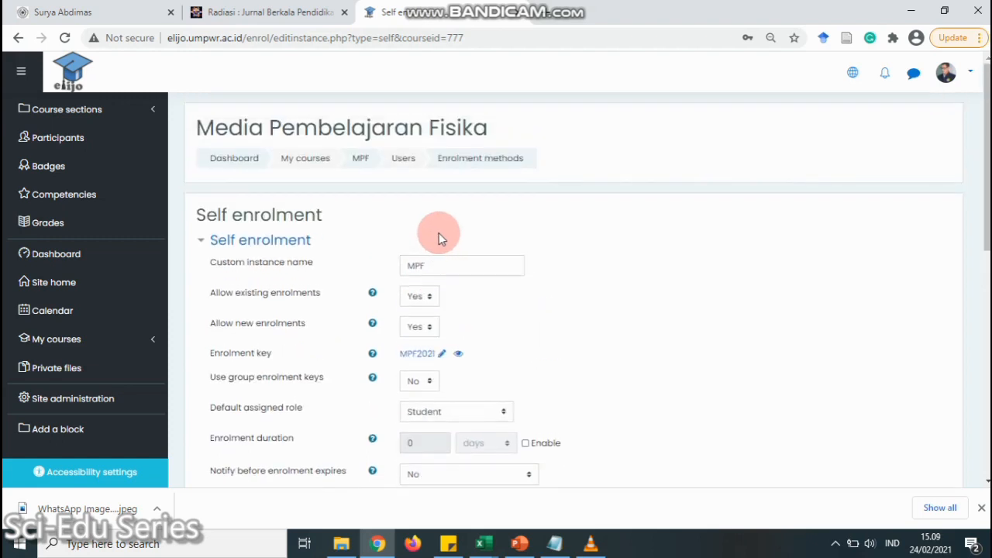
double_click(432, 266)
click(432, 266)
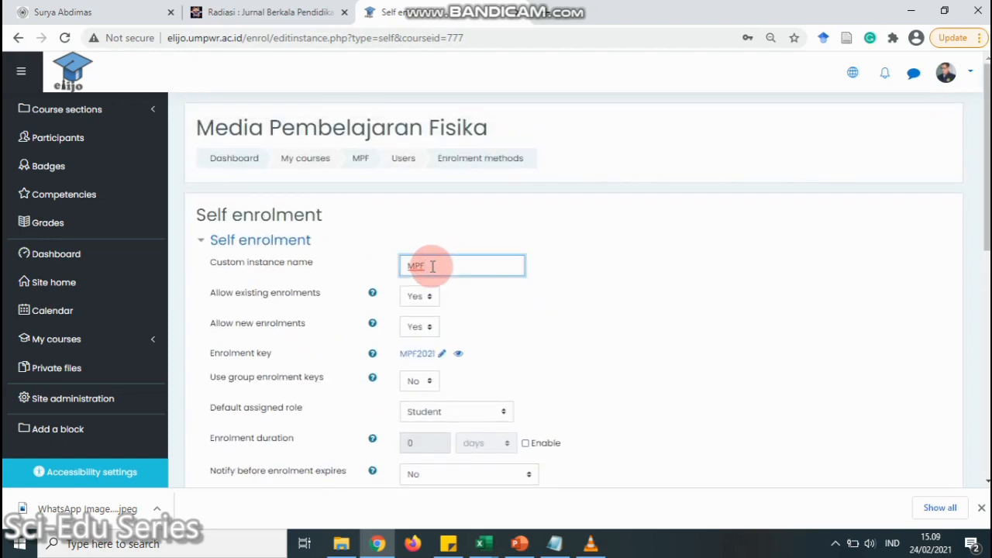
scroll(437, 263, down, 2)
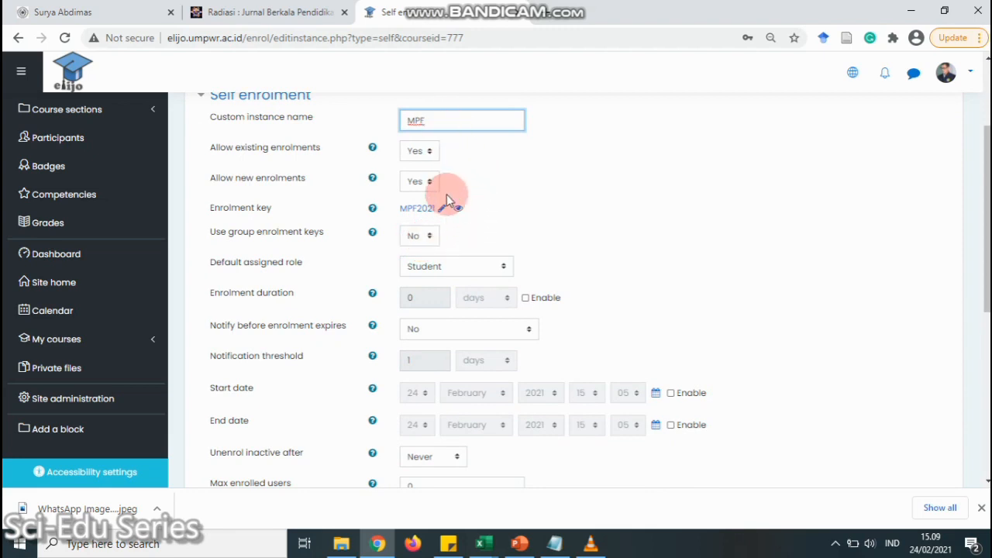
click(432, 237)
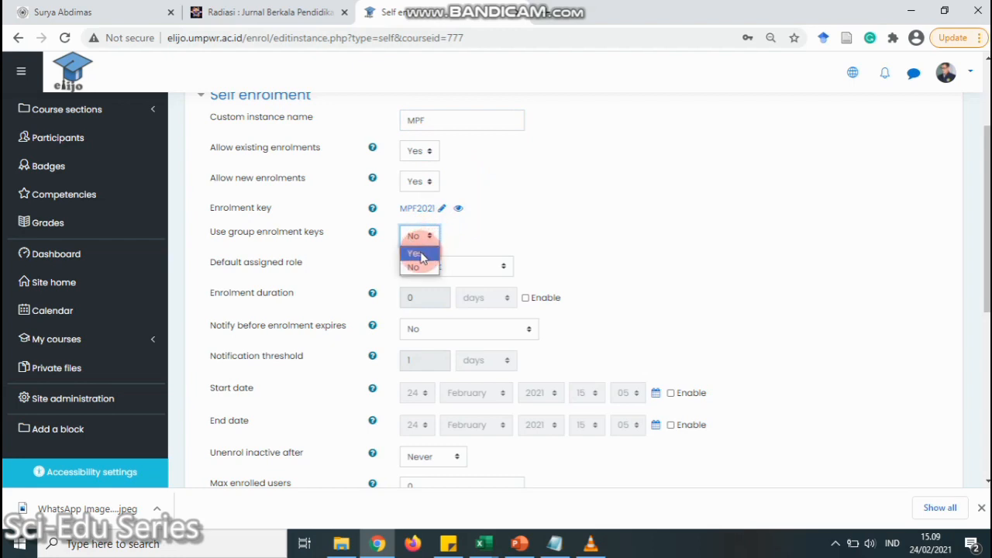
click(419, 254)
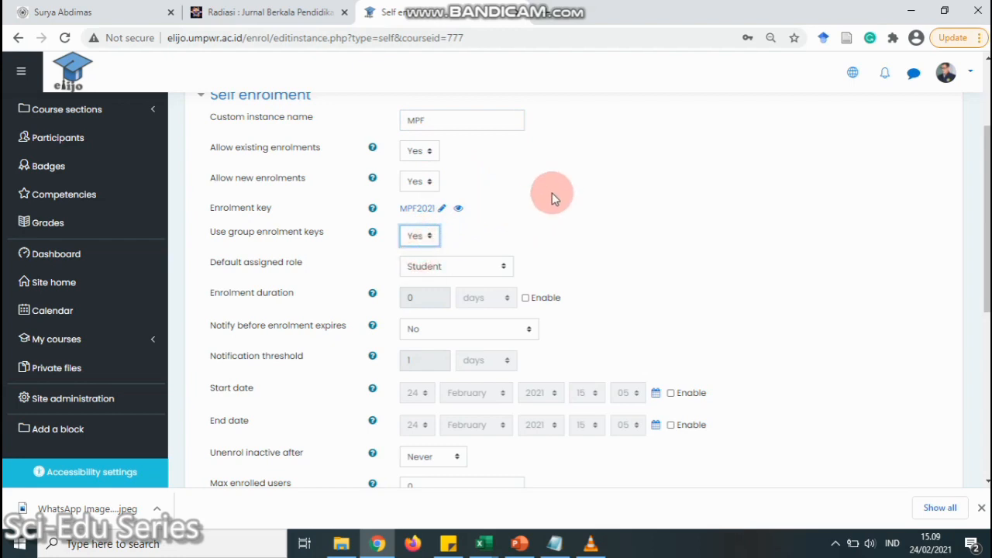
scroll(538, 229, down, 1)
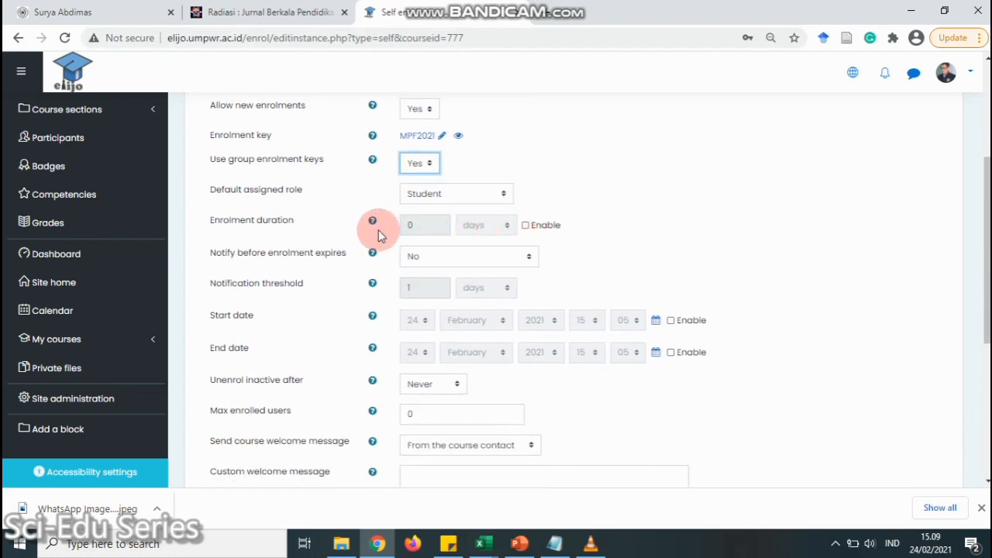
click(526, 226)
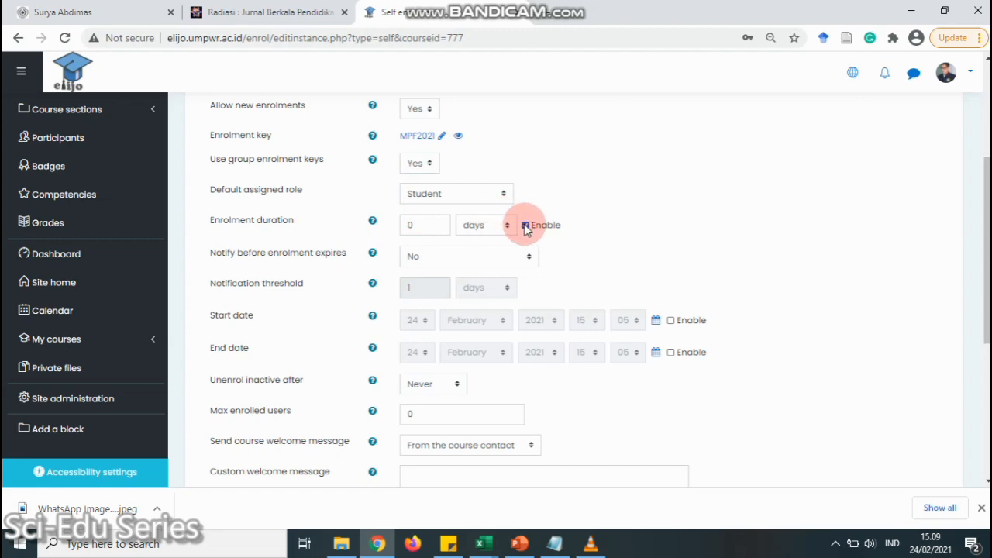
click(526, 226)
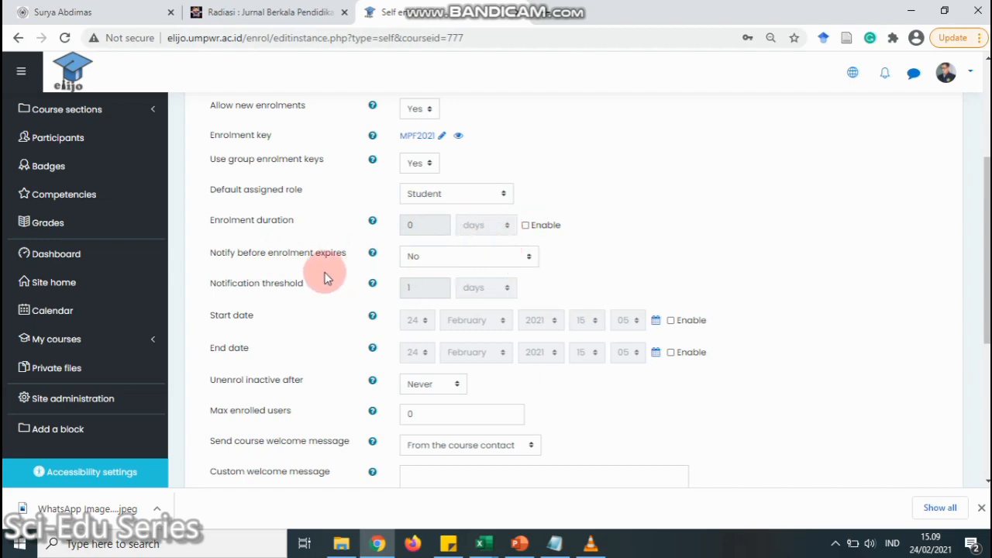
scroll(310, 291, down, 1)
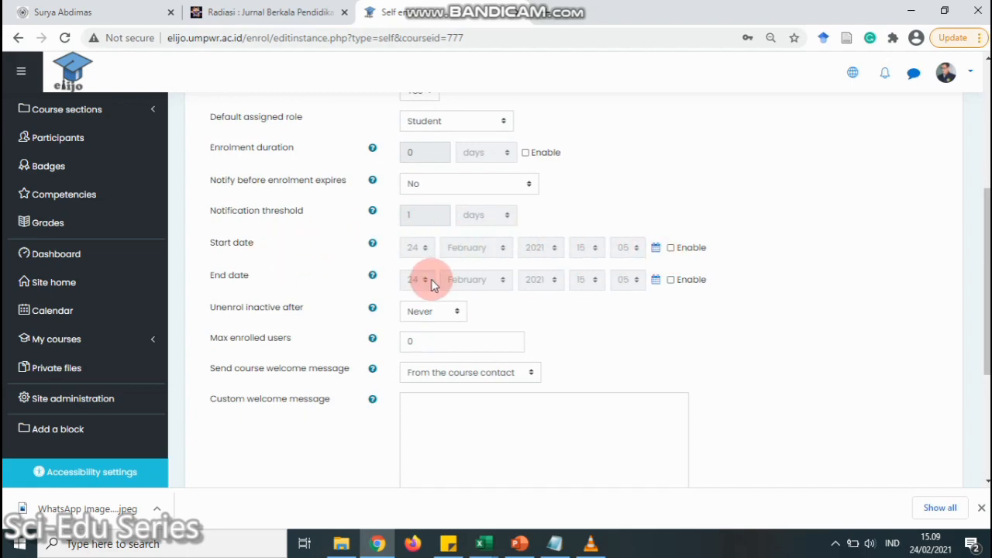
scroll(450, 270, down, 1)
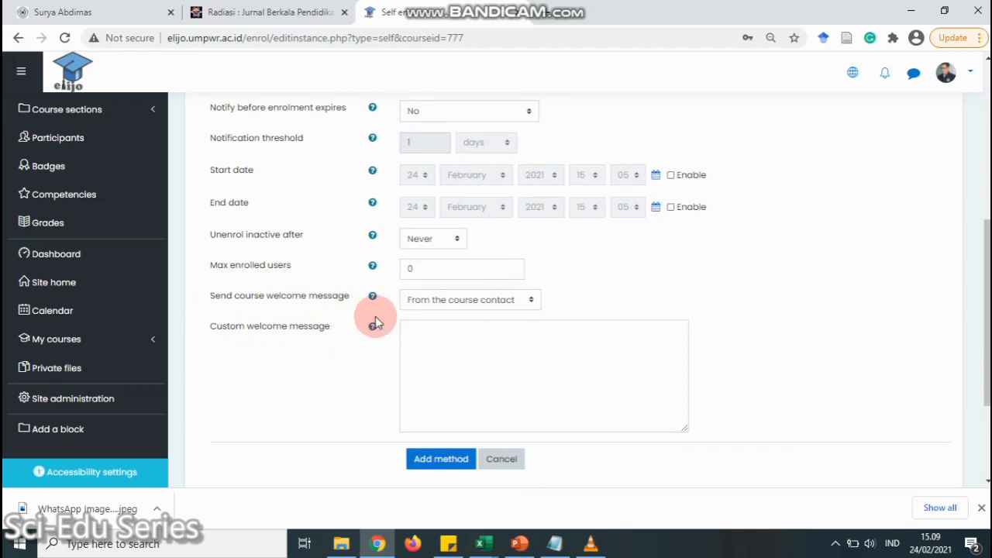
Add the welcome message 'Silakan mahasiswa meng-enroll mata kuliah MPF' and save the MPF enrolment method
click(445, 337)
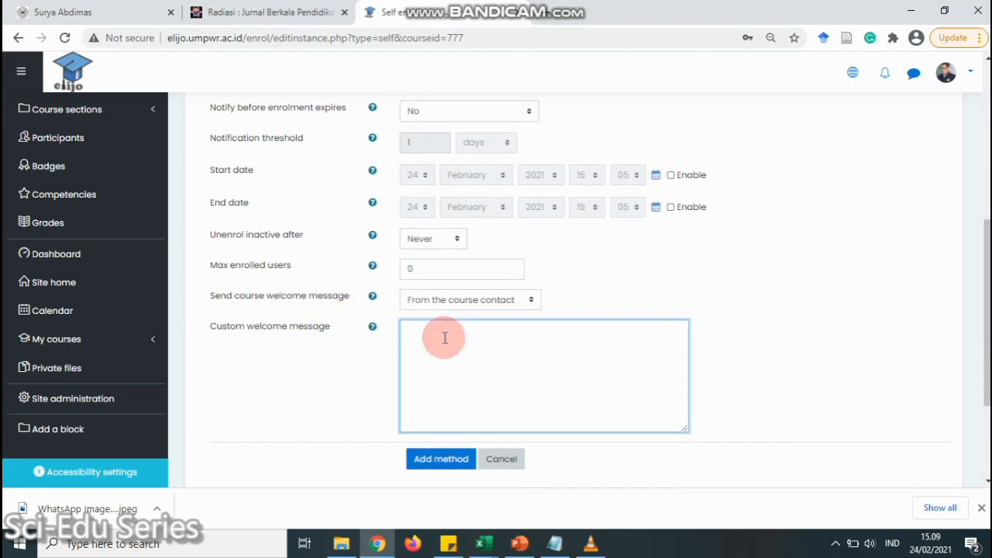
text(Silakan mahasiswa)
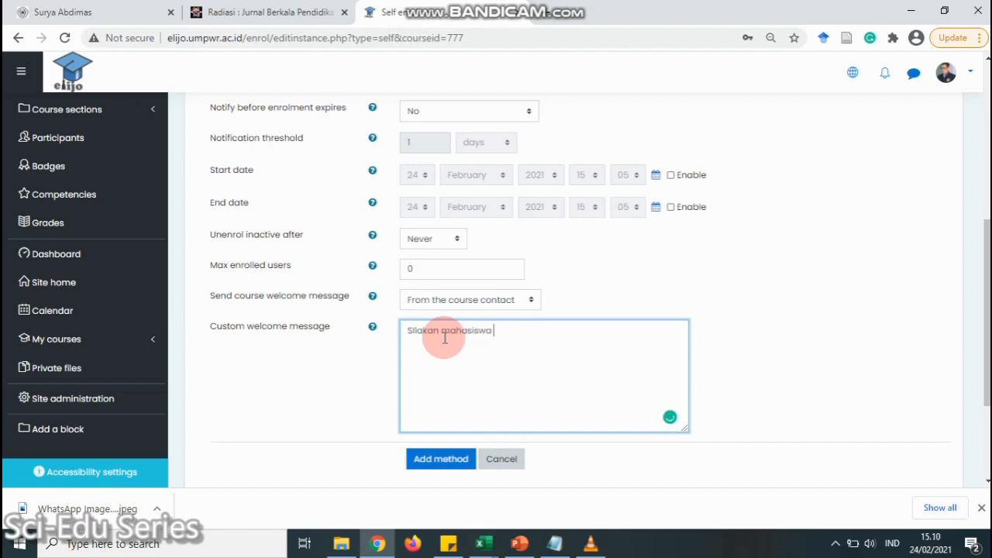
text( meng-enroll mata kuliah MPF)
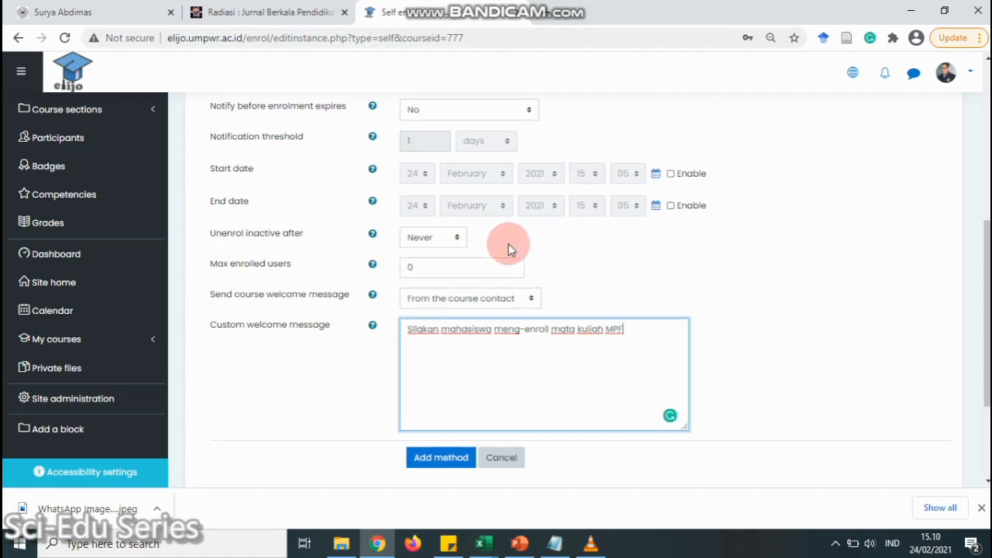
scroll(504, 256, down, 2)
click(442, 299)
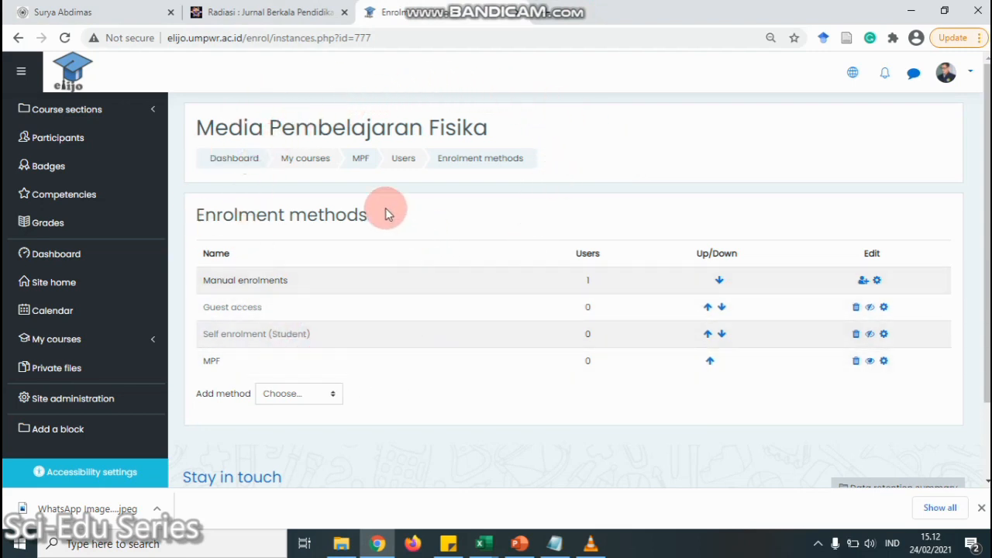
Rename the TOPIC 2 section to 'Pertemuan 1' and open its activity chooser
click(361, 163)
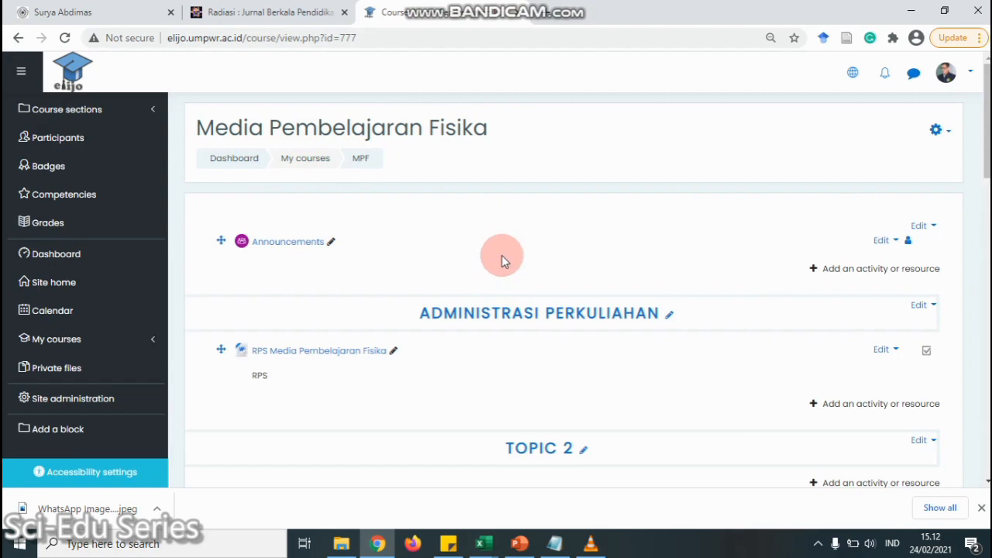
scroll(502, 255, down, 3)
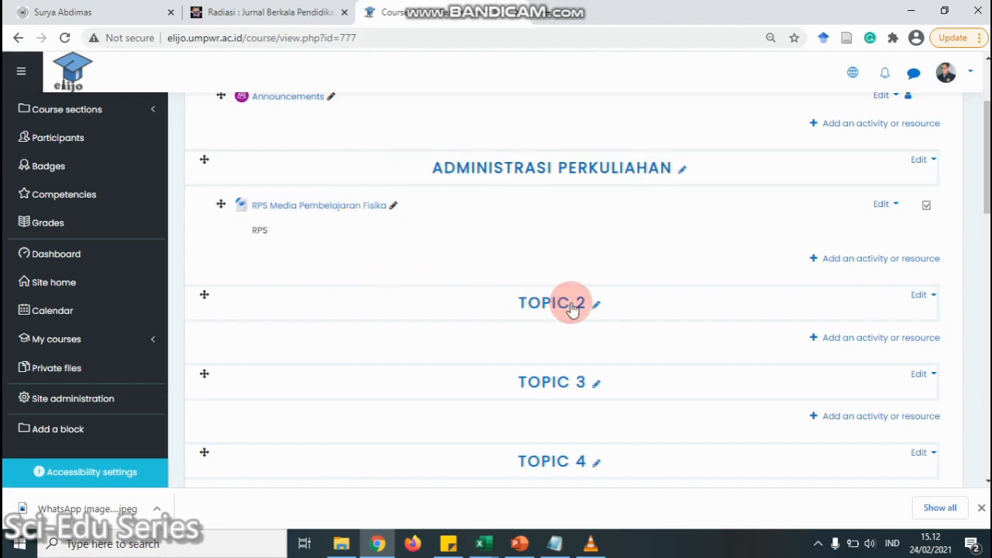
click(598, 305)
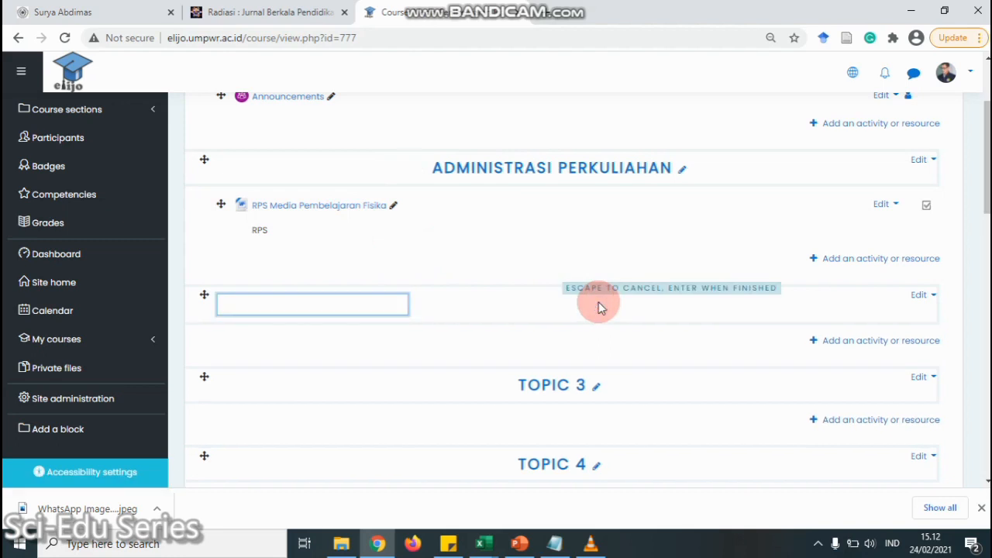
text(Pertemuan PE)
key(BackSpace)
key(Return)
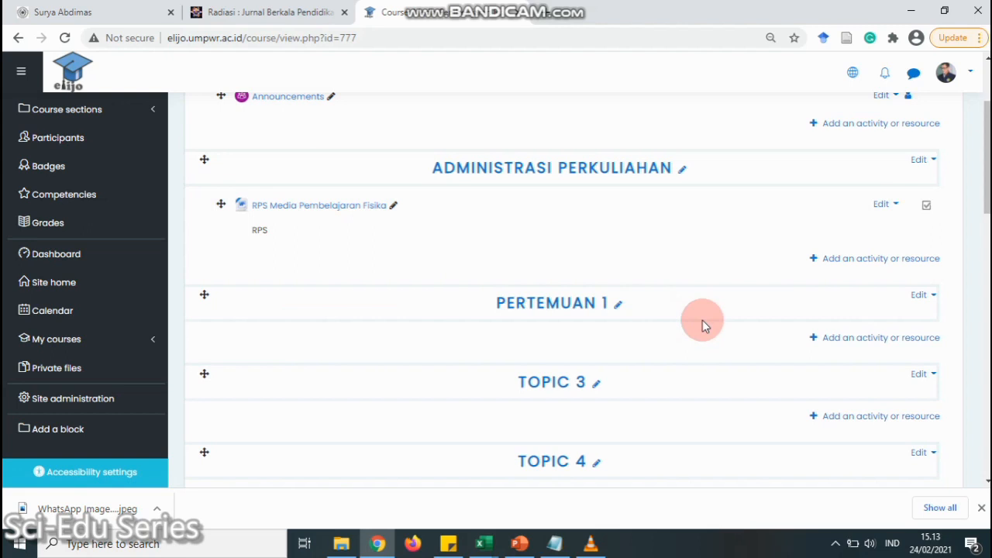
click(825, 337)
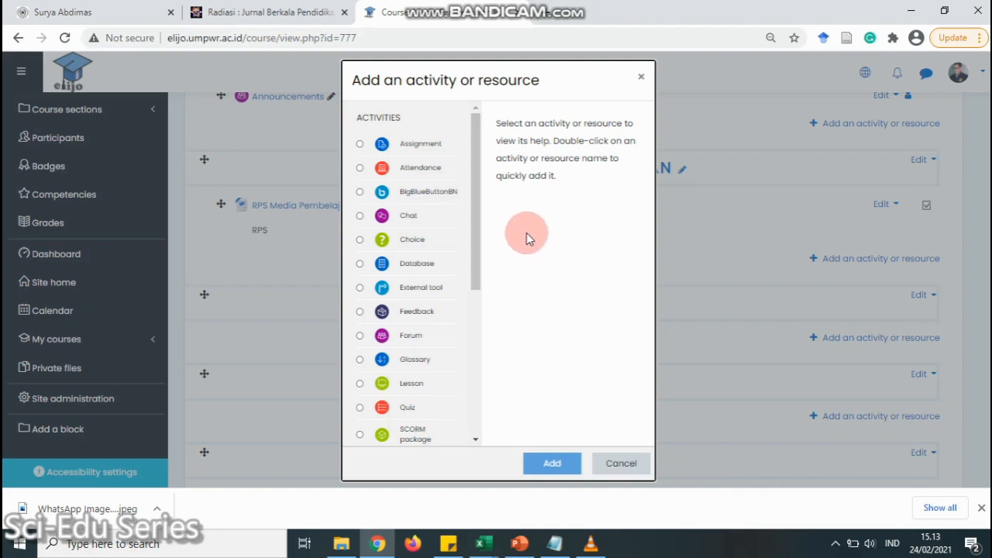
Choose Chat in the activity chooser and add it to Pertemuan 1
drag(472, 230, 478, 239)
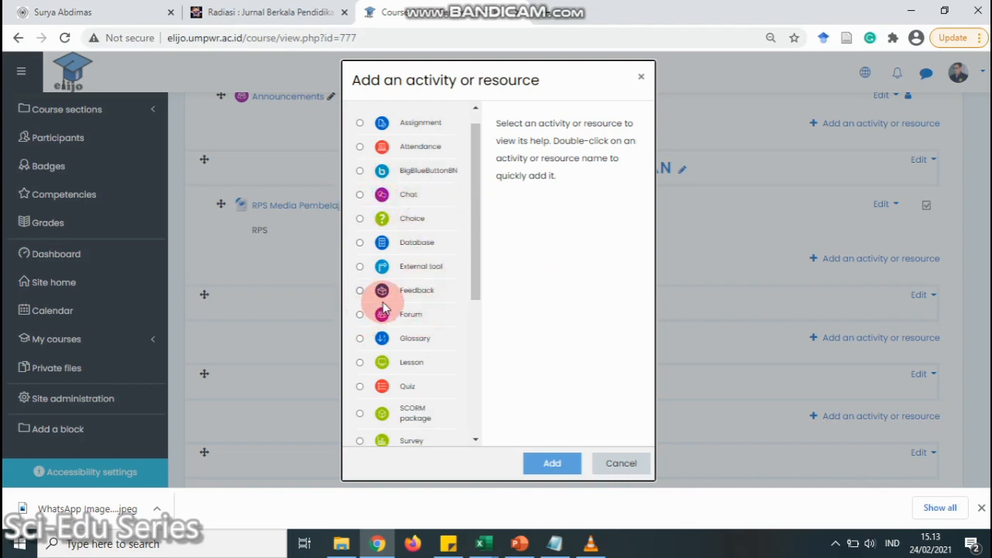
click(360, 196)
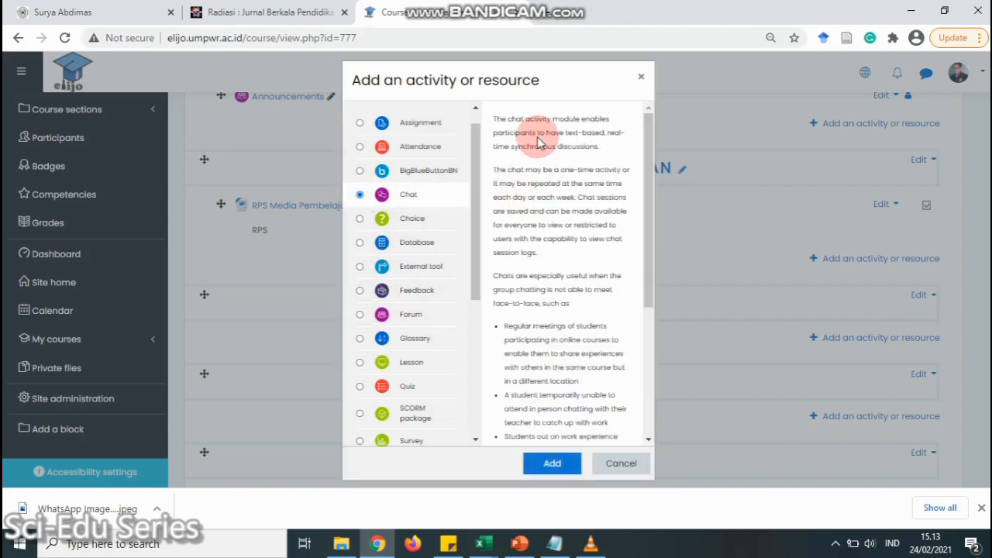
click(551, 464)
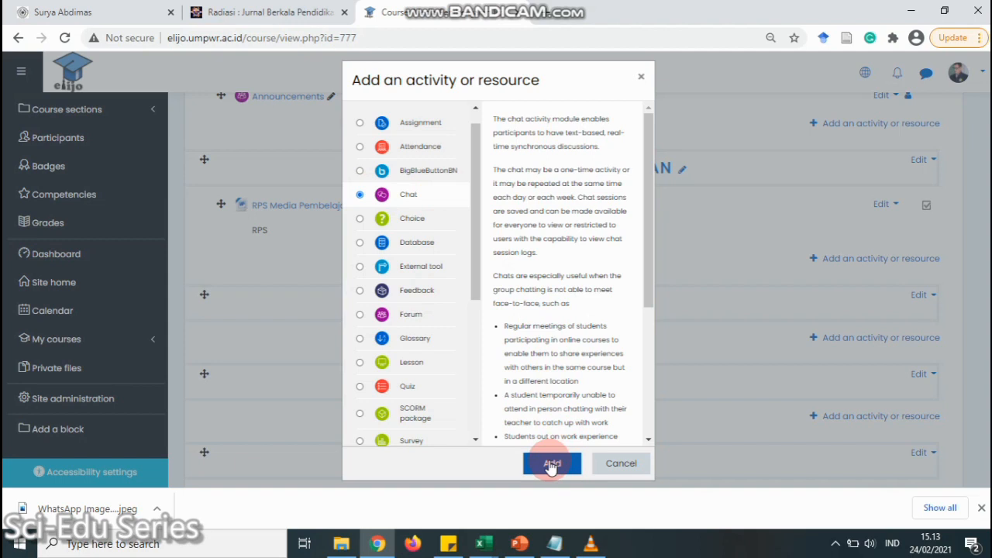
click(552, 463)
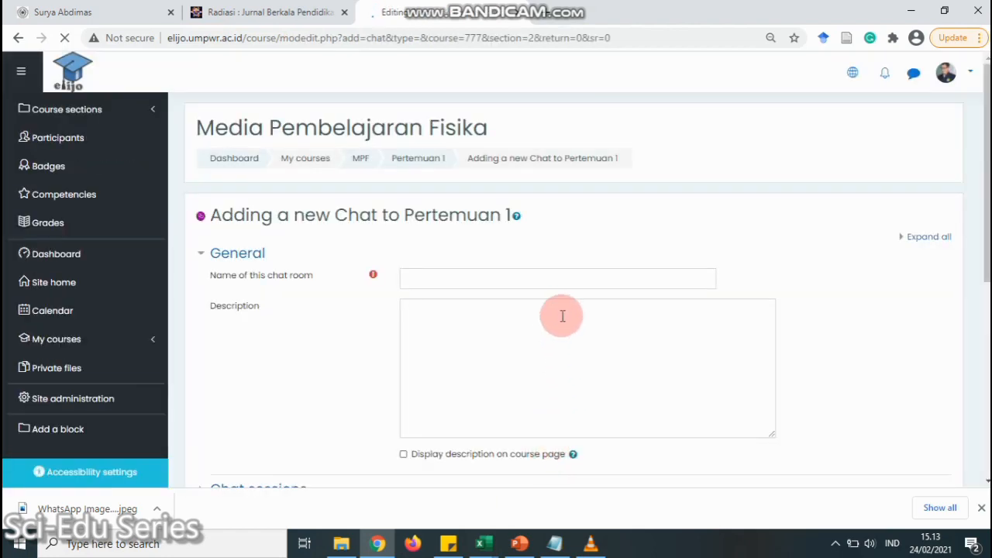
Name the chat 'Diskusi Pertemuan 1', describe it 'Deskripsi diskusi', and display that on the course page
scroll(517, 257, down, 2)
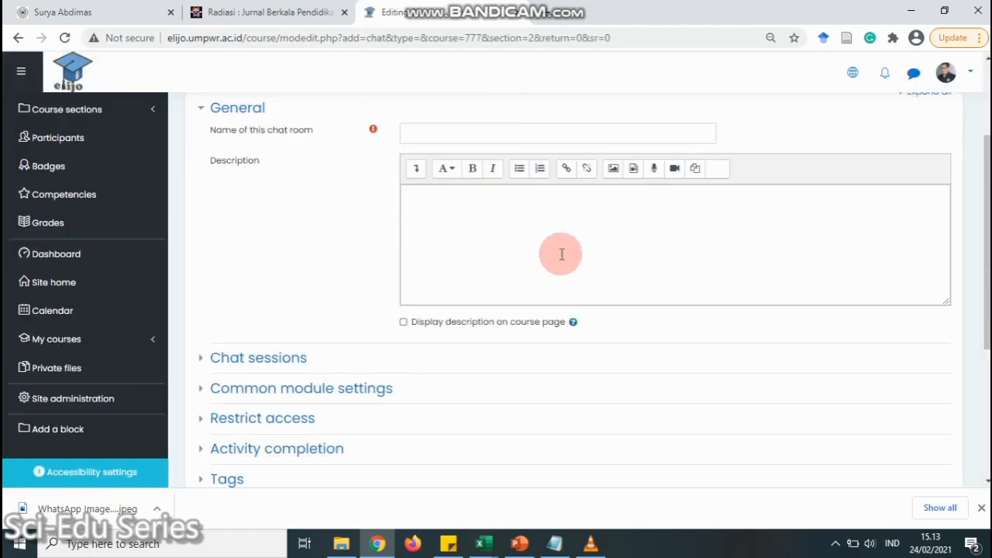
scroll(548, 271, up, 1)
click(524, 205)
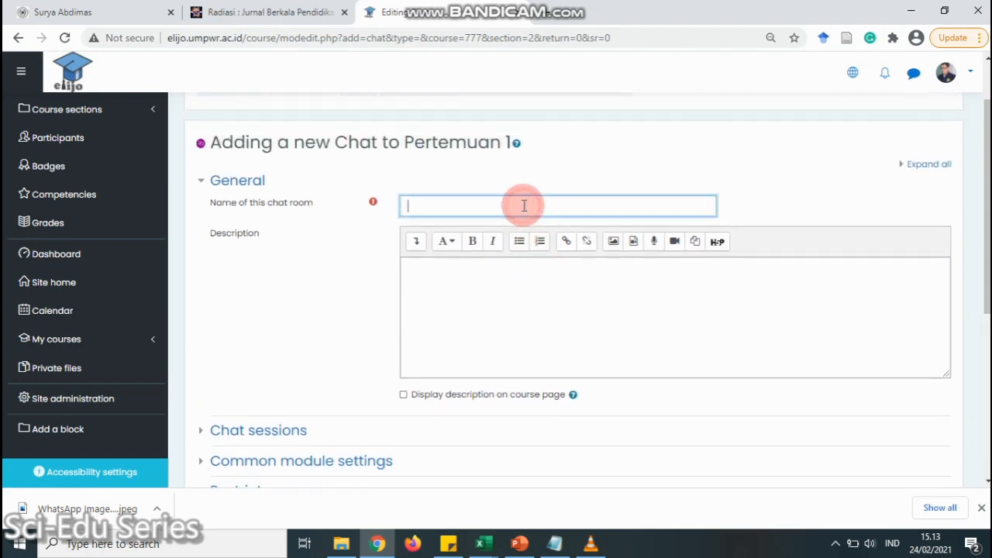
text(Diskusi Pertemuan)
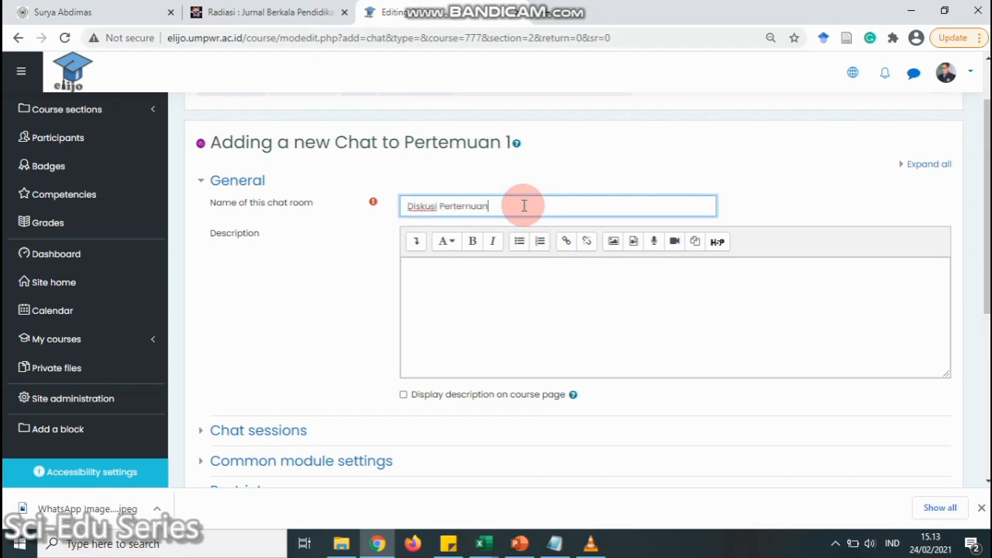
text( 1)
click(532, 297)
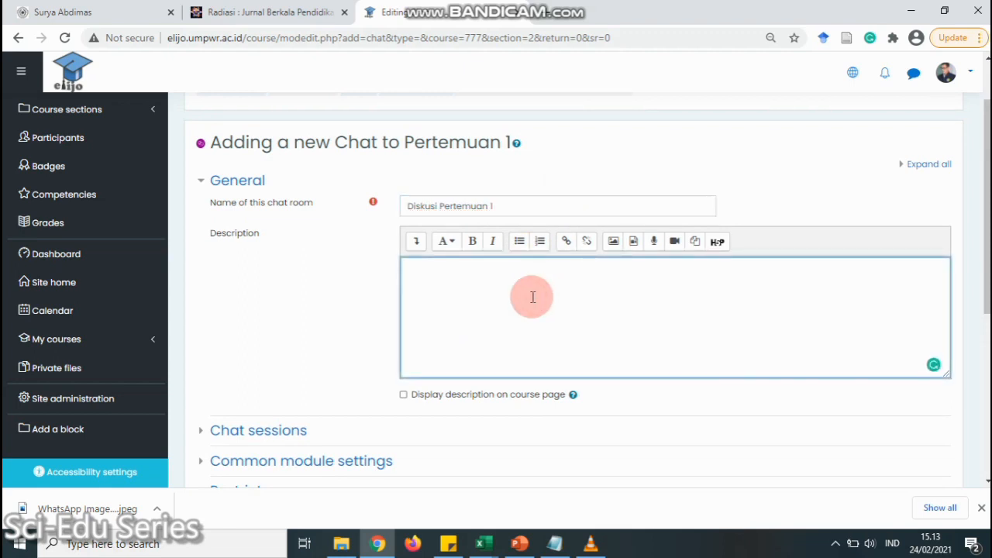
text(Deskripsi diskusi)
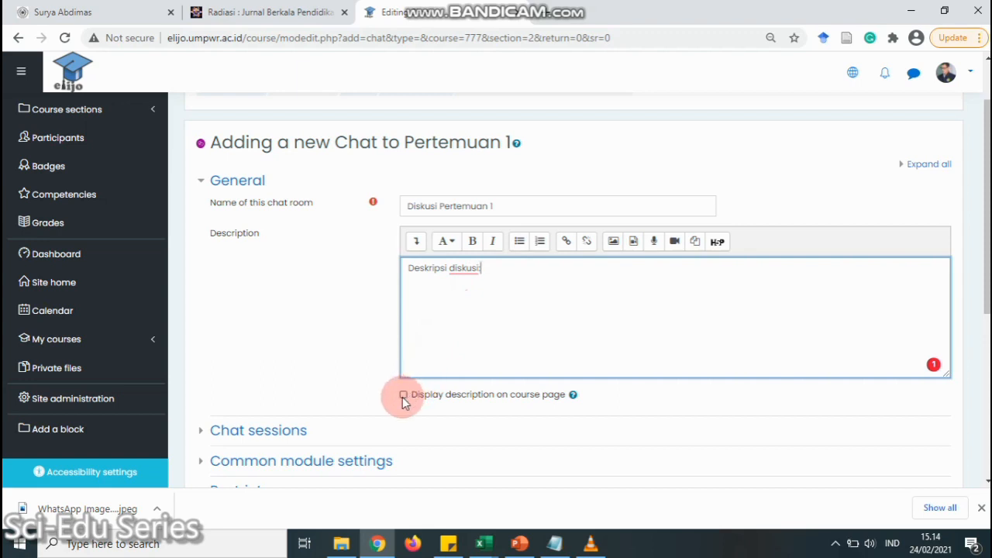
click(403, 396)
scroll(283, 346, down, 3)
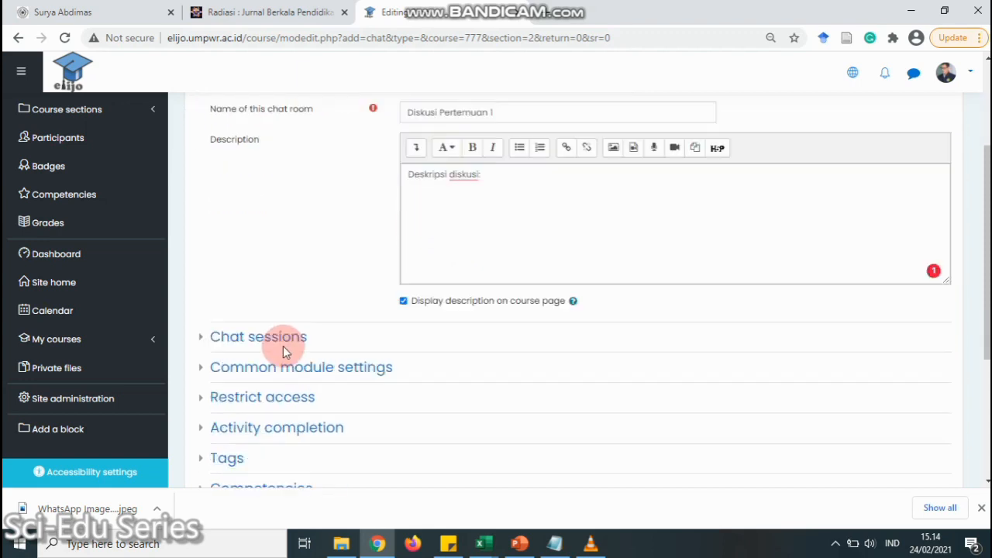
Keep past chat sessions viewable by no one and save the chat to the course
click(202, 290)
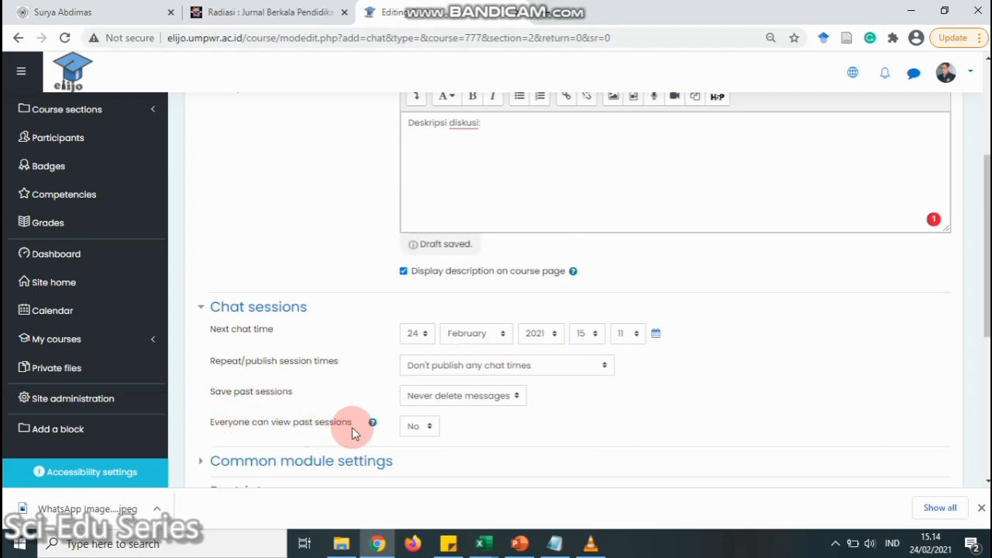
click(431, 432)
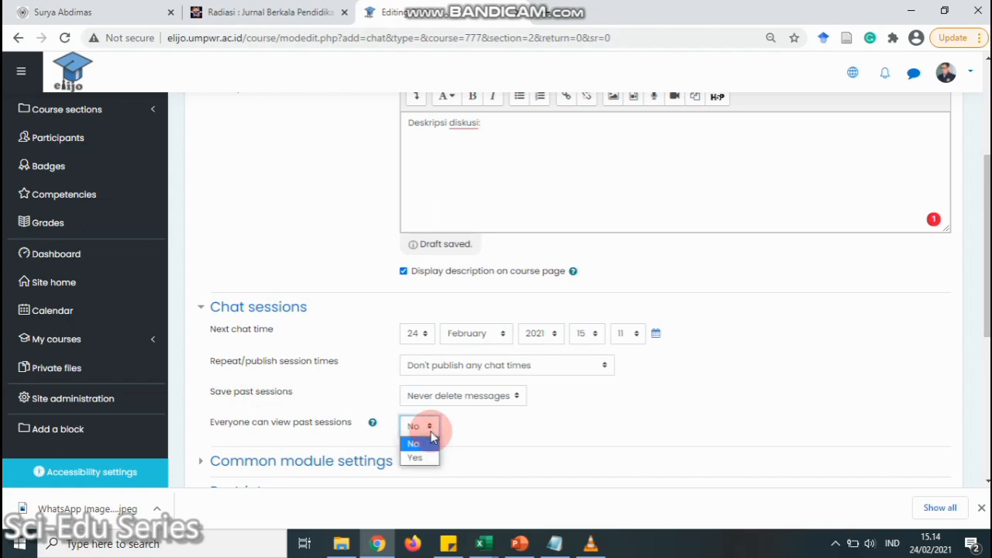
click(431, 438)
scroll(401, 306, down, 2)
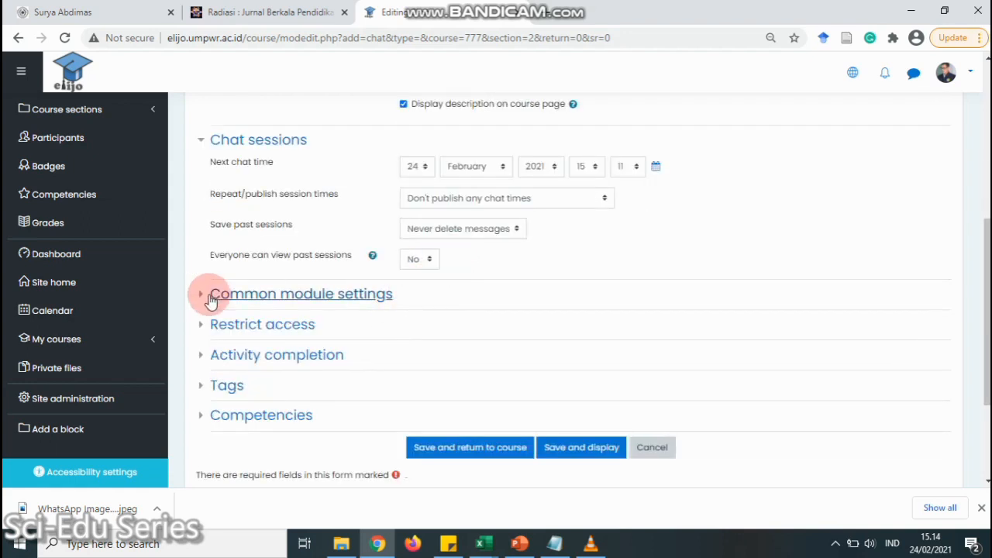
click(458, 450)
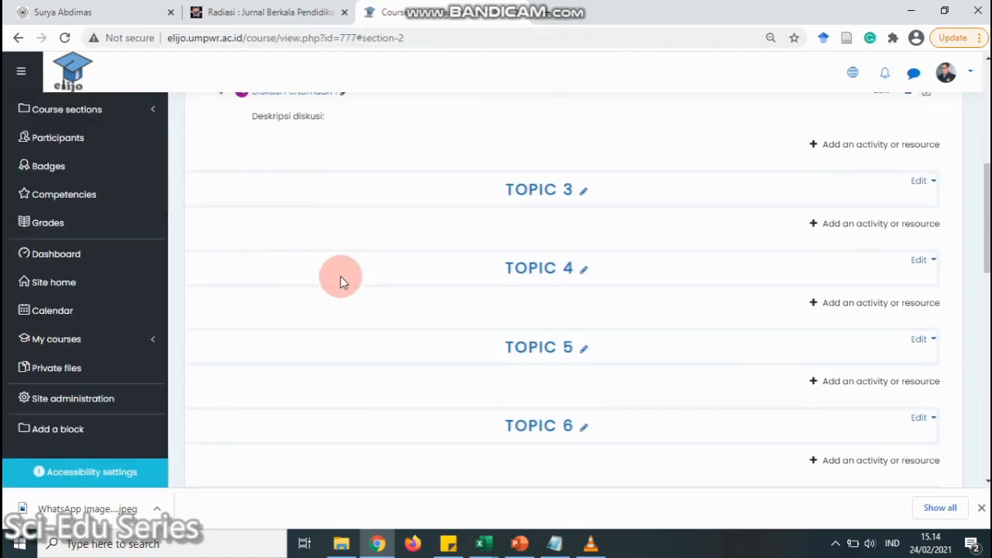
scroll(341, 277, up, 1)
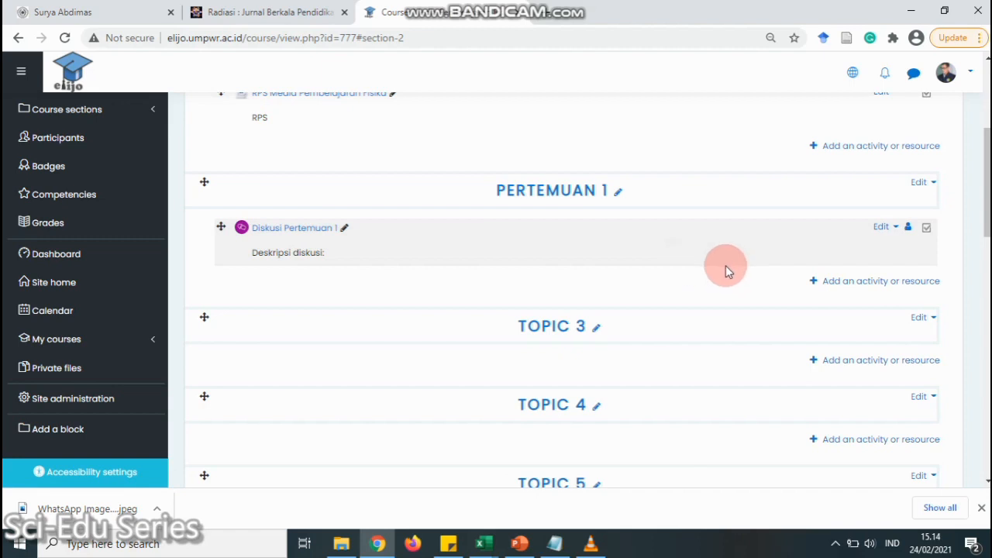
Add a Forum activity to the Pertemuan 1 section
click(872, 283)
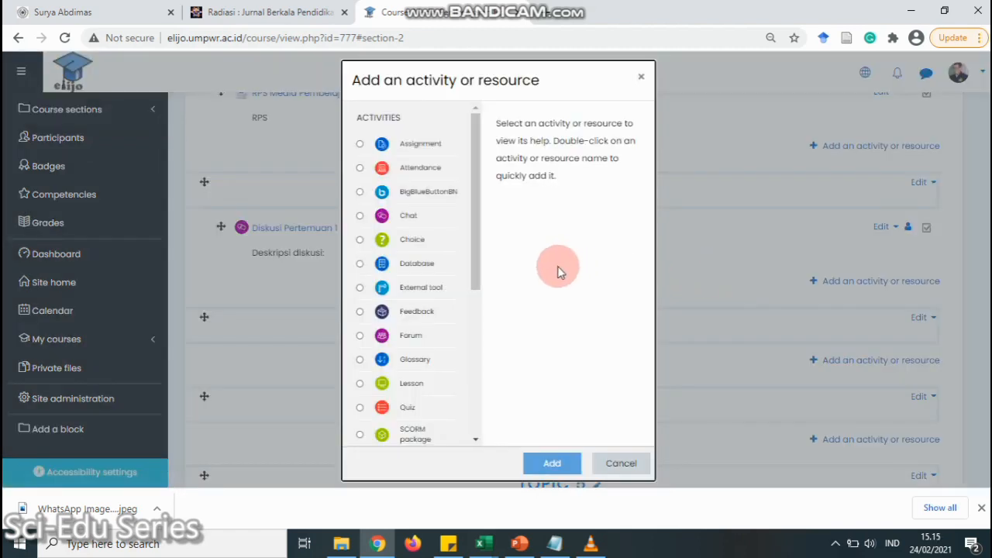
click(361, 337)
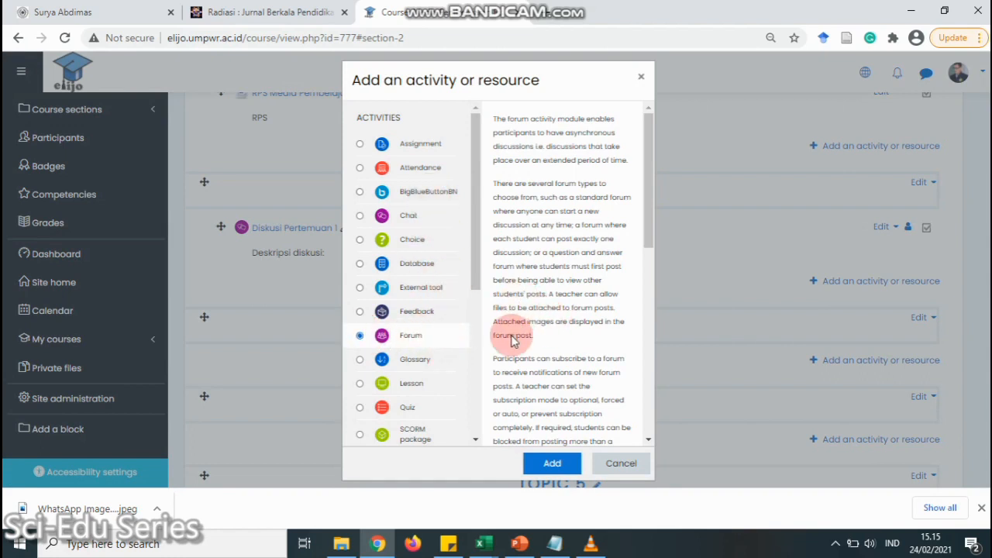
click(548, 465)
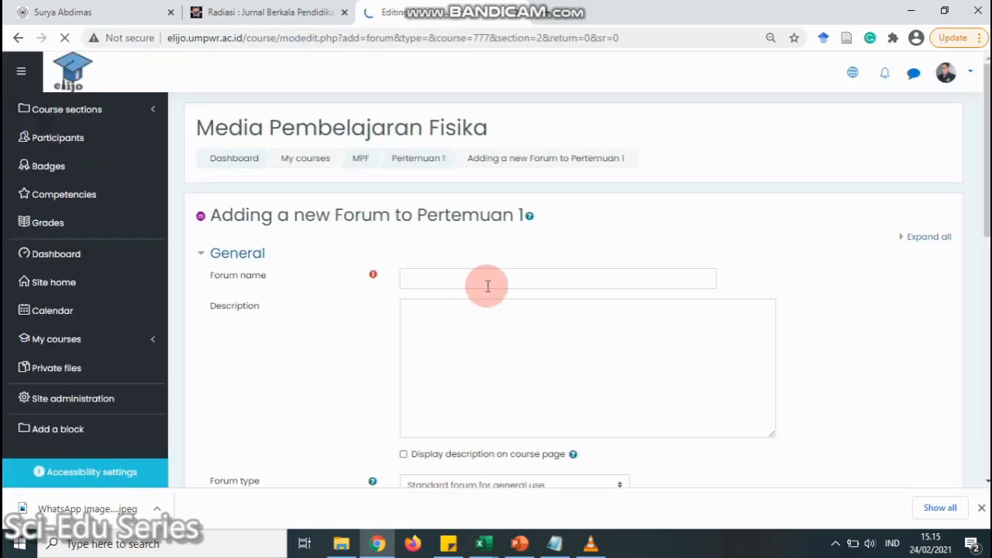
Name the forum 'Diskusi Forum 1', describe it 'Diskusi forum 1', shown on the course page
click(499, 278)
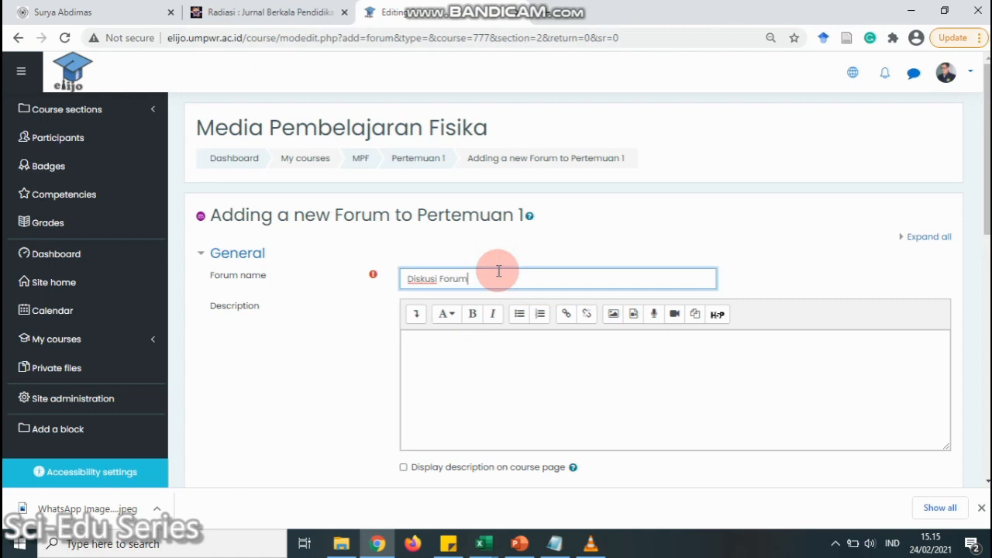
click(504, 366)
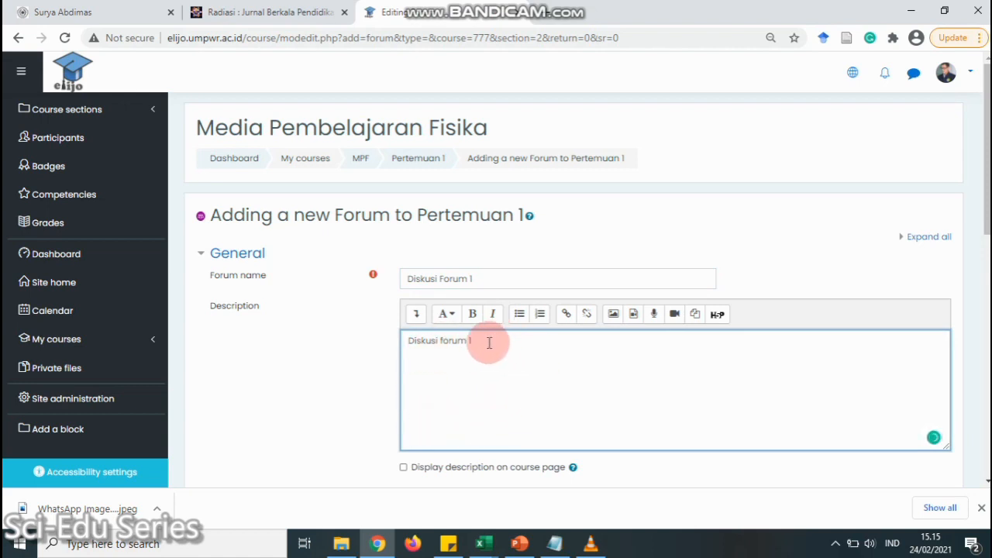
scroll(446, 386, down, 1)
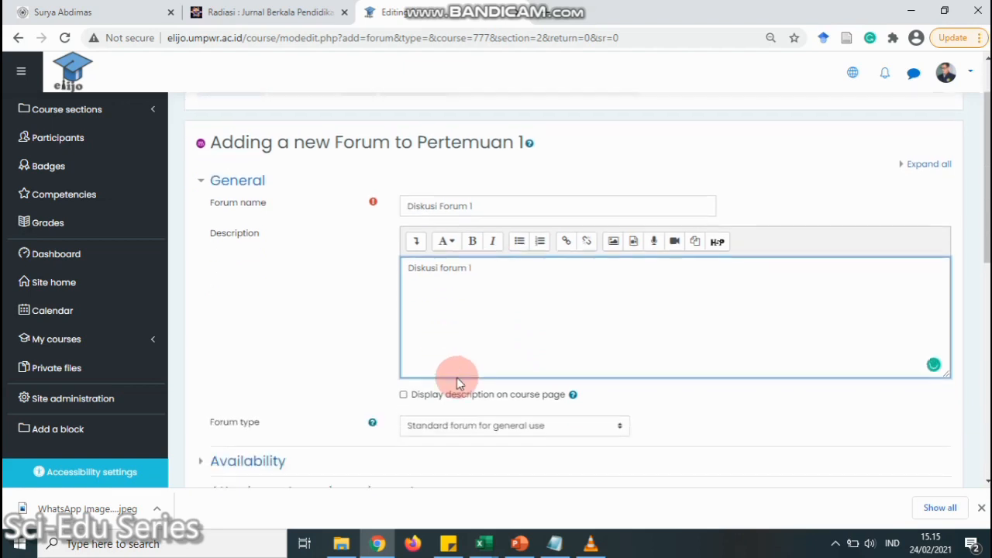
click(404, 395)
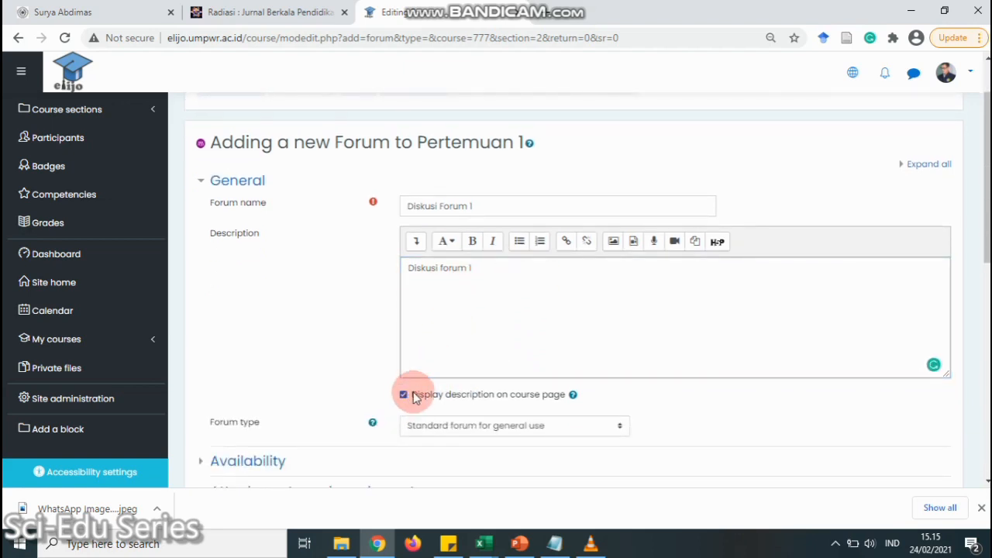
scroll(504, 376, down, 2)
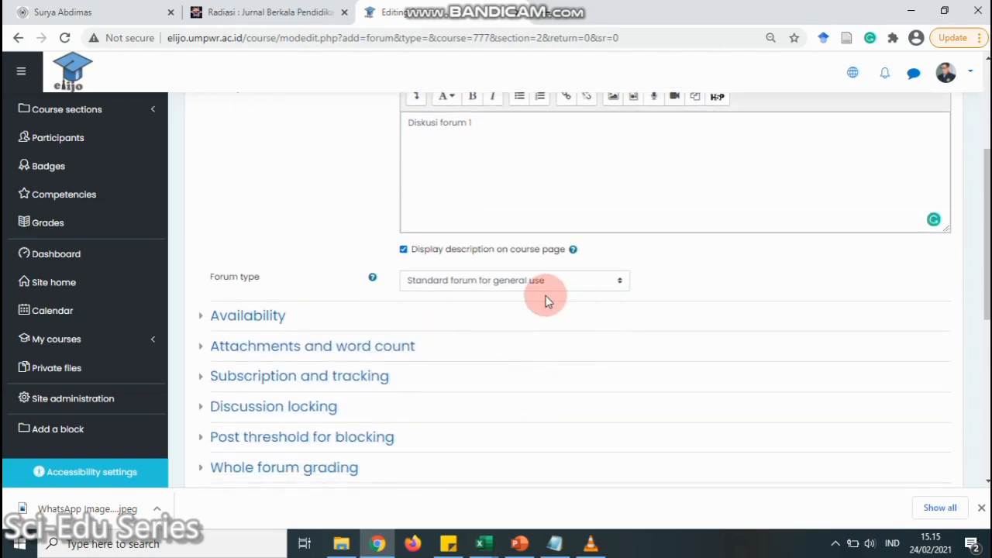
Keep the standard general-use forum type with due and cut-off dates disabled
click(493, 285)
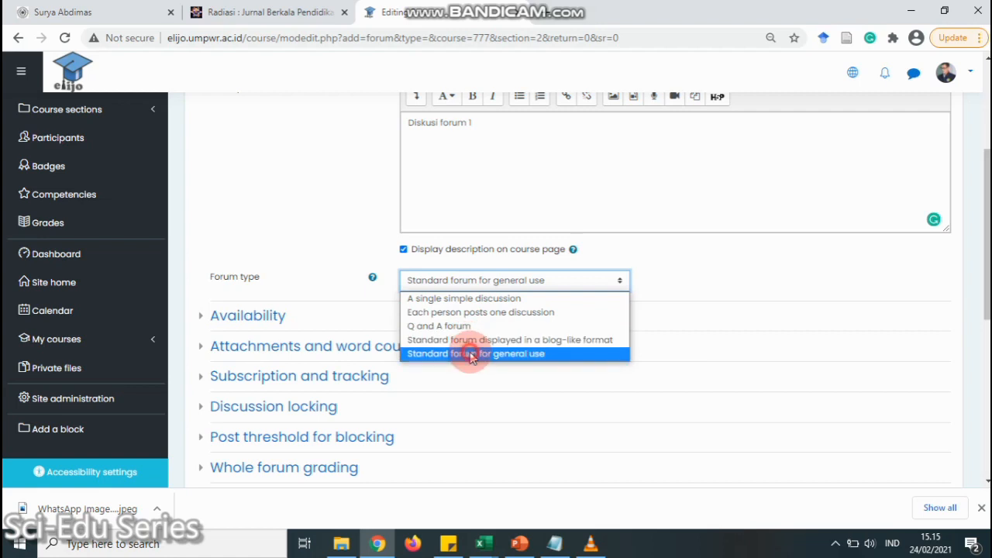
click(471, 357)
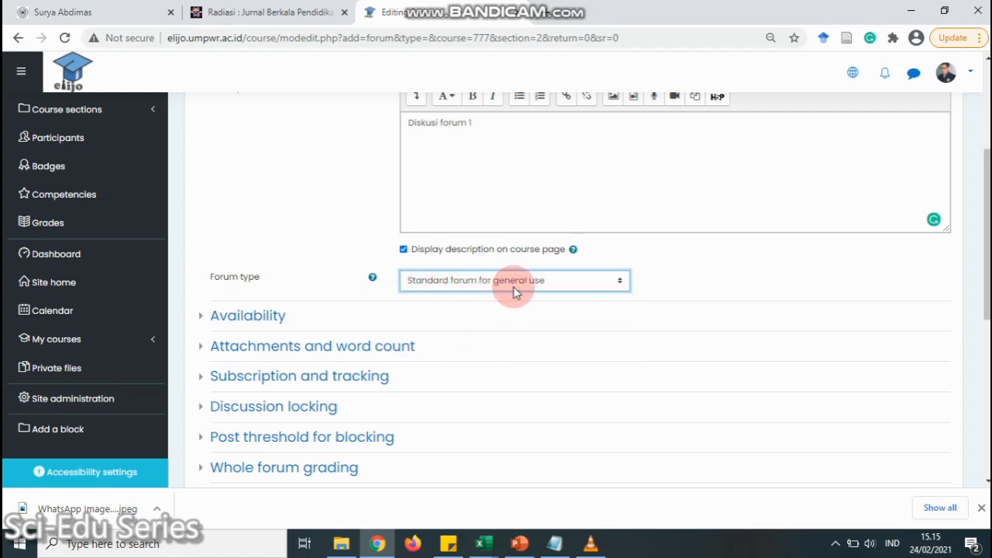
click(196, 317)
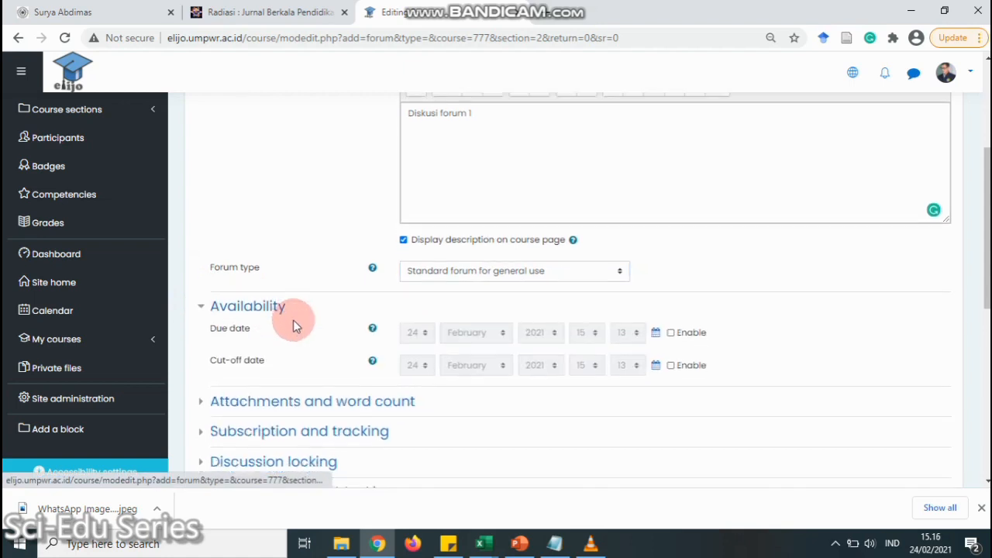
scroll(293, 326, down, 2)
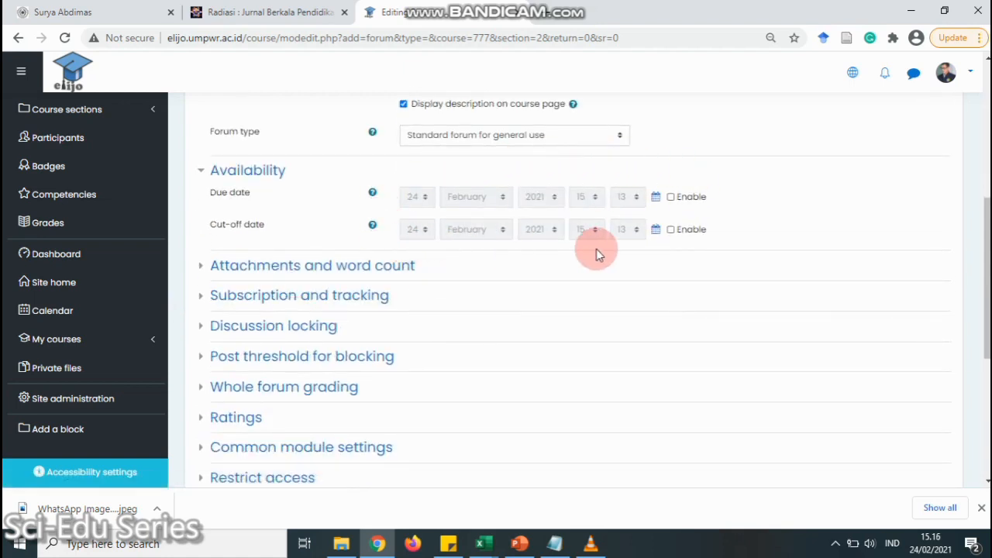
click(670, 197)
click(670, 229)
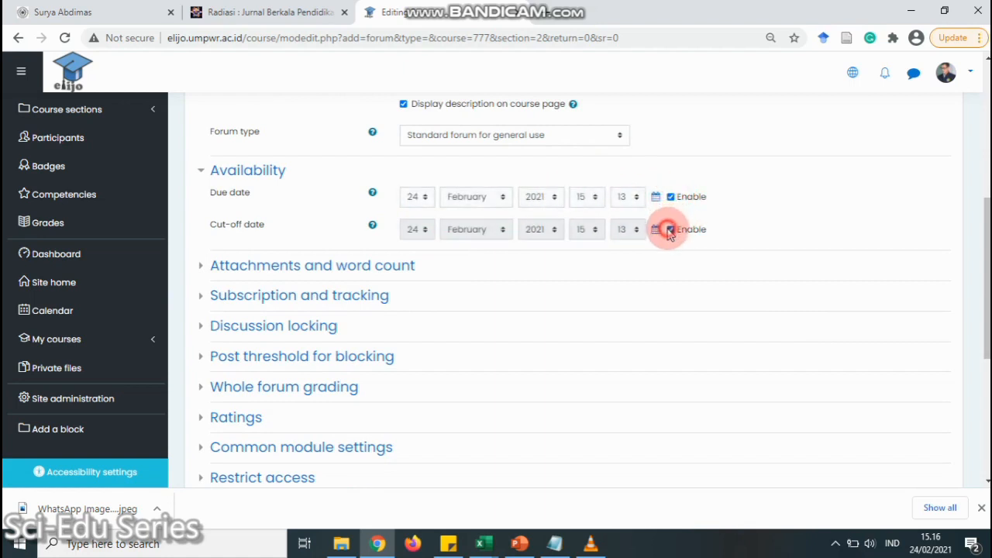
click(671, 197)
click(670, 229)
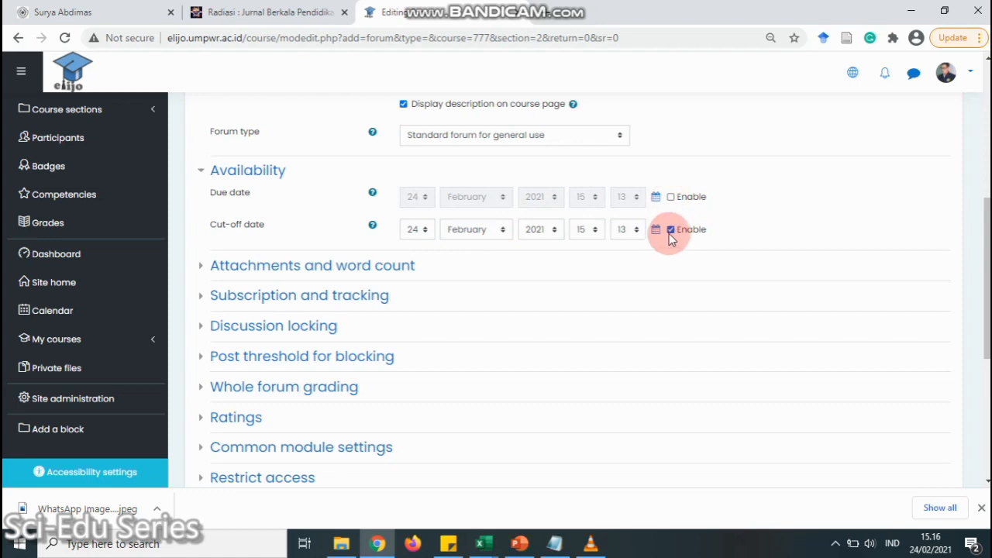
Review the attachment, word count and discussion locking options, then save the forum
click(201, 266)
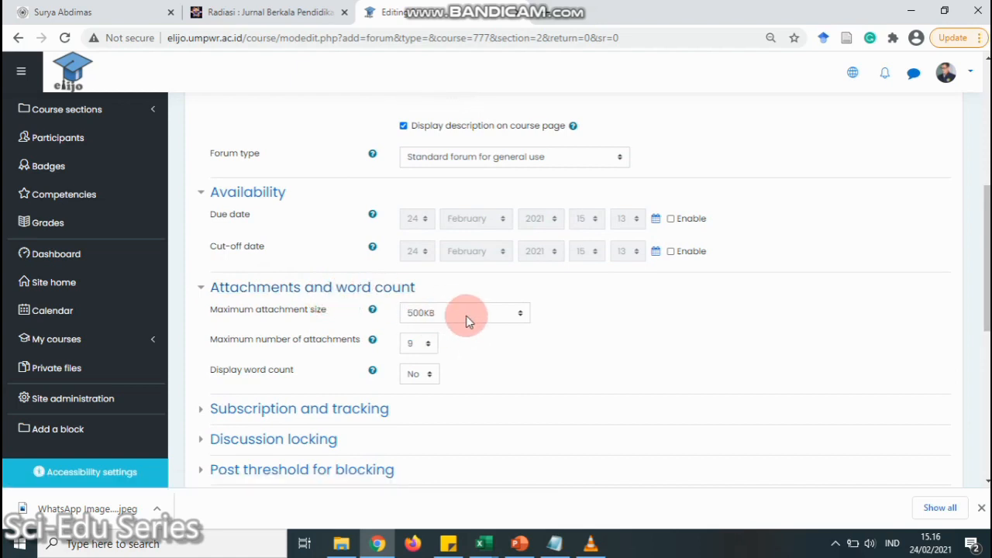
scroll(459, 320, down, 2)
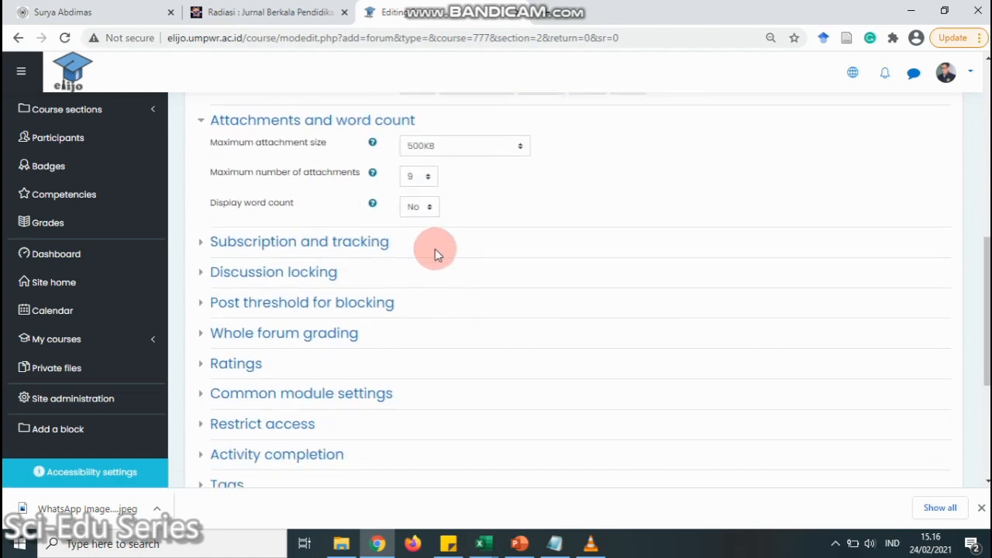
click(203, 273)
scroll(372, 237, down, 2)
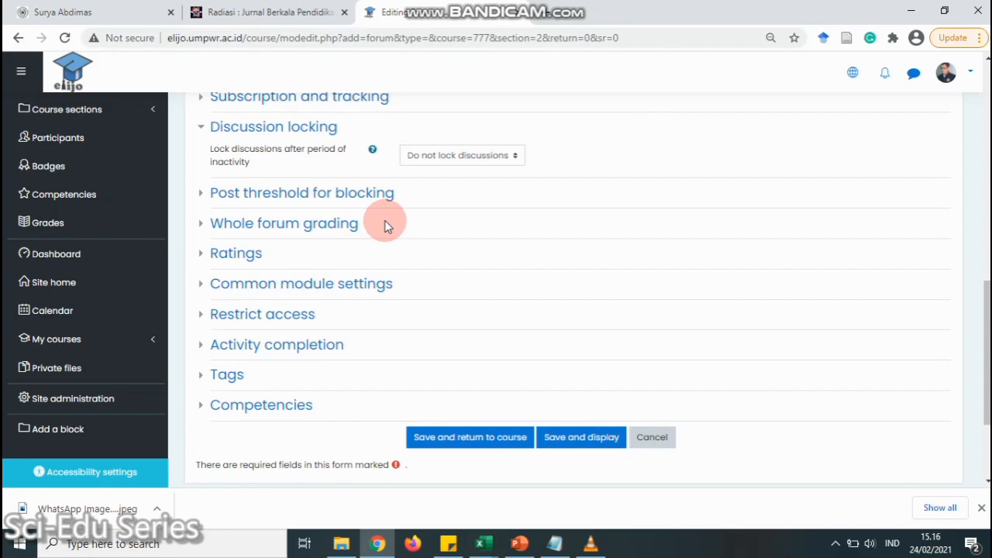
click(457, 440)
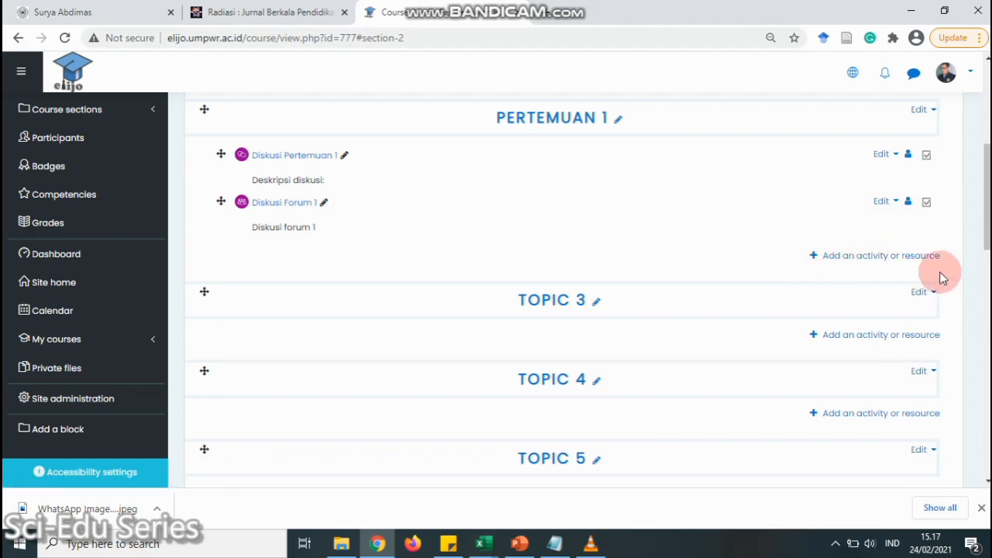
Add a Quiz activity to the Pertemuan 1 section
click(879, 257)
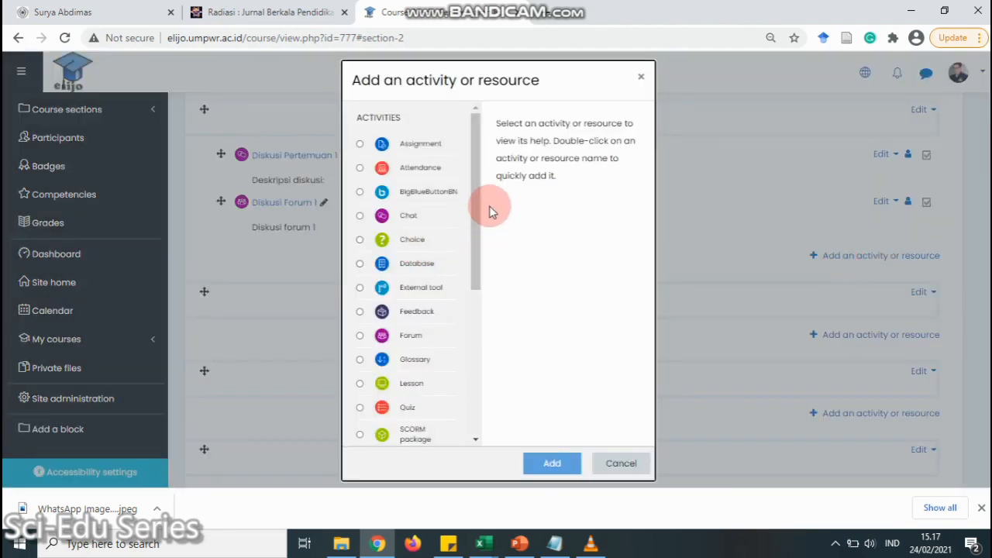
scroll(481, 195, down, 2)
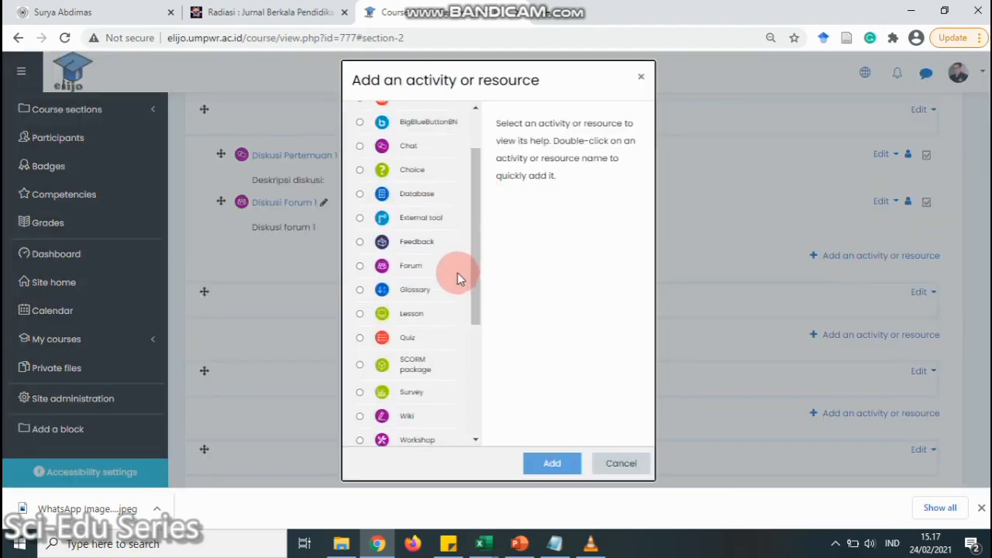
click(405, 338)
click(565, 462)
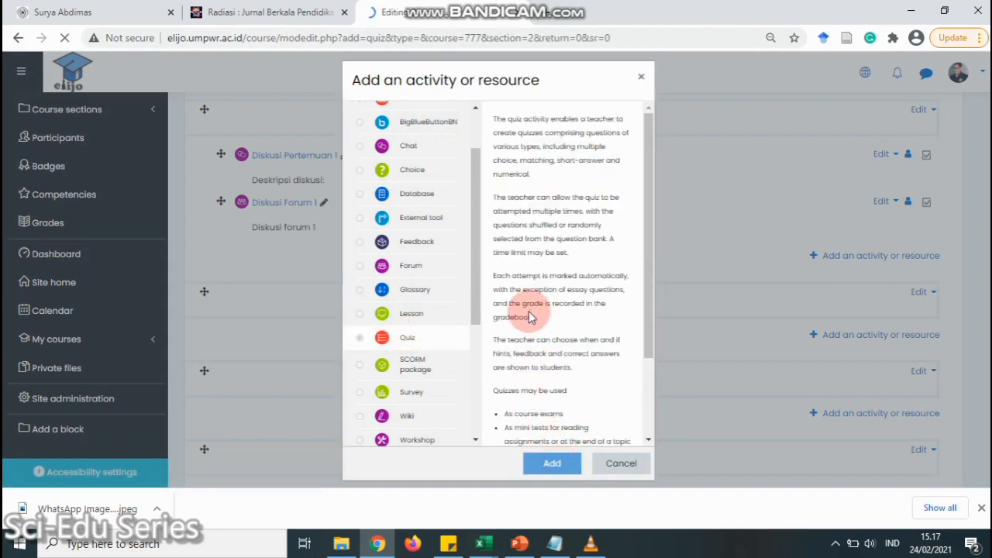
scroll(516, 299, down, 3)
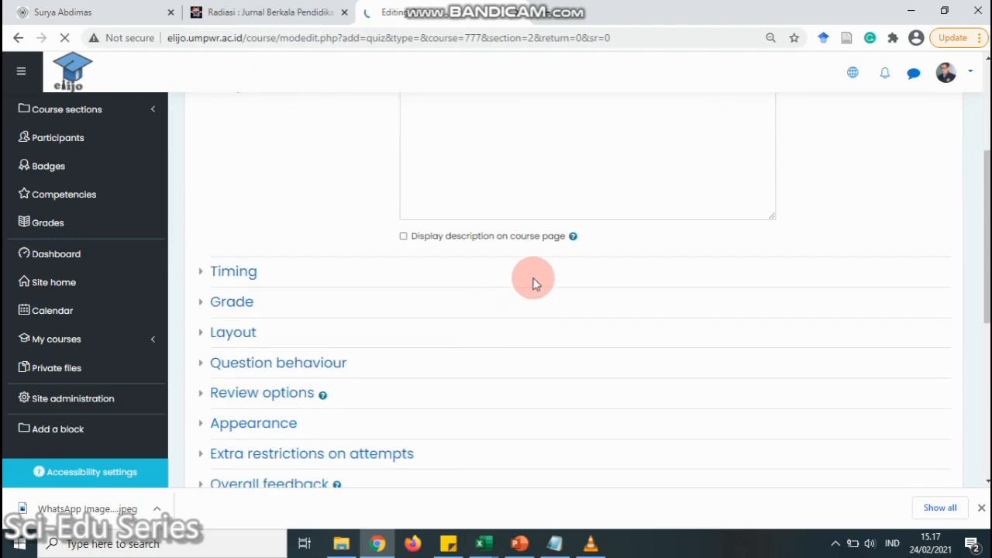
scroll(544, 272, up, 4)
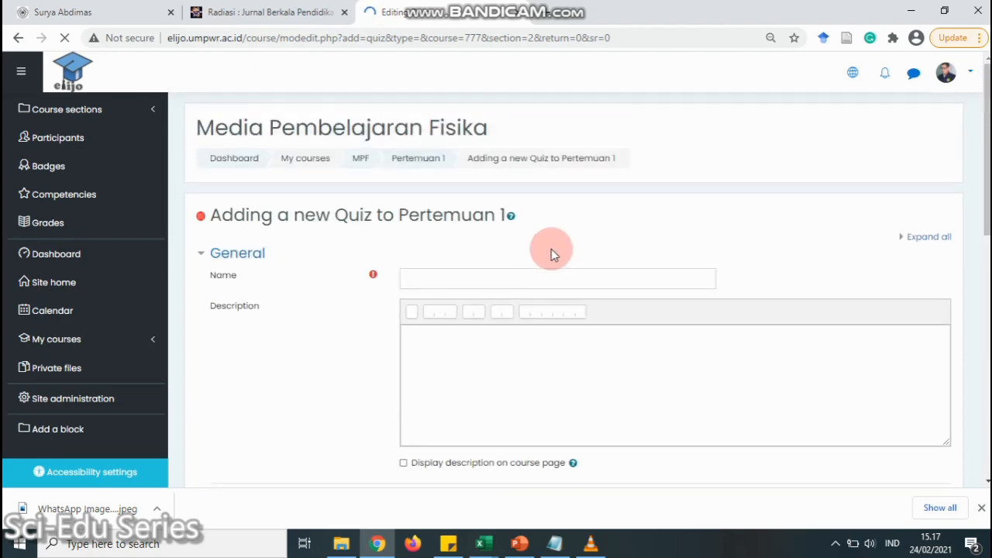
Name the quiz 'Kuis Pertemuan 1' with description 'Deskripsi' shown on the course page
click(437, 279)
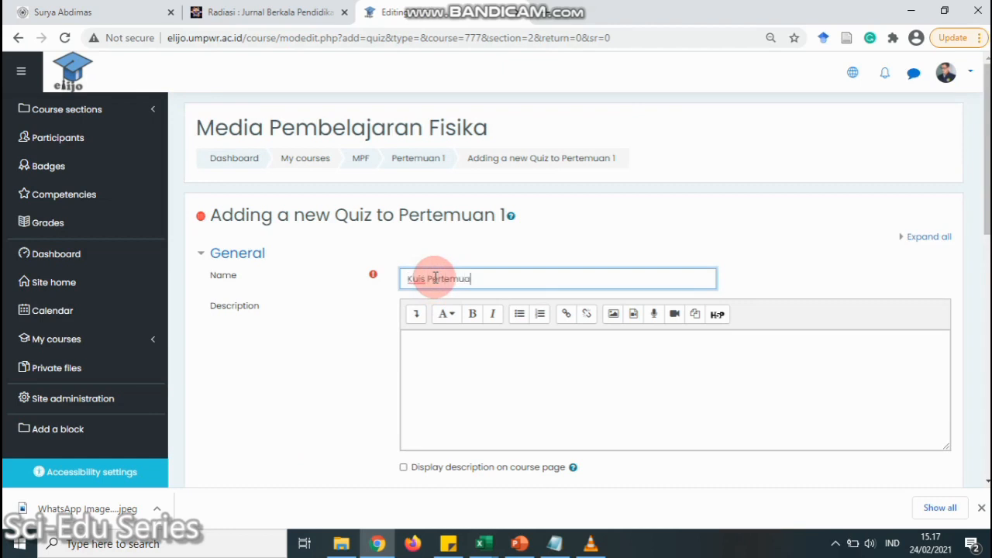
click(518, 356)
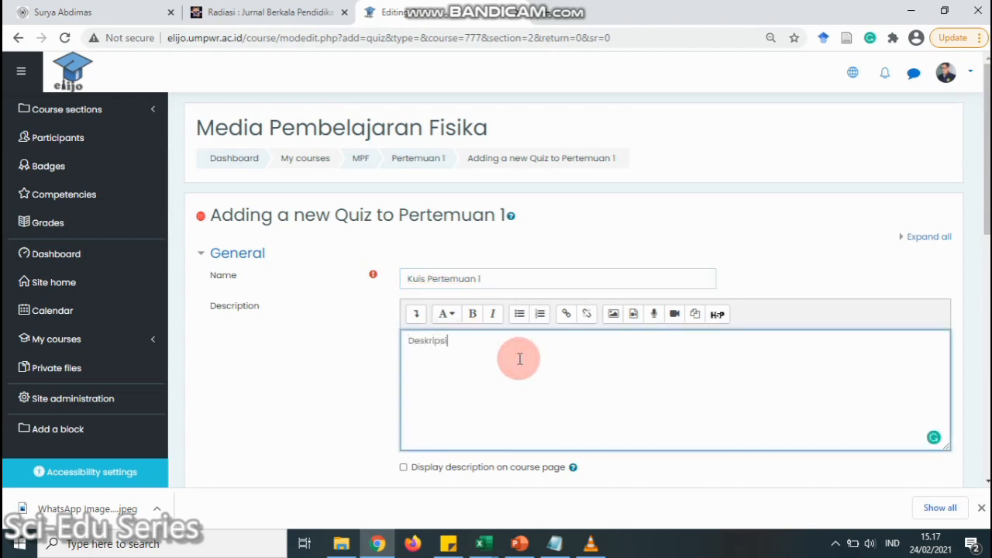
scroll(516, 357, down, 3)
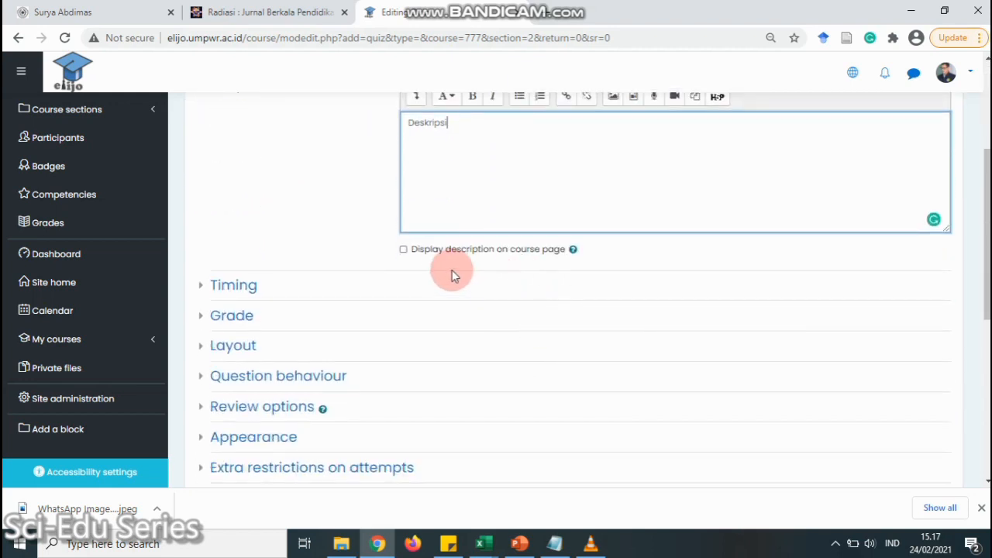
click(444, 249)
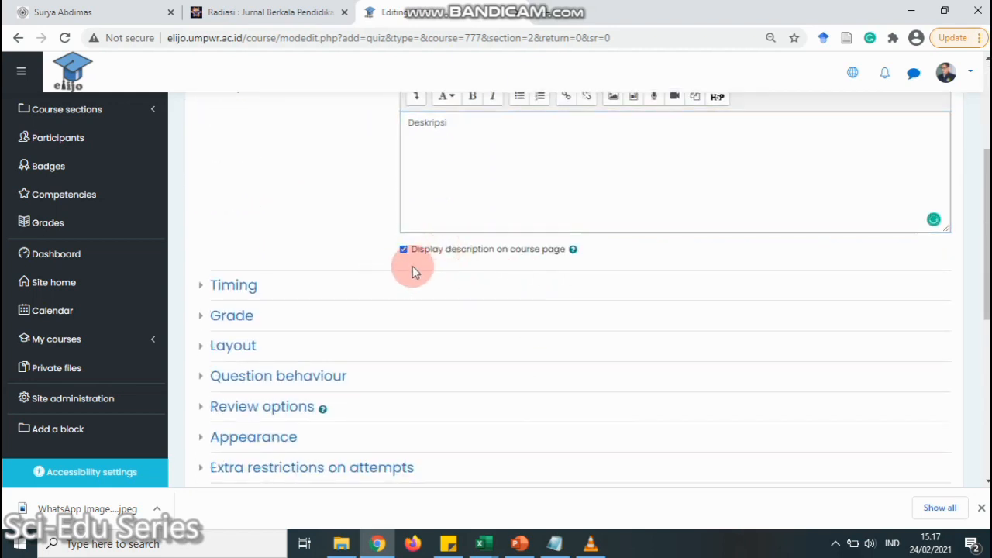
click(200, 288)
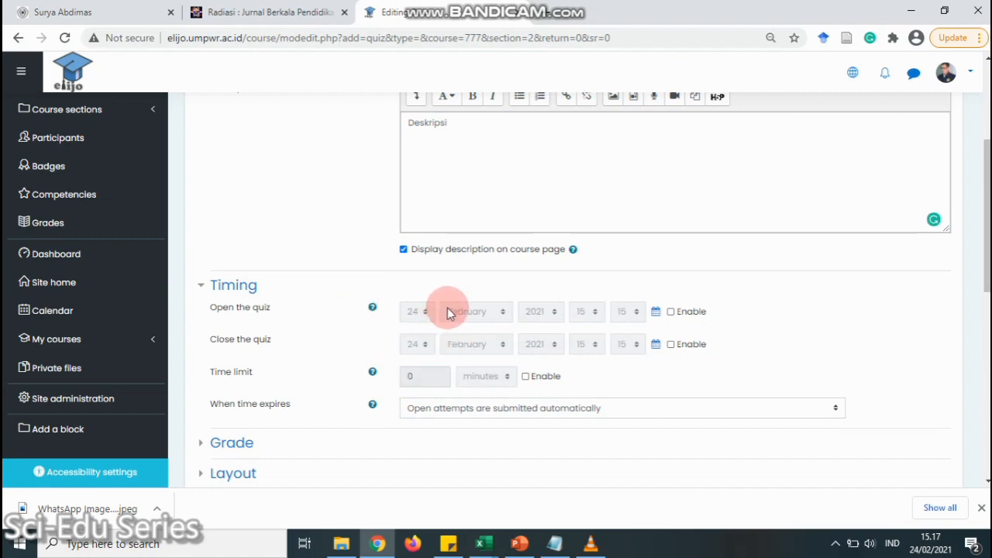
Leave the quiz opening date, closing date and time limit all disabled
click(670, 312)
click(671, 345)
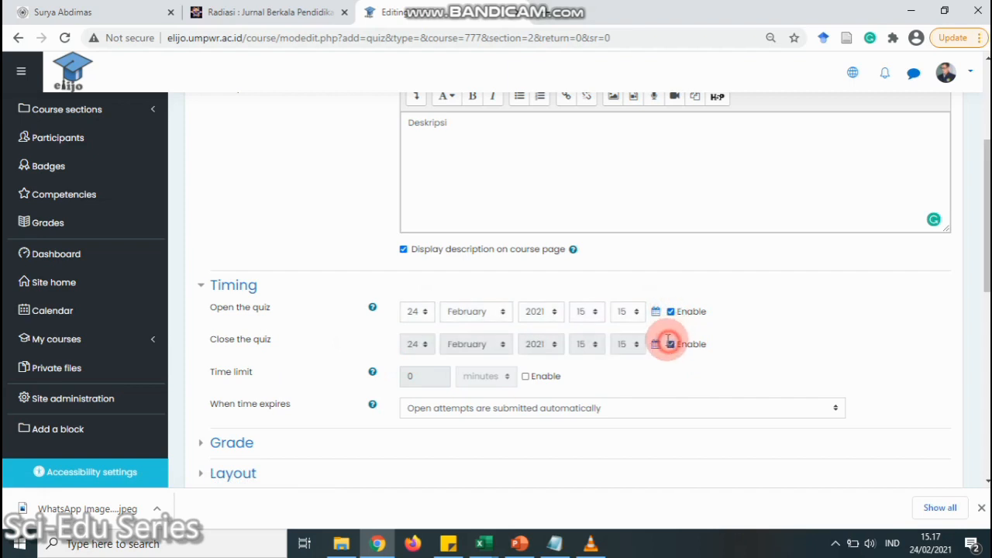
click(669, 313)
click(668, 346)
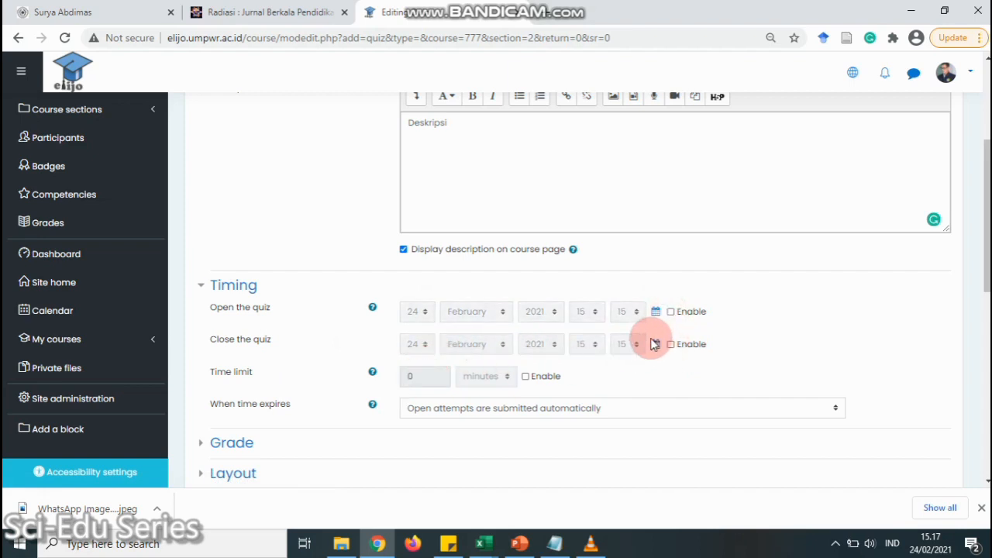
click(669, 312)
click(671, 345)
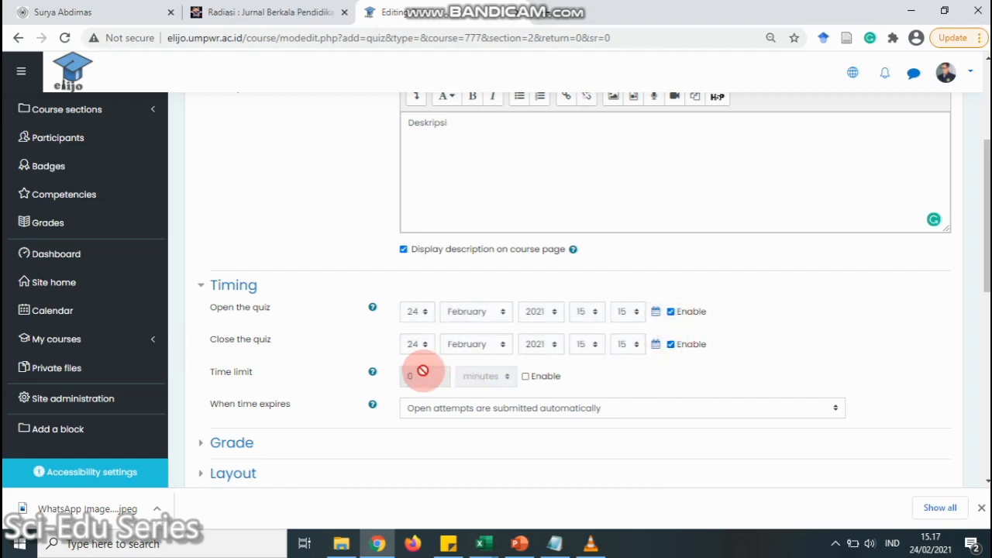
click(526, 377)
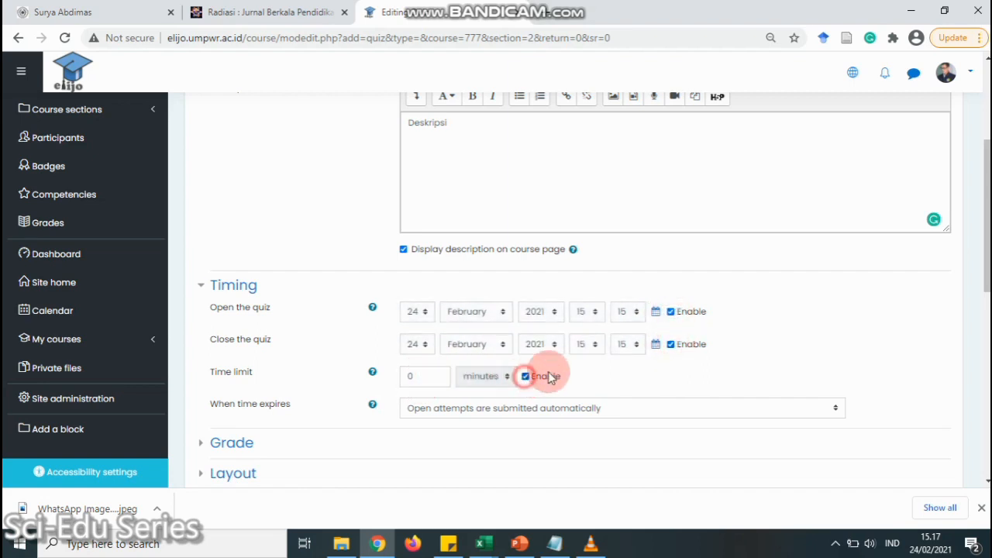
click(411, 376)
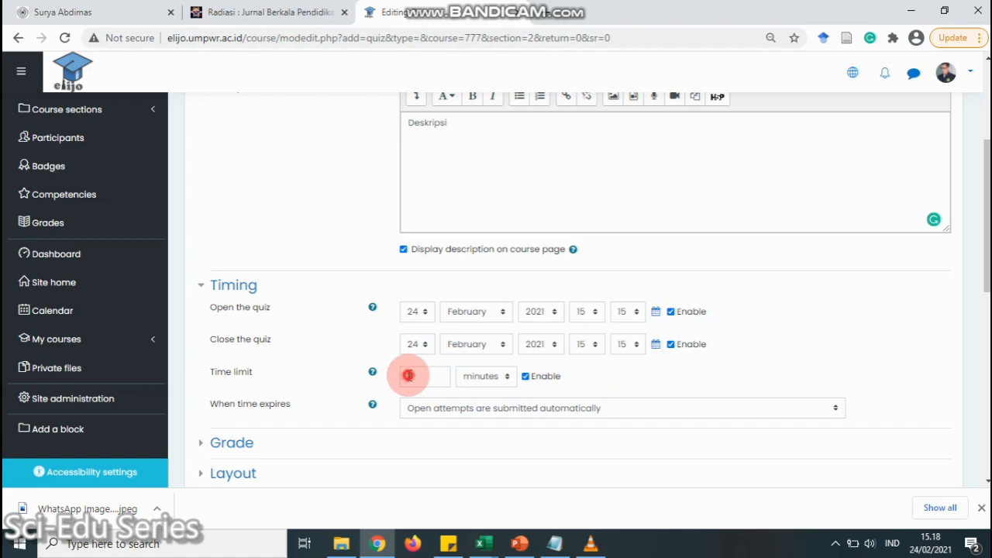
click(413, 376)
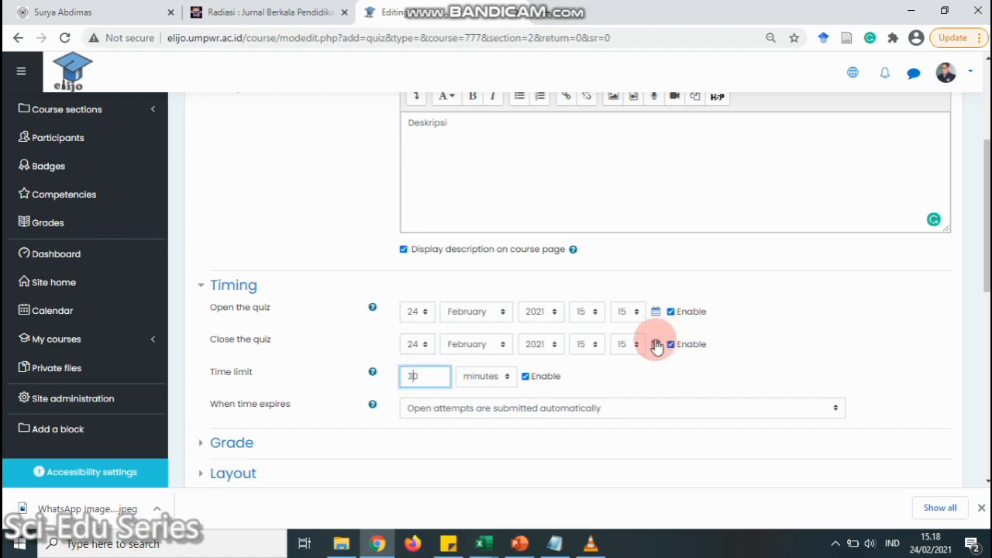
click(672, 311)
click(671, 344)
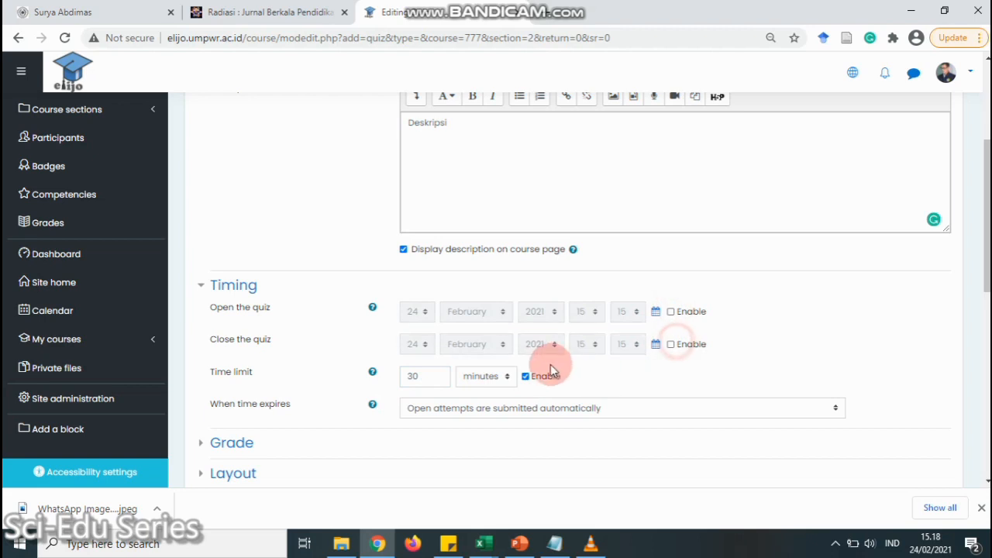
click(526, 376)
scroll(532, 365, down, 2)
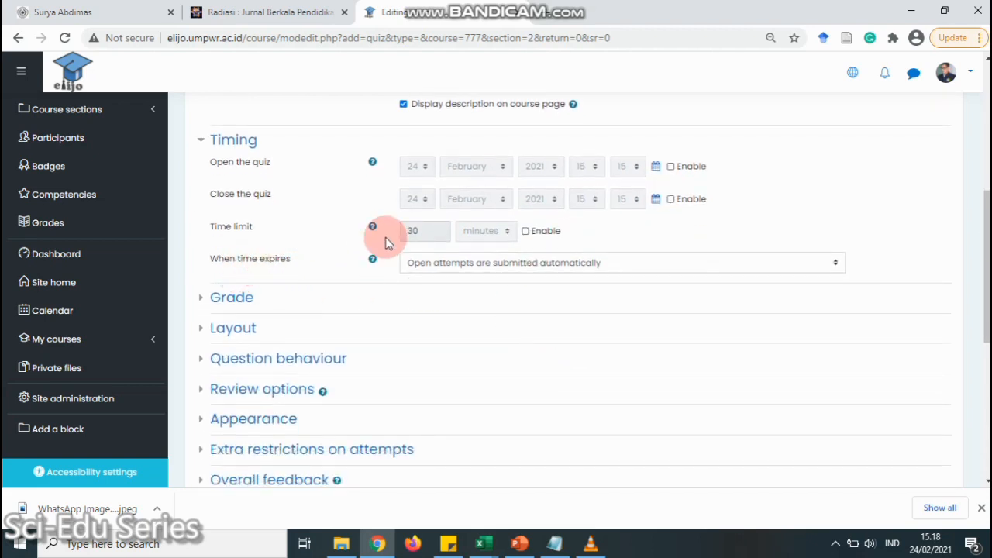
Keep automatic submission when time expires and set the grade to pass to 10
click(580, 265)
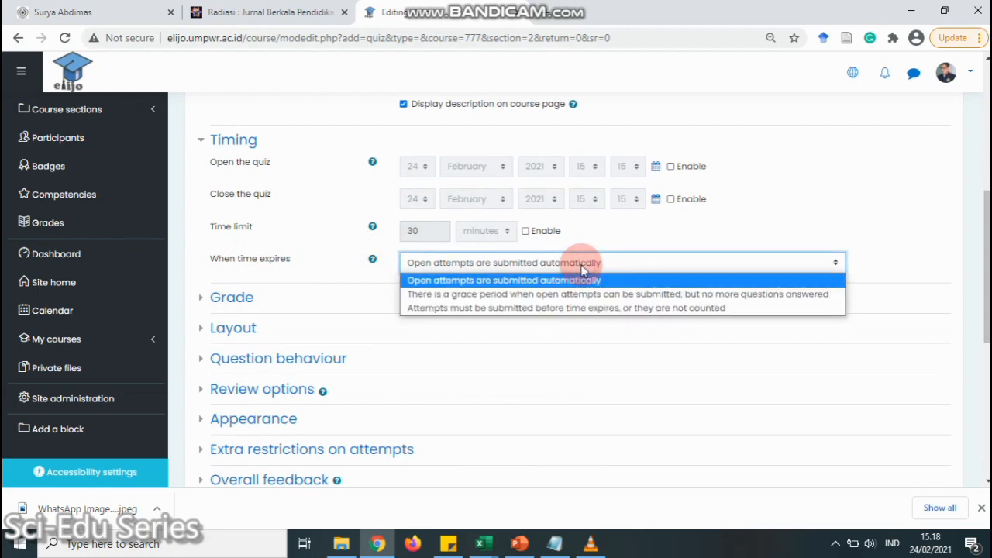
click(580, 267)
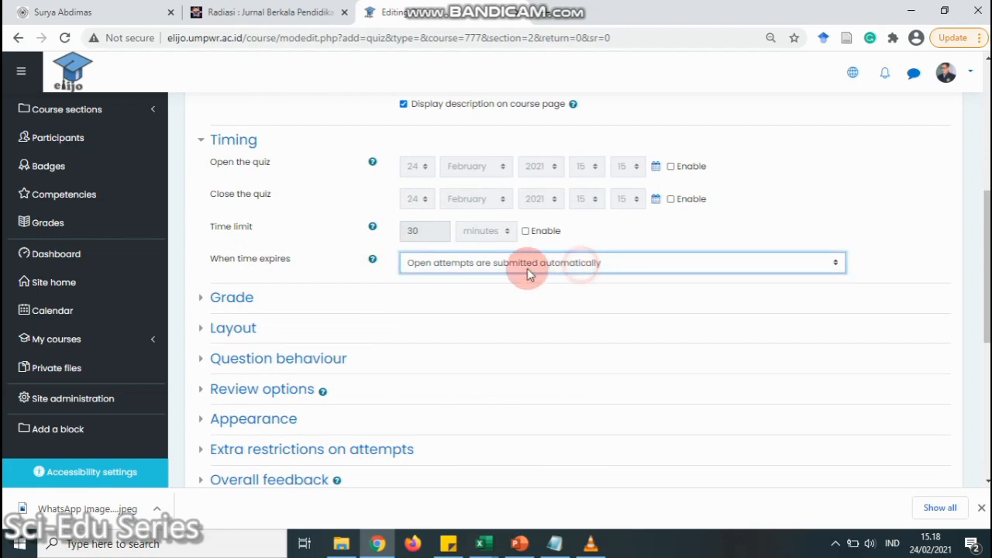
click(203, 299)
scroll(414, 326, down, 1)
click(452, 280)
text(10)
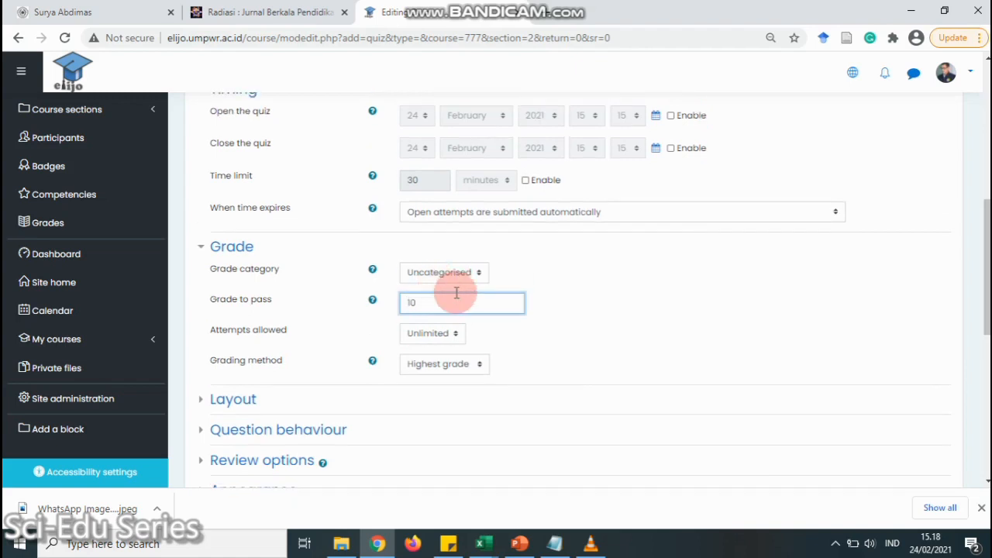
Keep the quiz layout at a new page for every question
scroll(522, 308, down, 2)
click(207, 255)
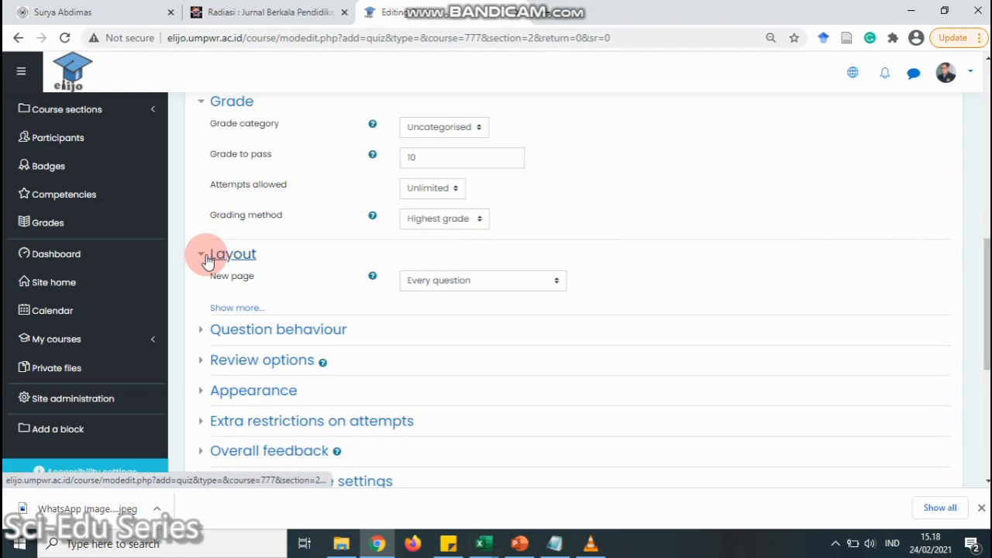
click(452, 289)
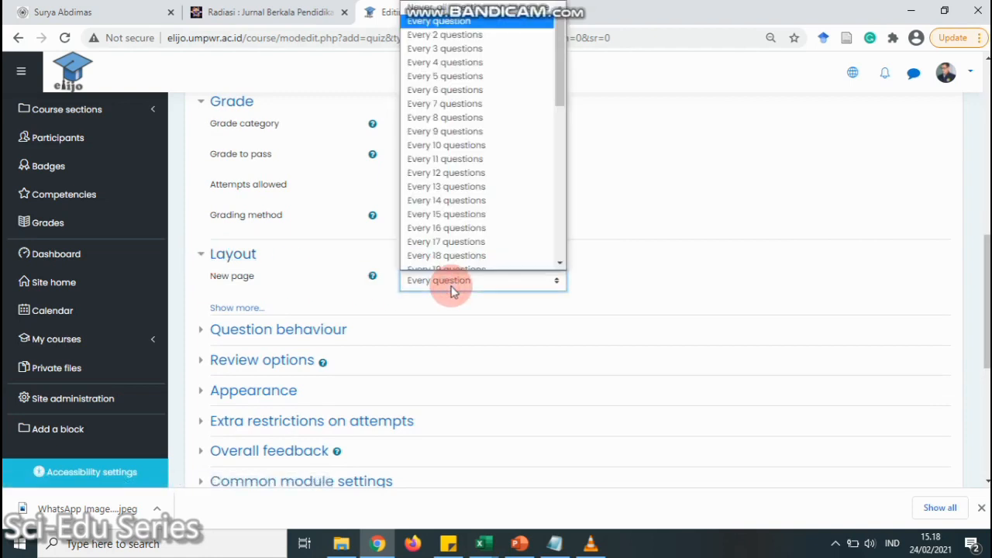
click(452, 288)
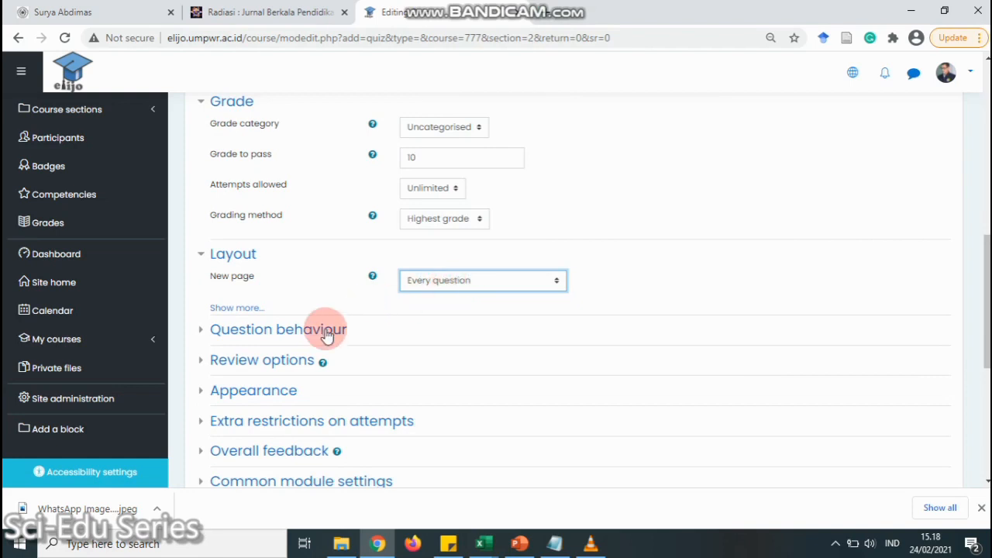
Leave the Appearance options unchanged and save the quiz, returning to the course
scroll(192, 337, down, 1)
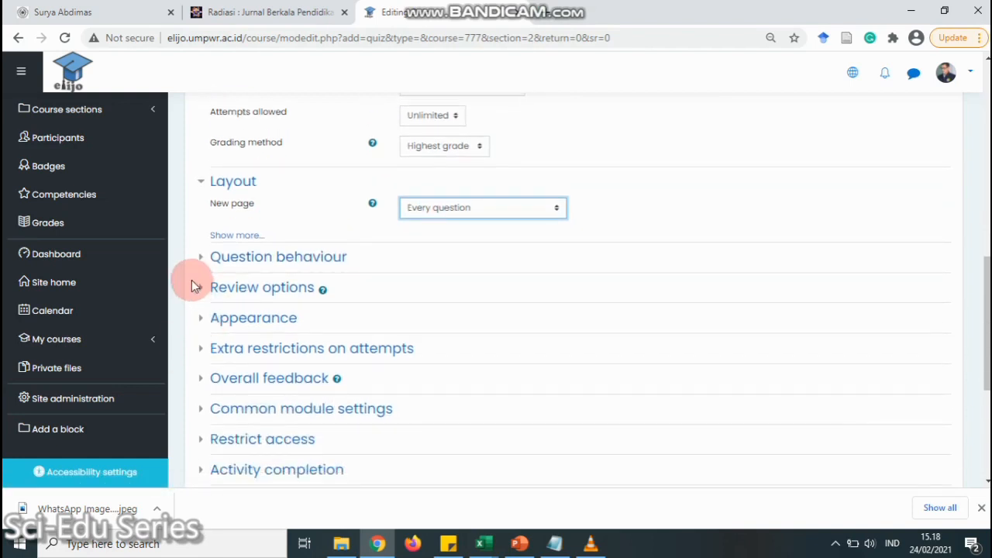
click(204, 322)
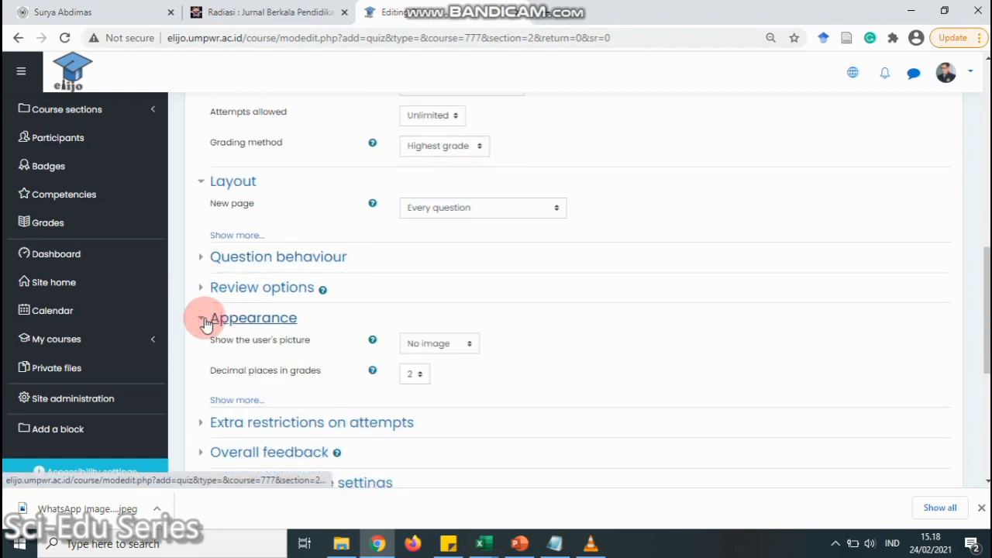
click(204, 321)
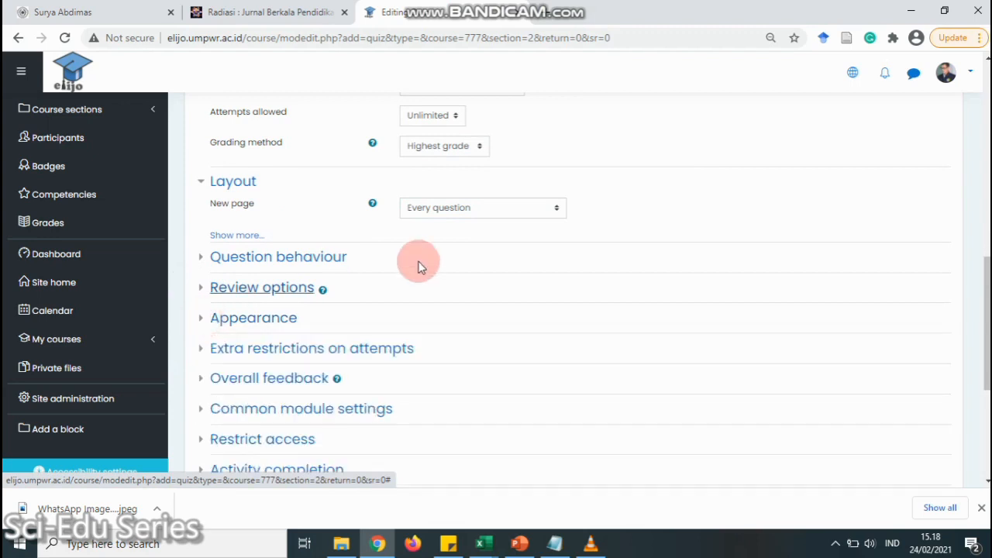
scroll(512, 287, down, 4)
click(474, 298)
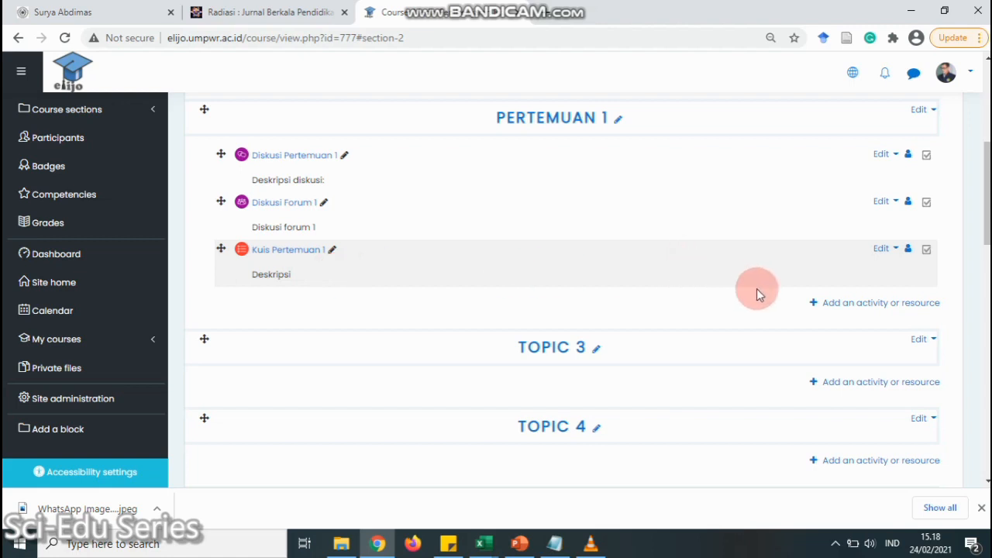
Pick BigBlueButtonBN from the activity chooser under Pertemuan 1 and add it
click(873, 309)
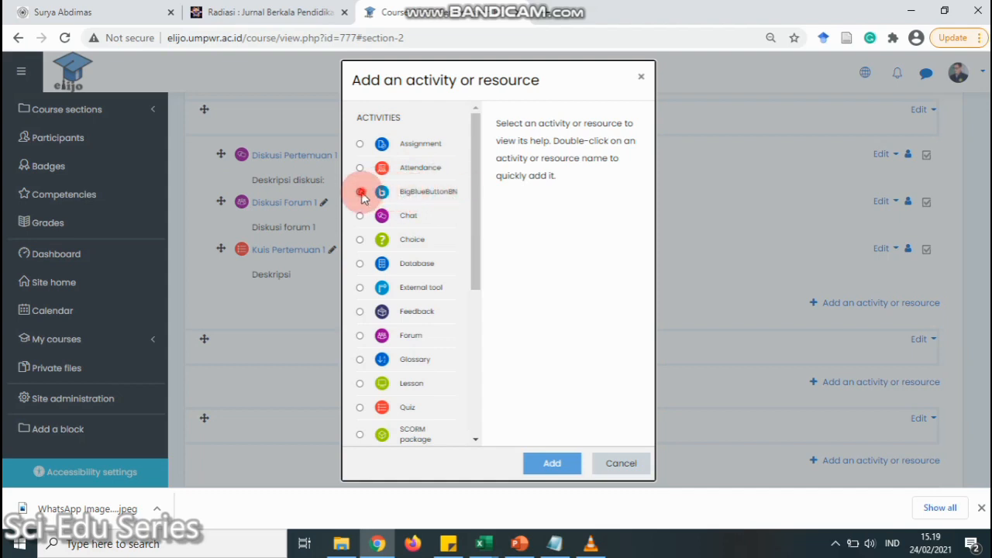
click(361, 191)
click(553, 464)
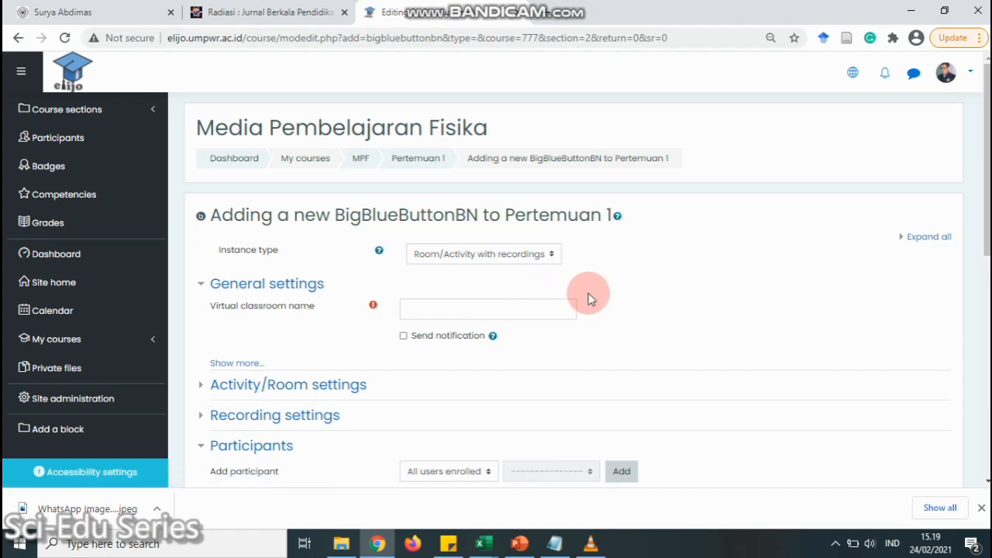
Name the virtual classroom 'Live MPF1'
scroll(589, 299, down, 1)
click(485, 232)
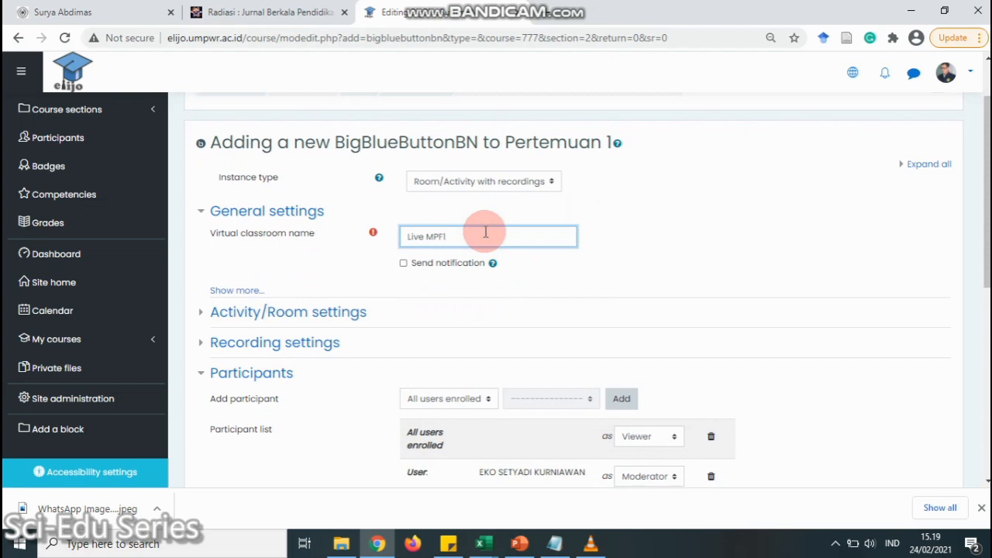
click(427, 264)
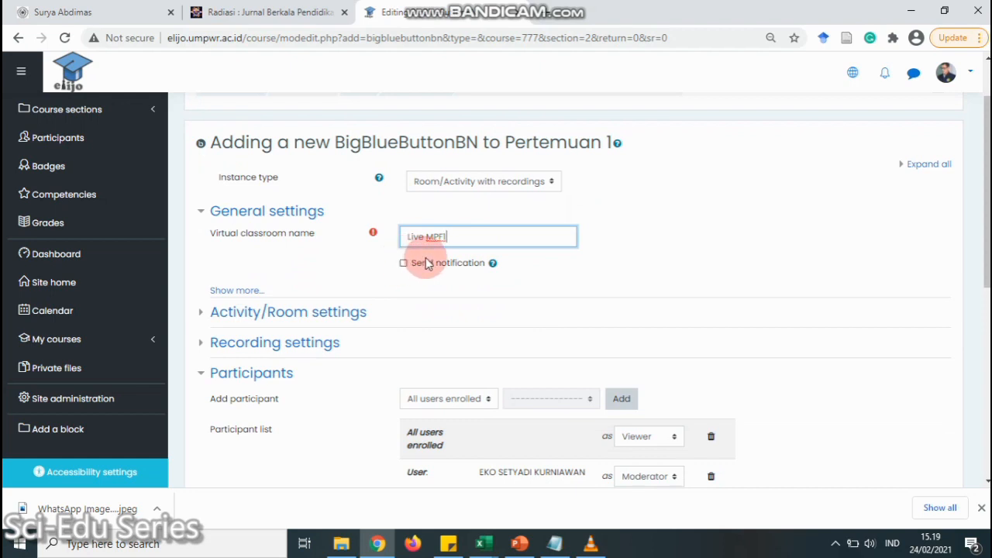
Add the description 'Deskripsi' and display it on the course page
click(247, 293)
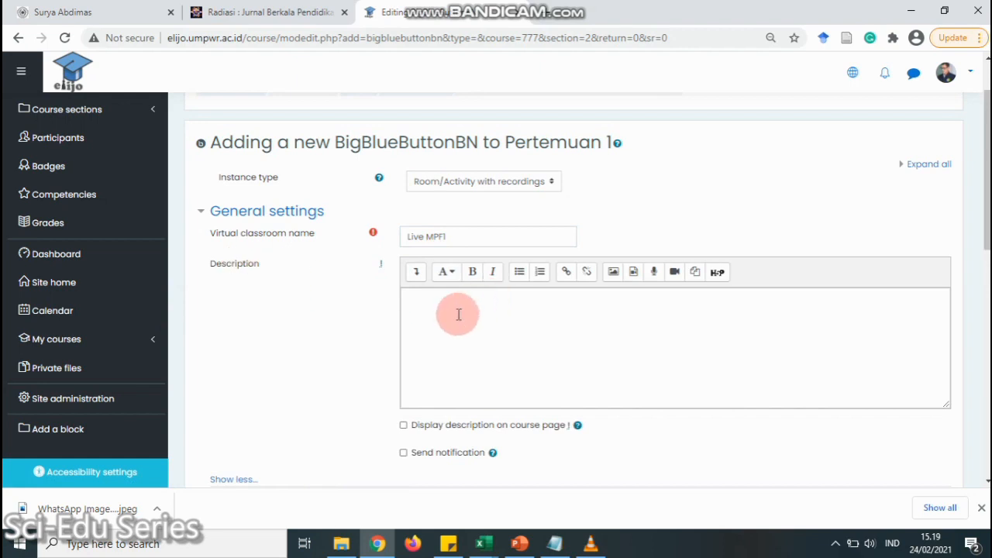
scroll(480, 303, down, 2)
click(482, 210)
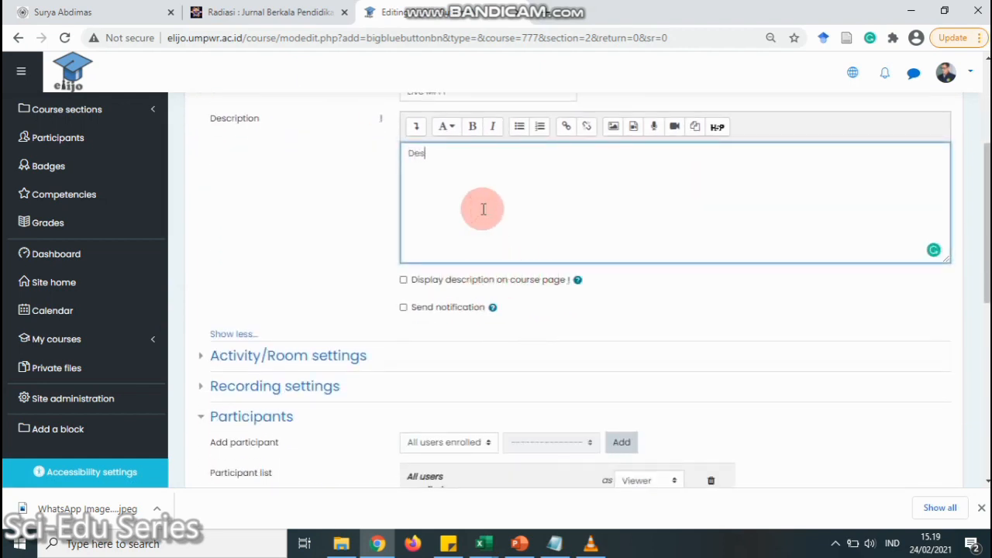
click(468, 281)
scroll(311, 262, down, 1)
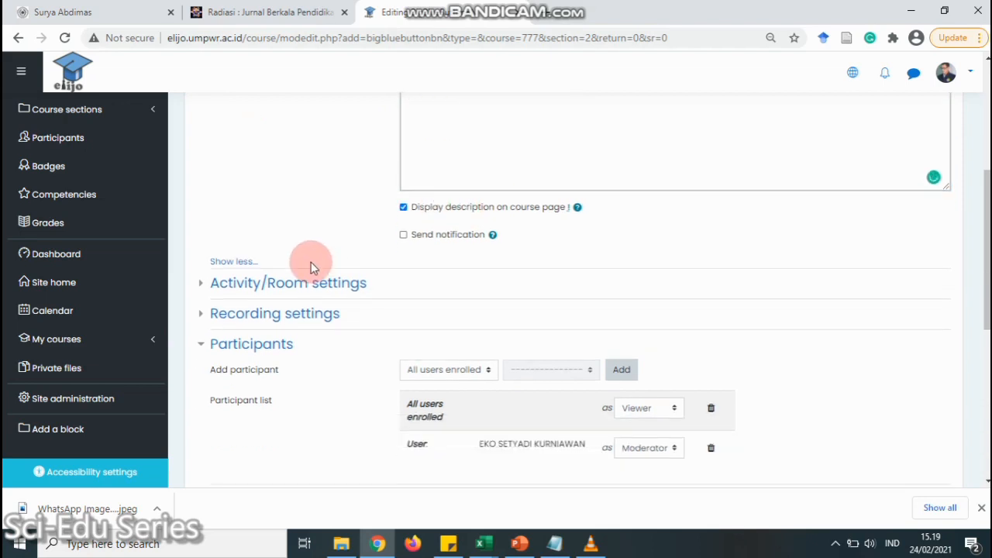
click(204, 287)
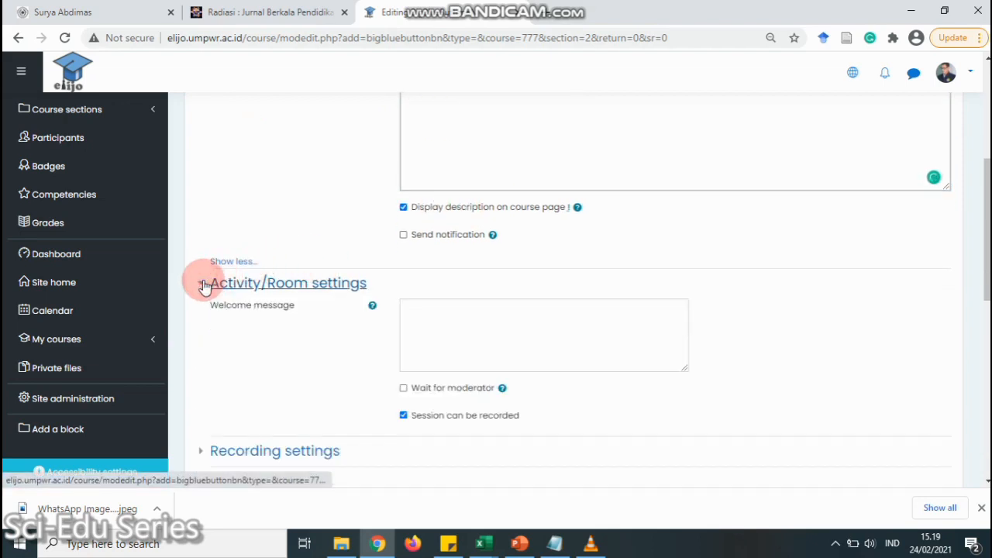
Enter the welcome message 'Selamat datang pada pembelajaran maya' and review the recording settings
scroll(394, 279, down, 1)
click(457, 244)
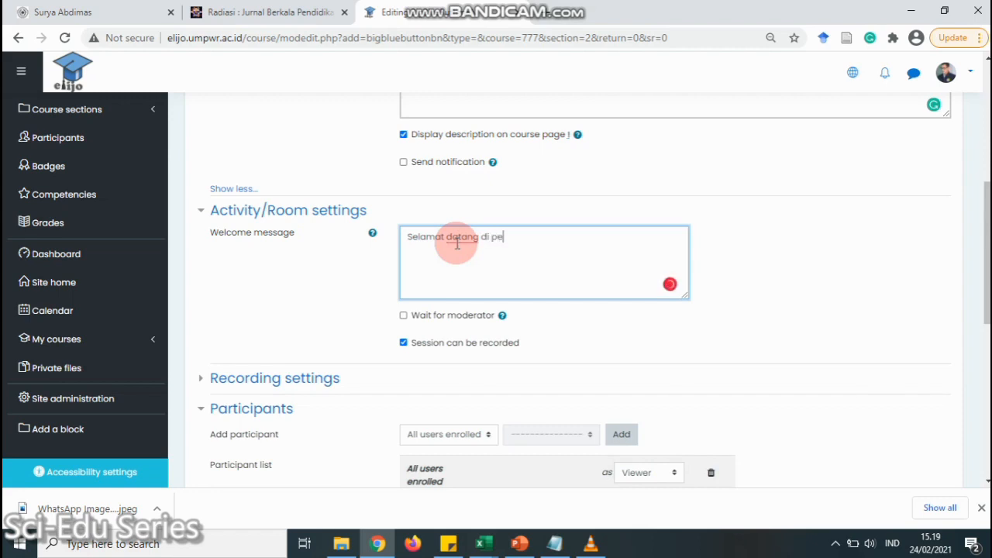
text(elajaran maya)
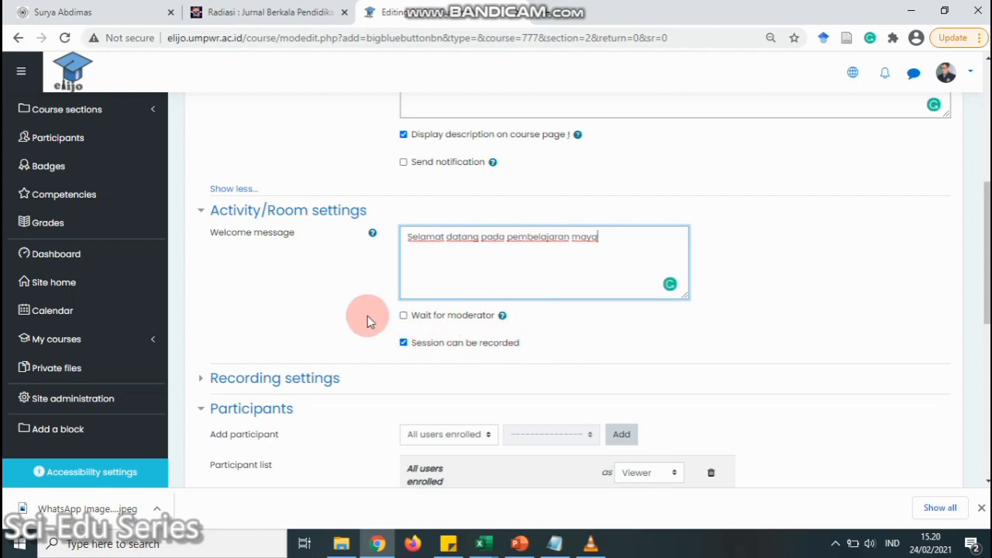
scroll(367, 316, down, 1)
click(206, 307)
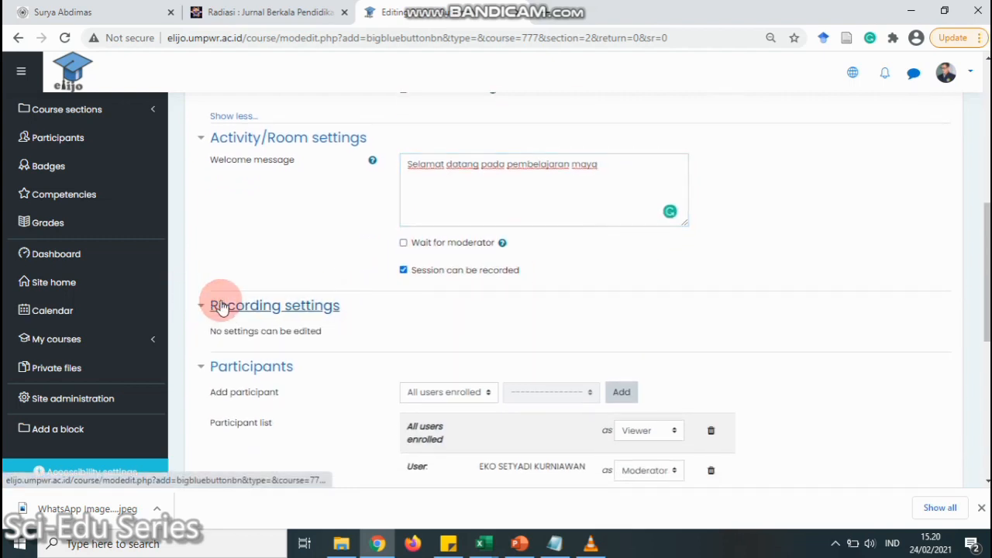
scroll(309, 202, down, 2)
scroll(390, 180, up, 1)
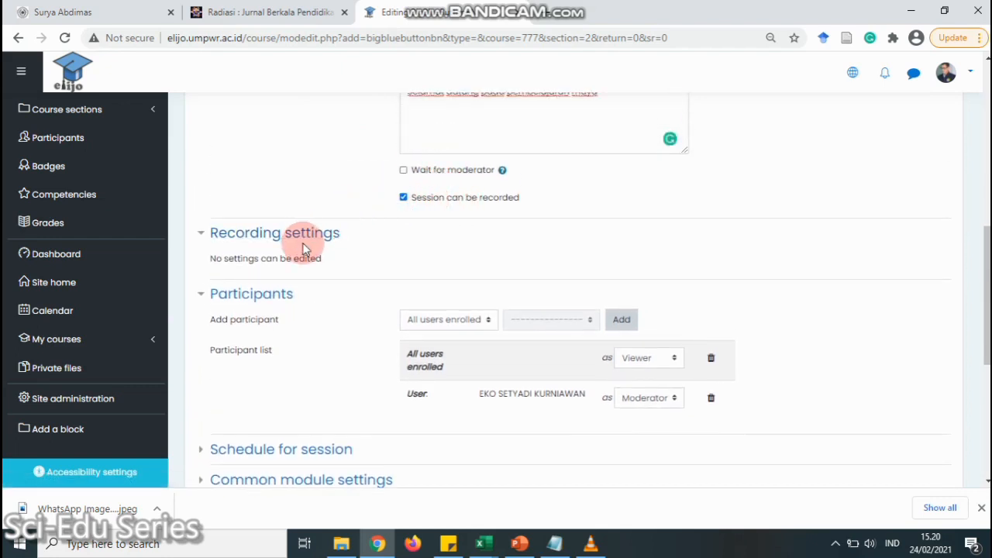
scroll(287, 259, down, 1)
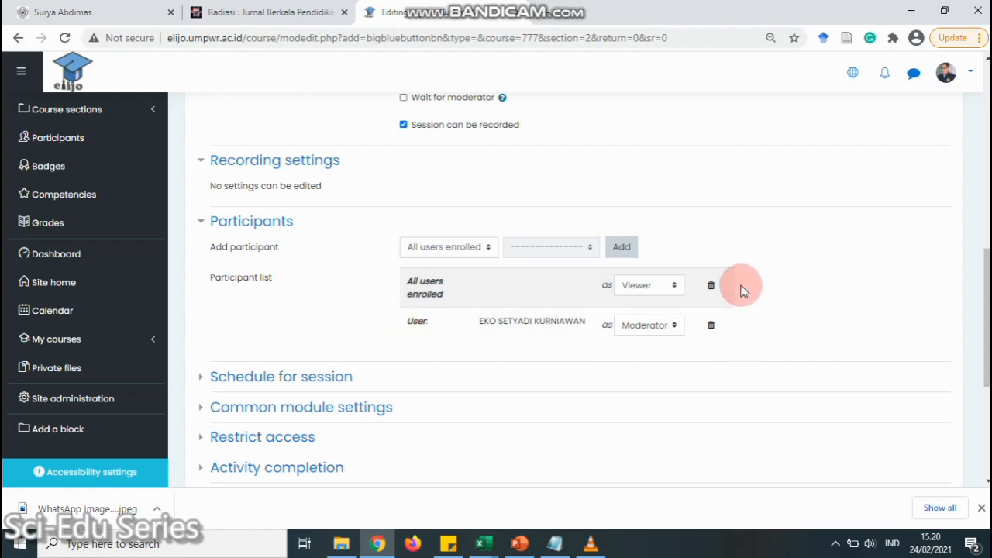
Leave the room participants unchanged: enrolled users as Viewer, lecturer as Moderator
click(487, 256)
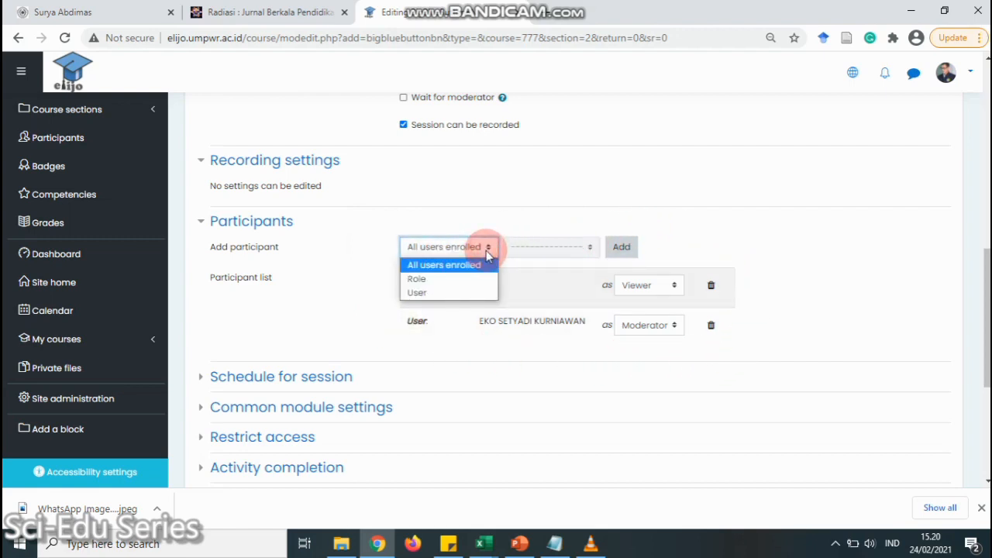
click(465, 217)
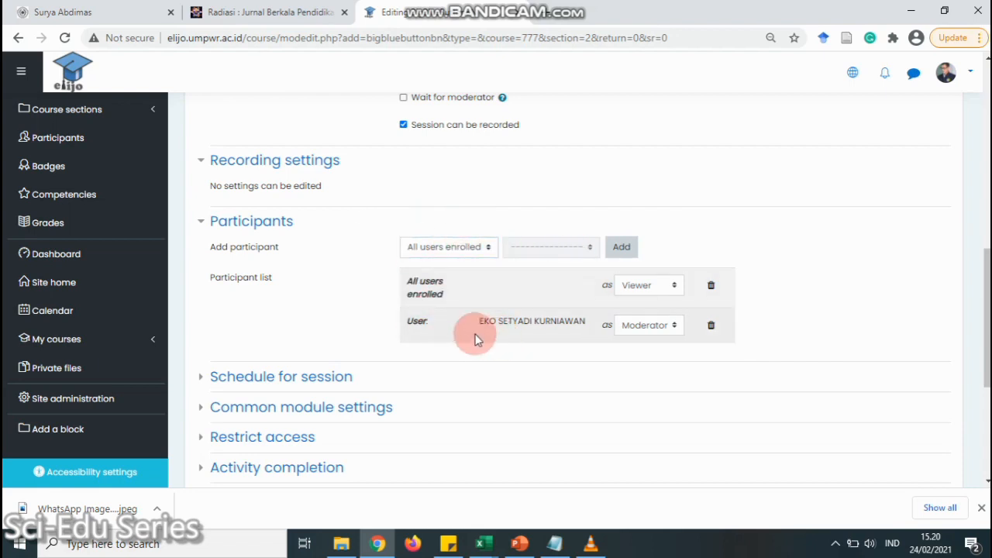
scroll(303, 299, down, 3)
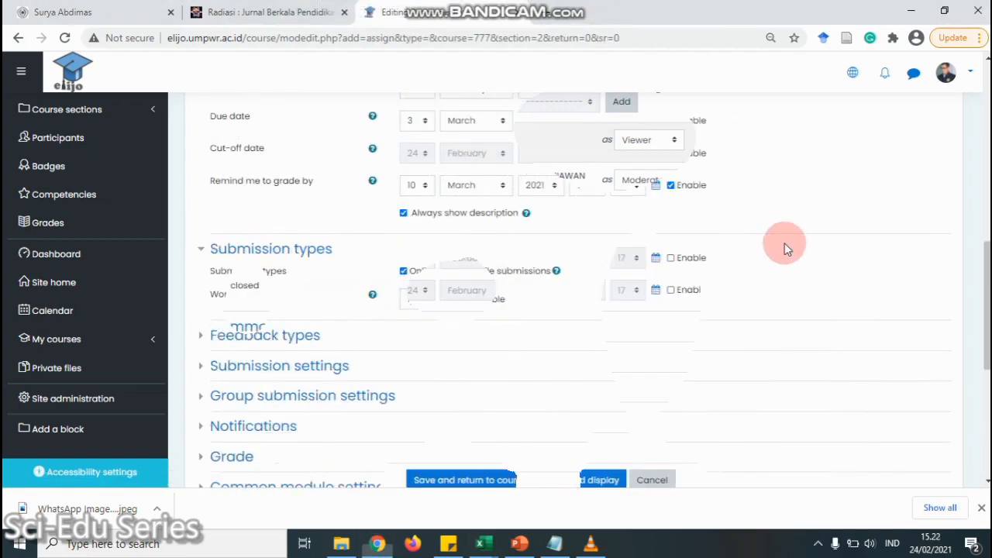
scroll(737, 256, up, 3)
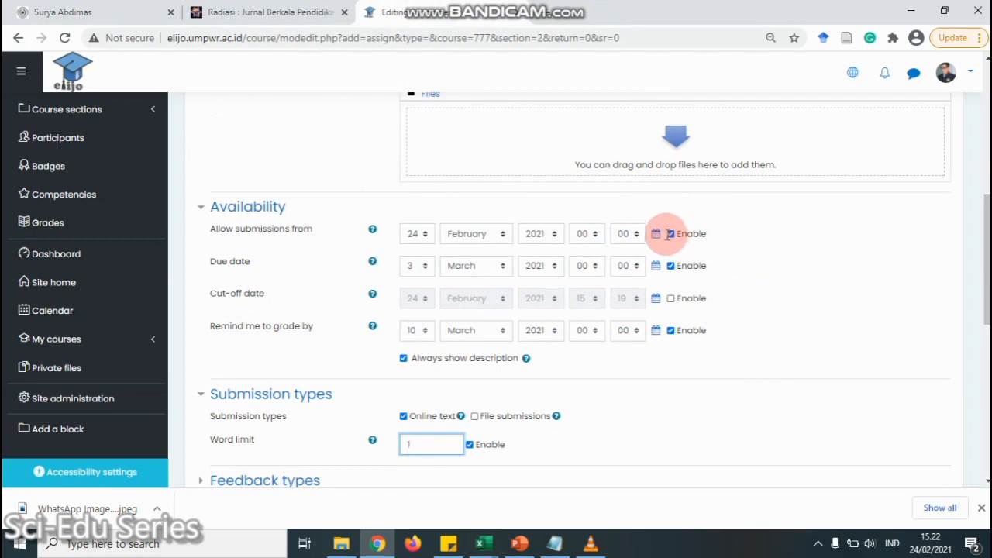
Accept online text submissions only, without file uploads, with a 1000-word limit
scroll(665, 232, down, 1)
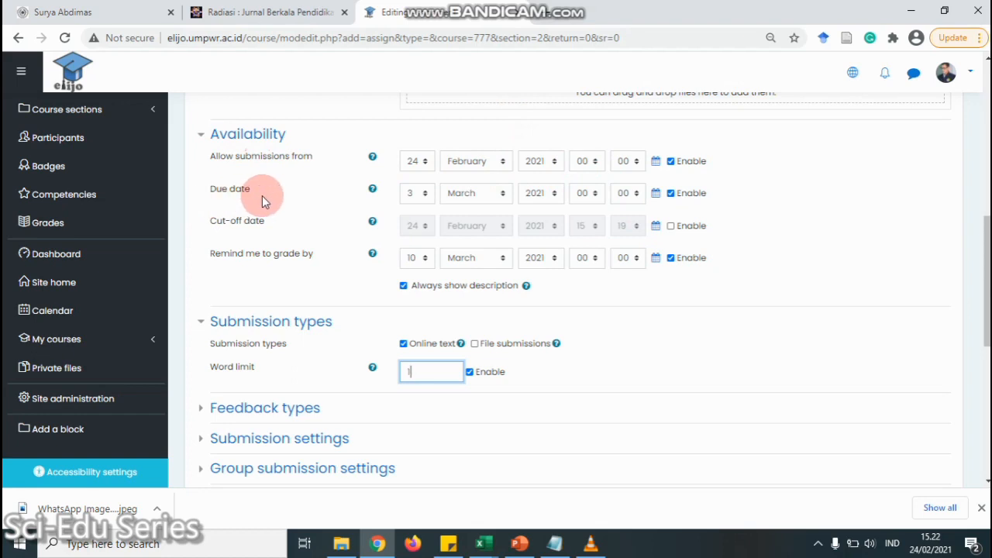
scroll(262, 196, down, 1)
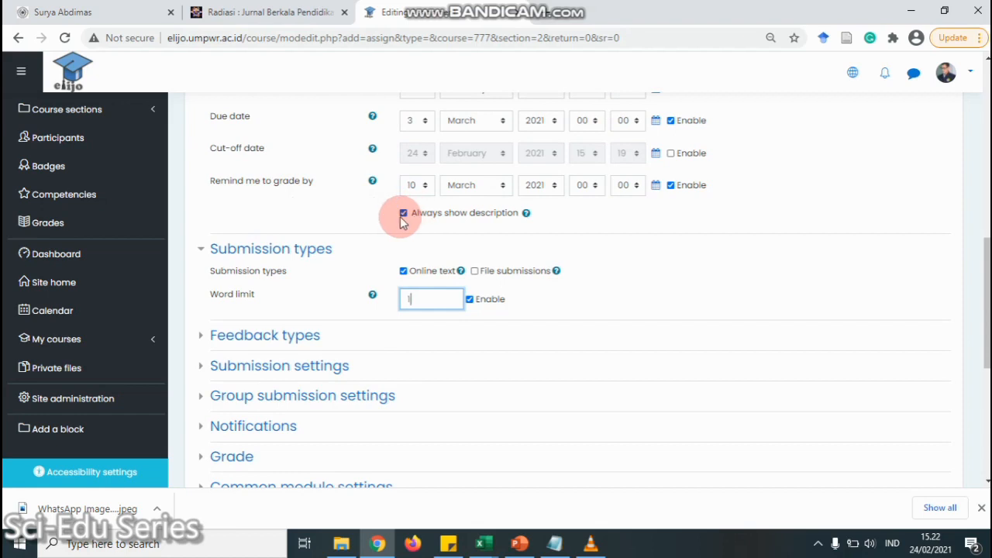
scroll(382, 225, down, 1)
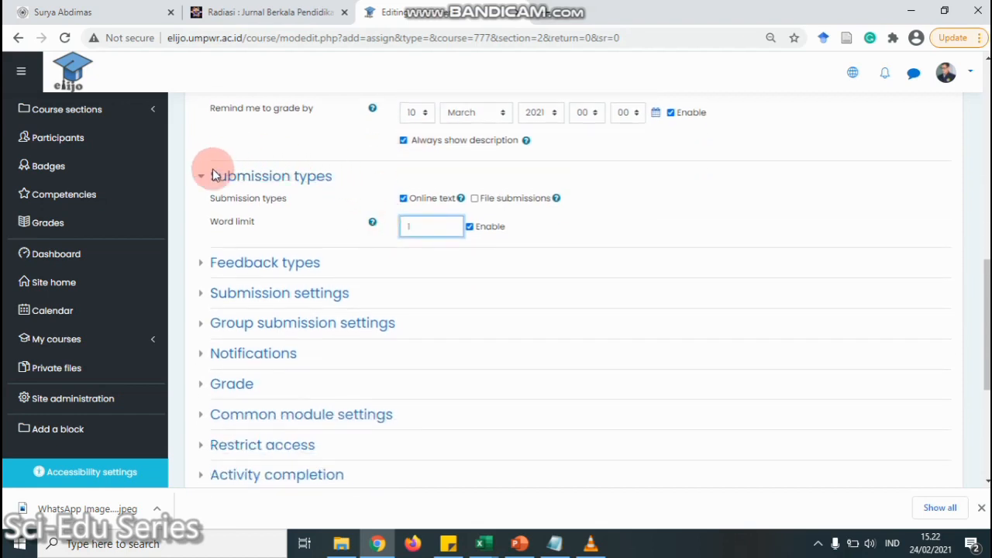
click(475, 198)
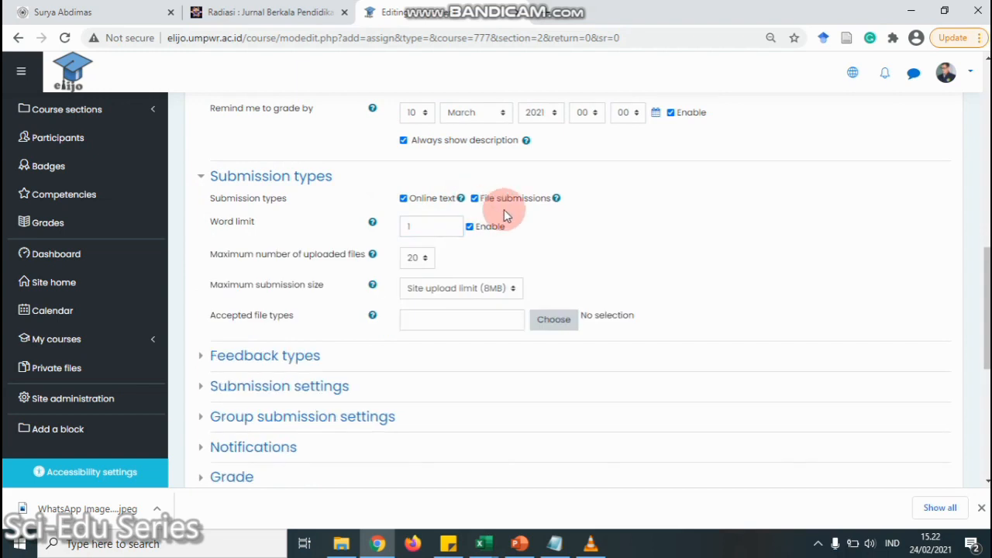
click(404, 198)
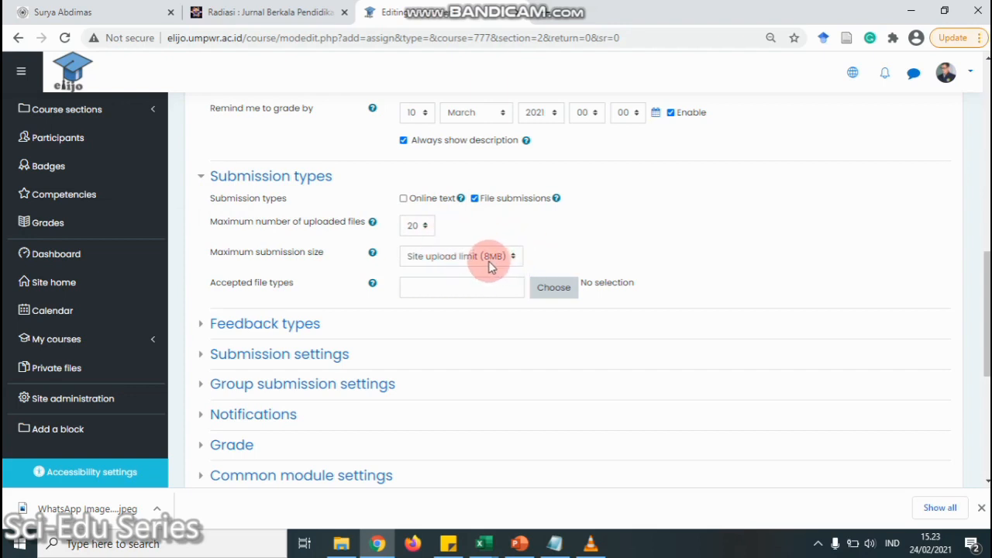
click(475, 199)
click(403, 199)
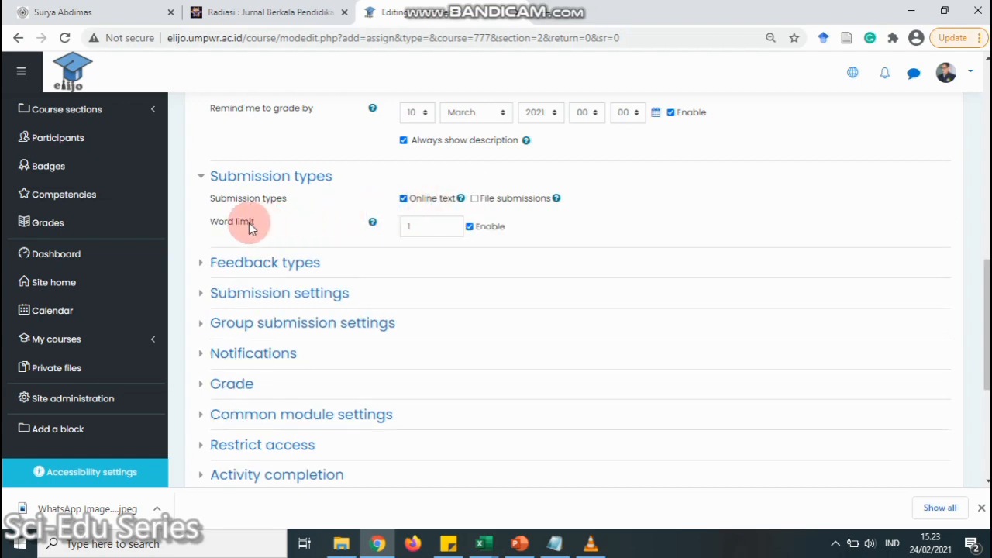
click(432, 224)
text(000)
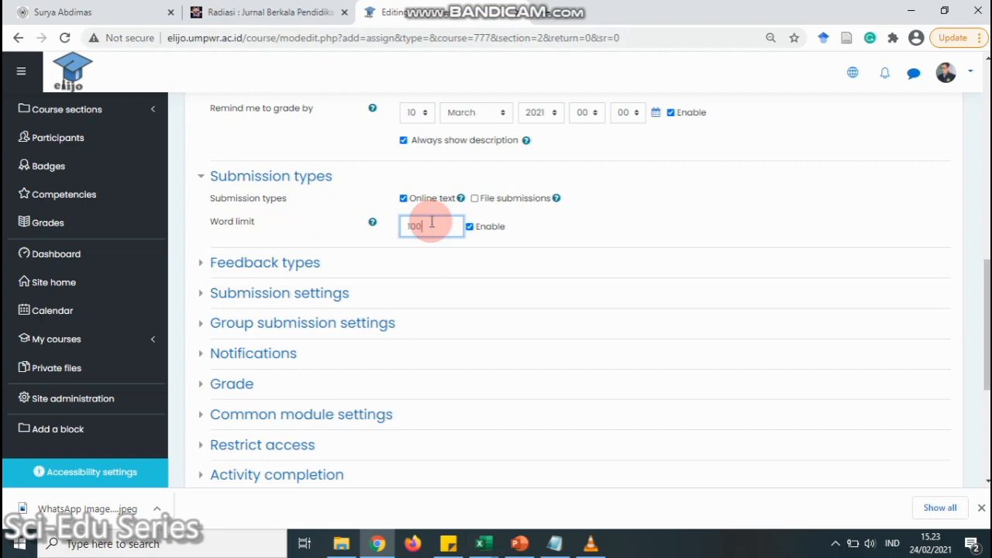
click(616, 217)
scroll(310, 232, down, 2)
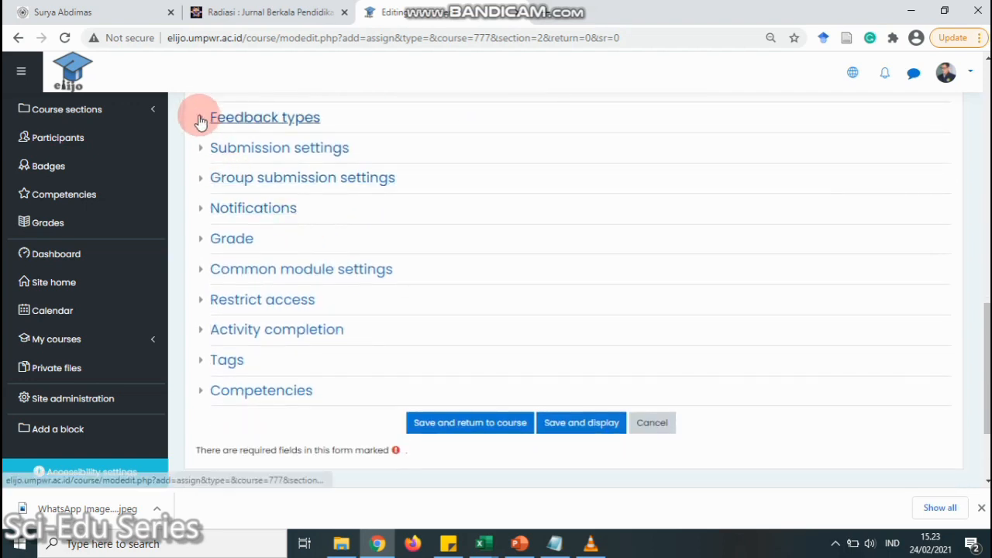
click(204, 117)
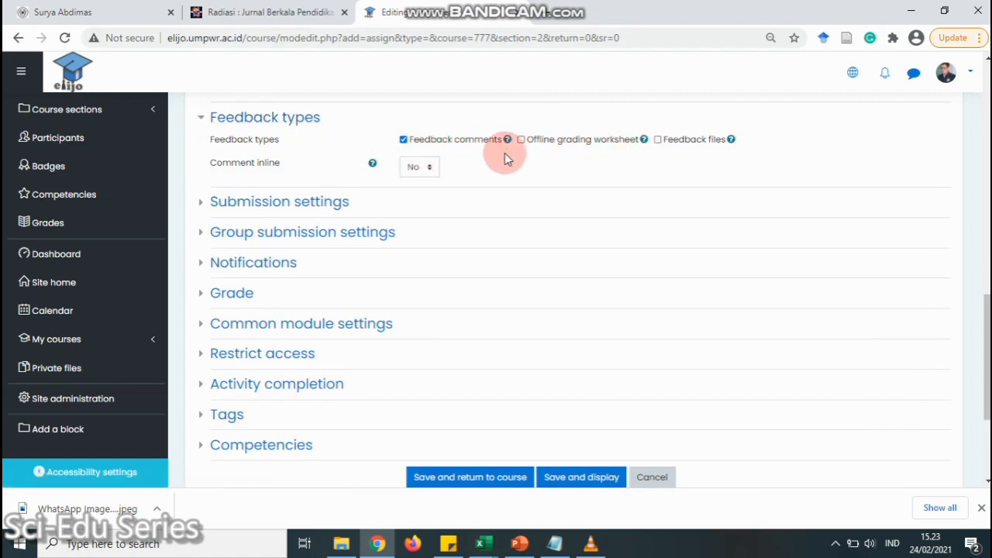
click(431, 169)
click(424, 191)
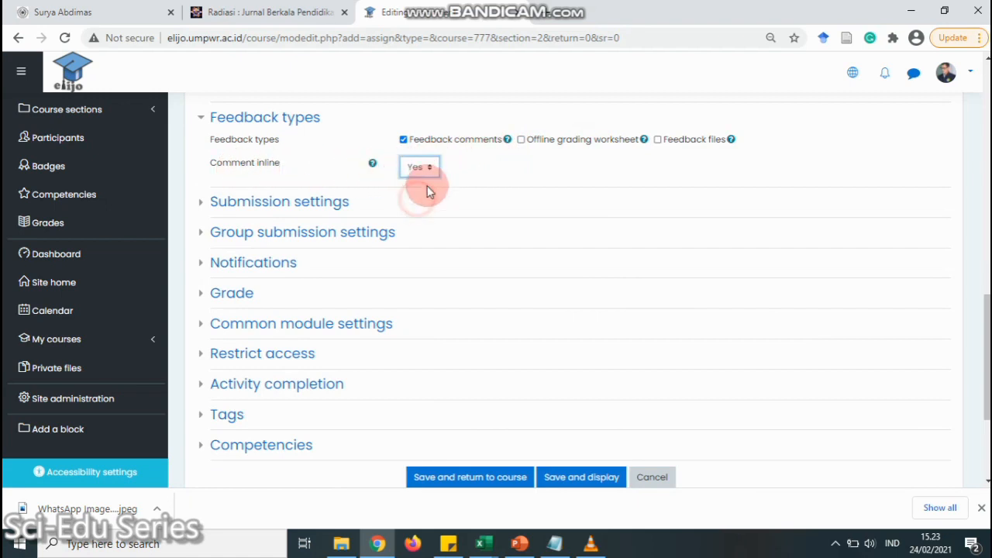
click(435, 169)
click(415, 179)
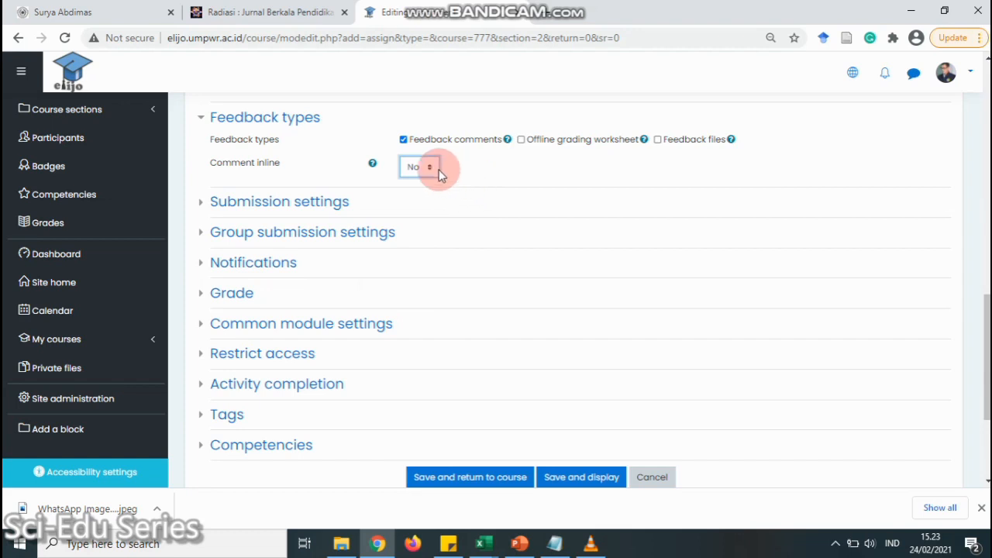
click(204, 206)
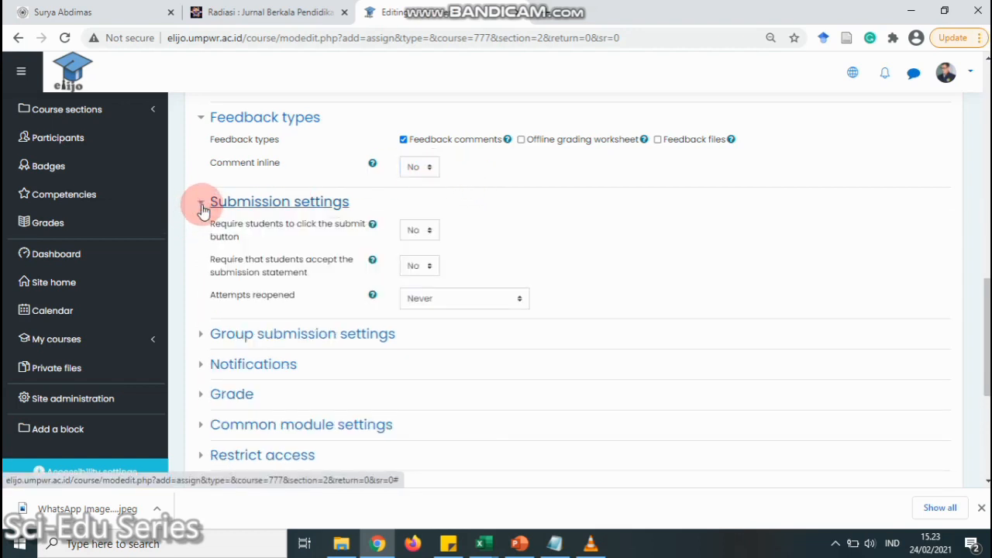
click(202, 208)
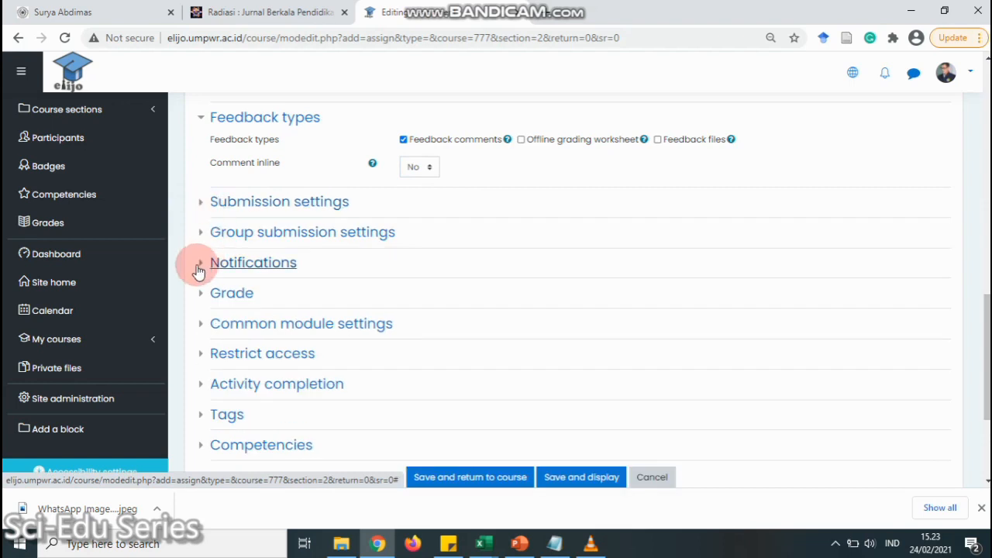
scroll(200, 266, down, 1)
Keep Point grading with maximum grade 100 and save Tugas 1 back to the course
click(207, 221)
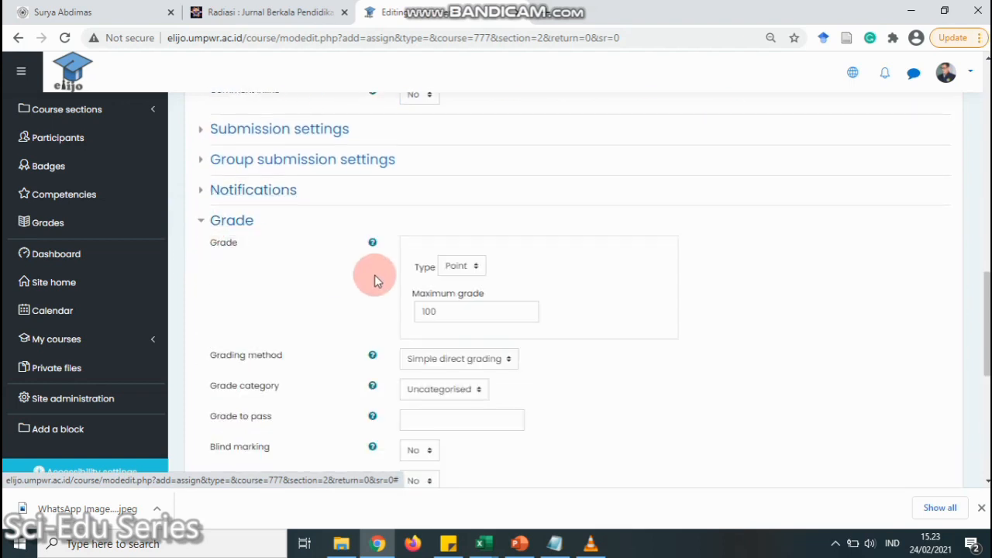
scroll(540, 256, down, 1)
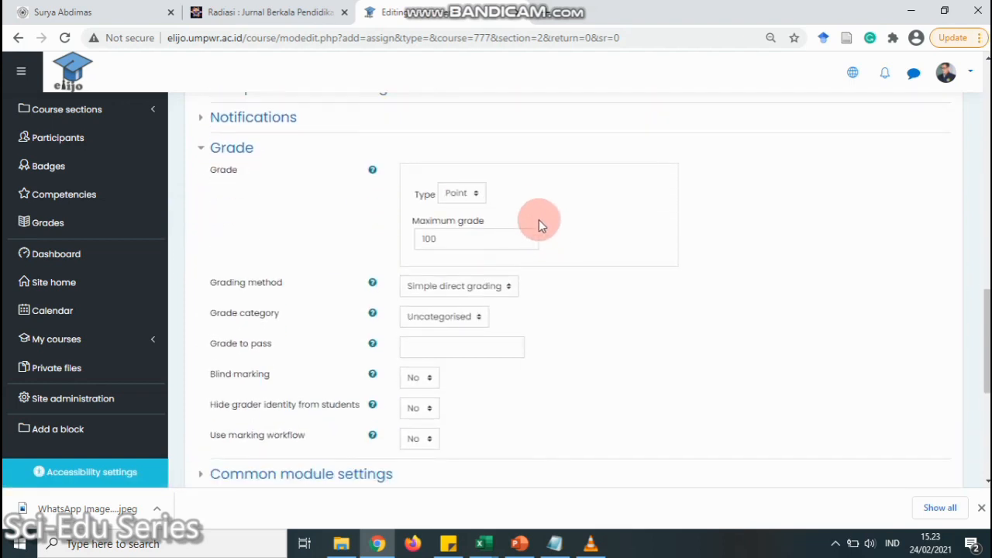
click(476, 197)
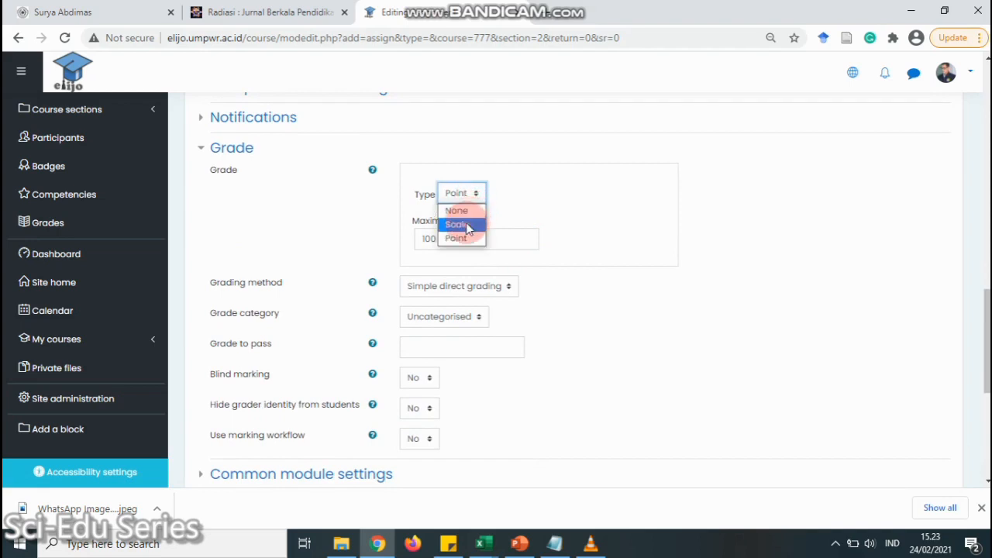
click(475, 195)
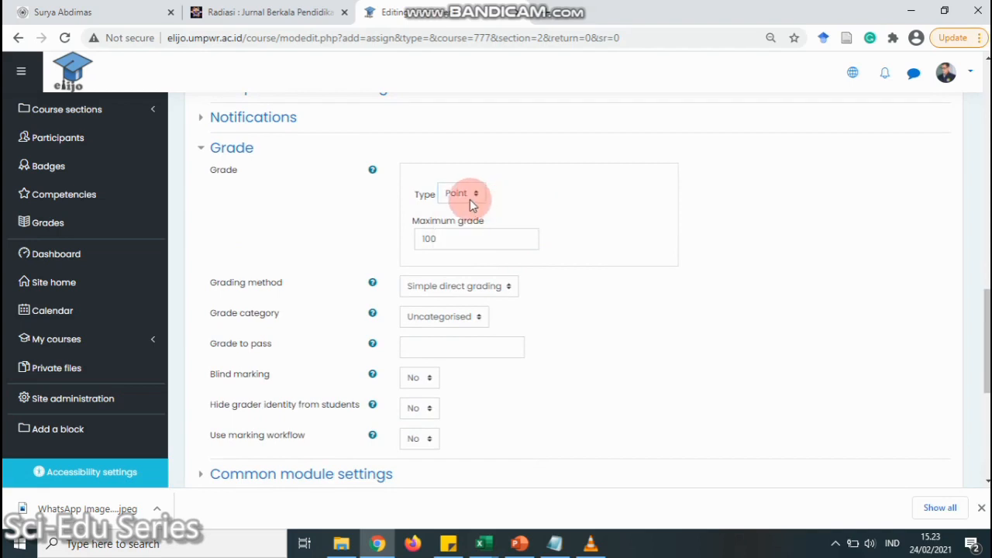
click(449, 246)
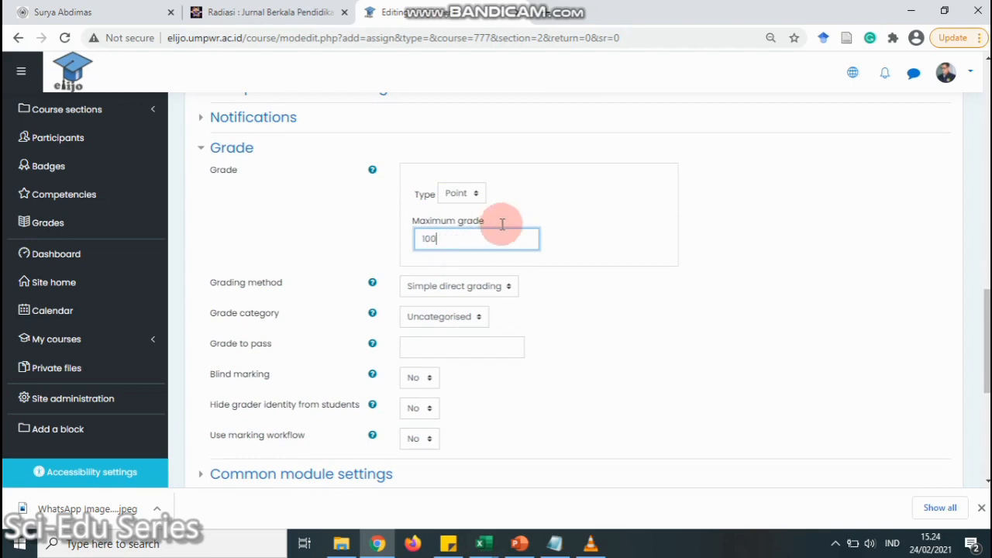
scroll(481, 207, down, 3)
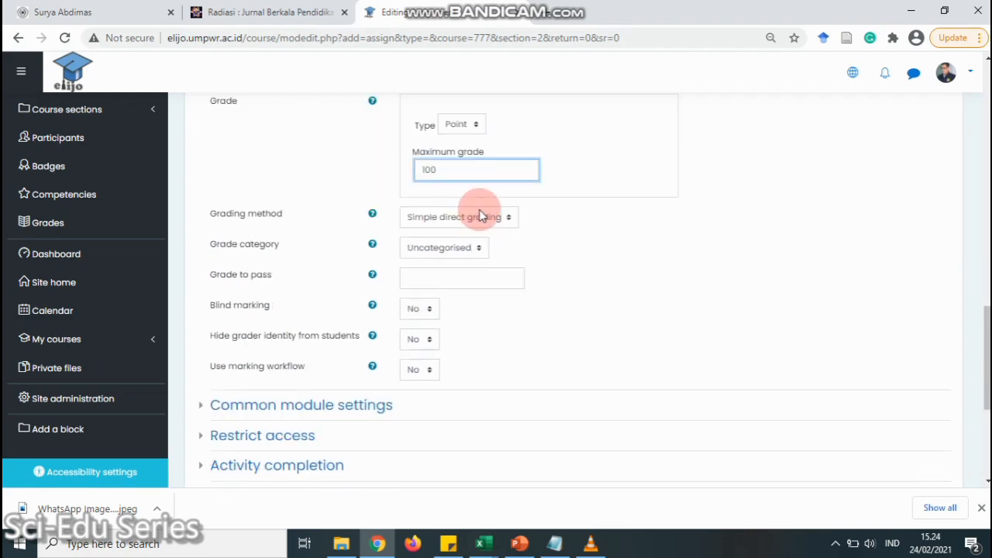
scroll(549, 214, down, 2)
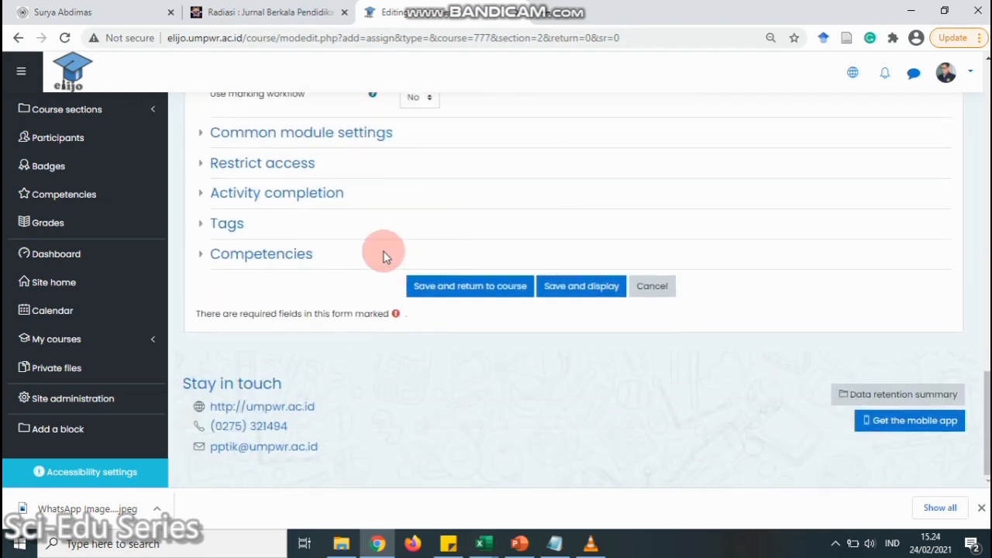
click(419, 289)
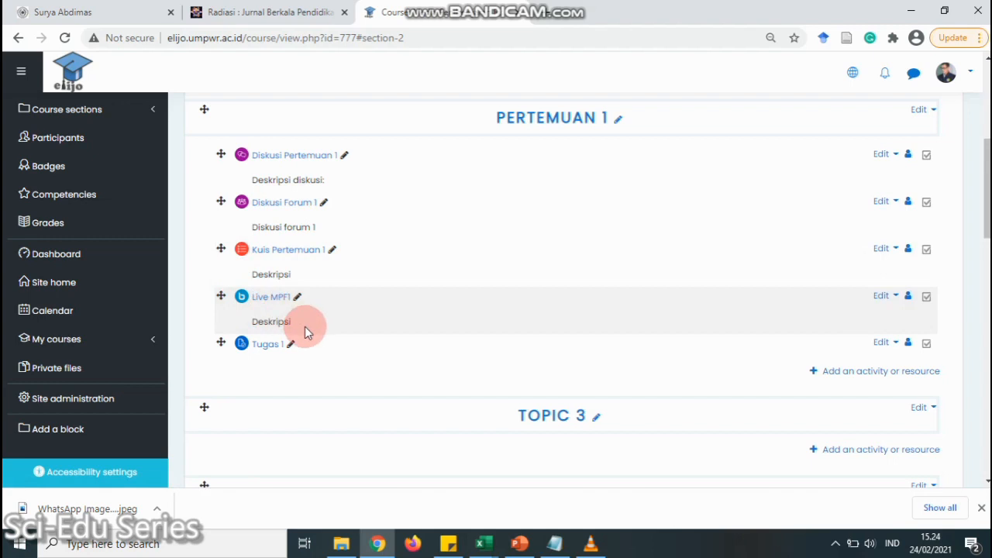
scroll(330, 337, down, 2)
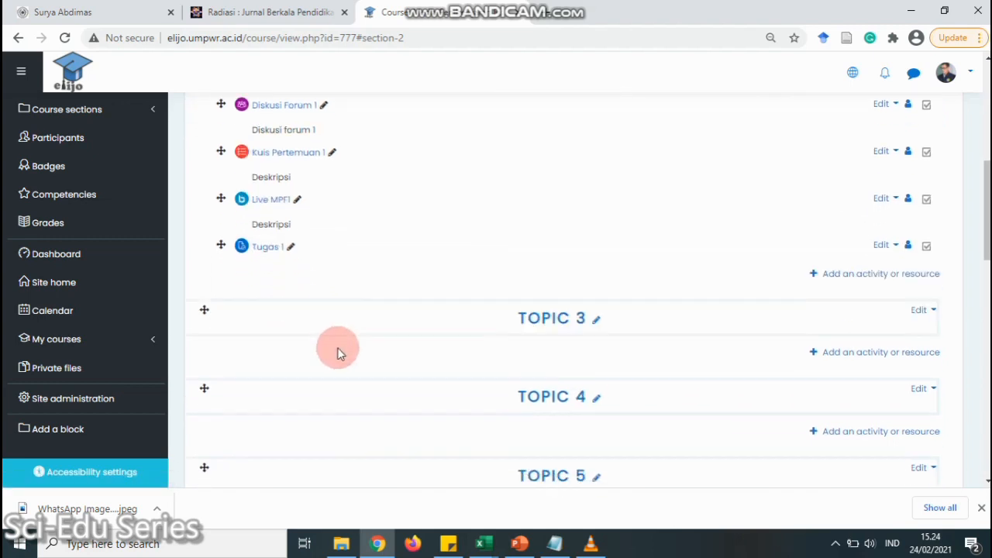
scroll(335, 345, down, 7)
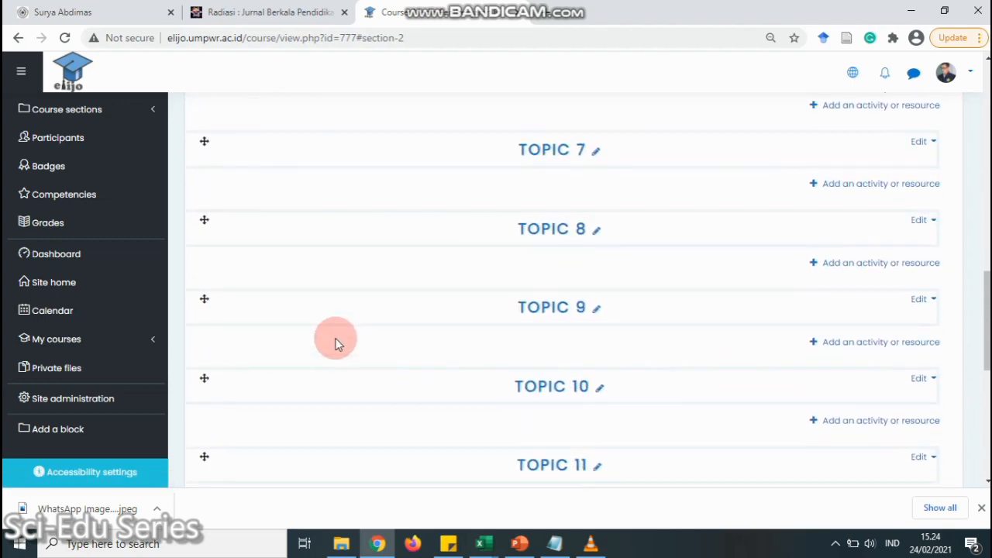
scroll(344, 333, up, 8)
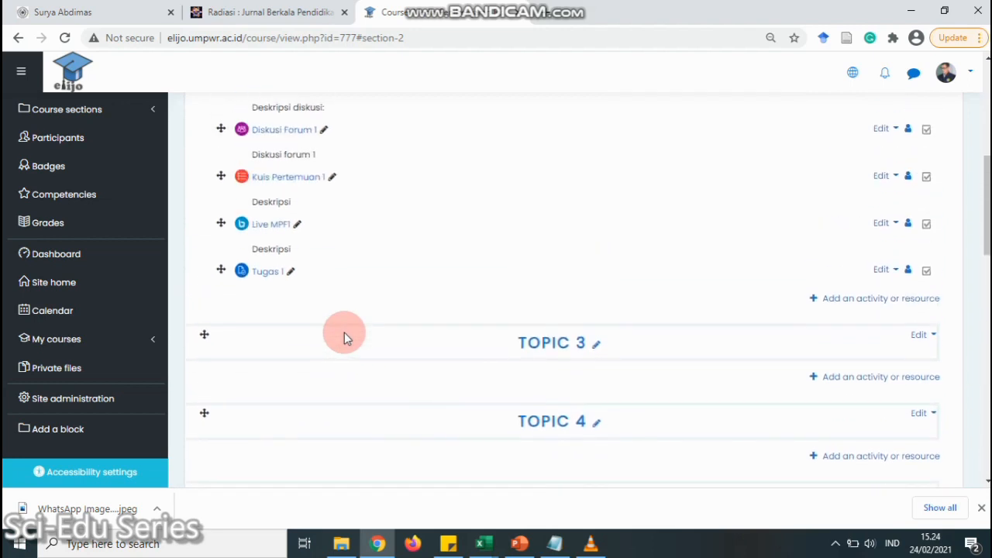
scroll(345, 333, up, 1)
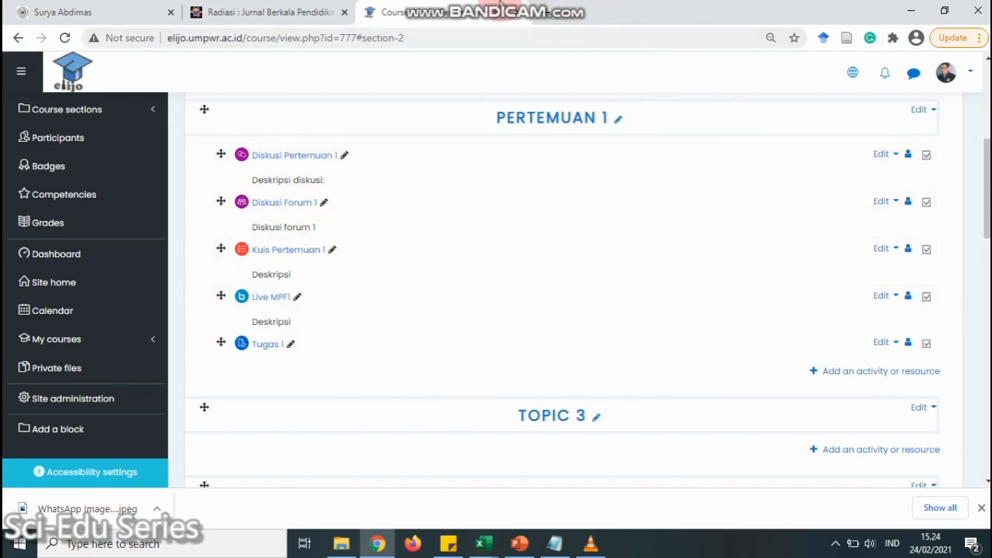
mouse_move(585, 9)
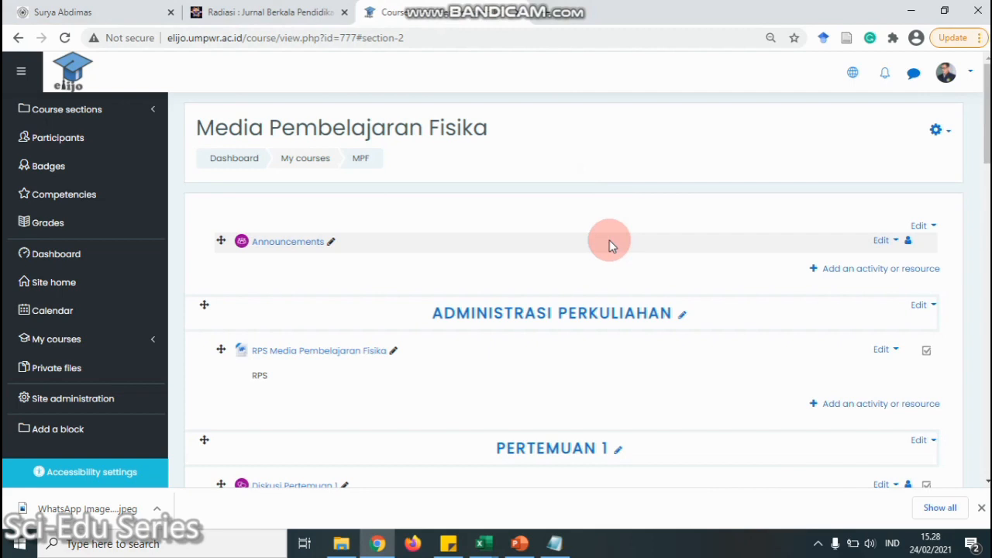
scroll(422, 175, down, 3)
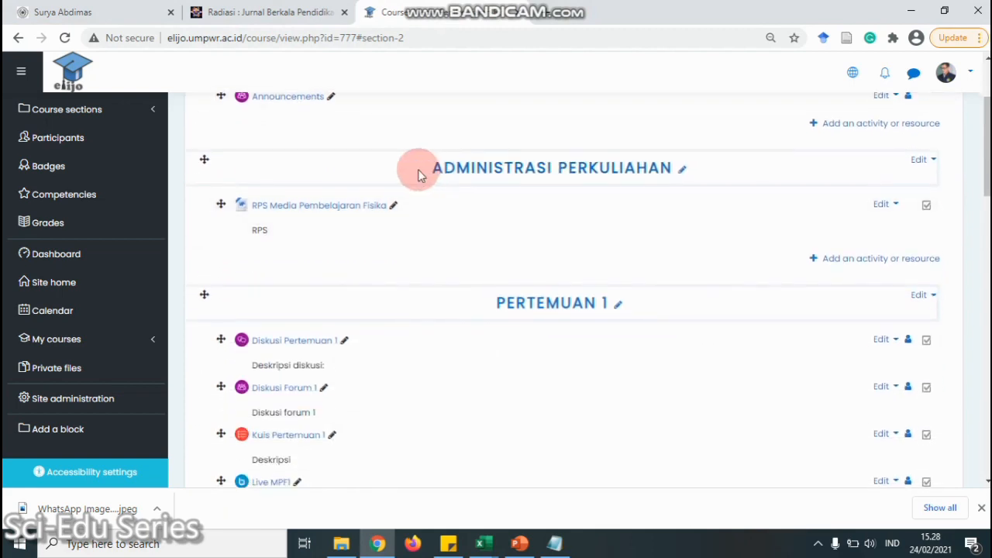
scroll(362, 161, down, 3)
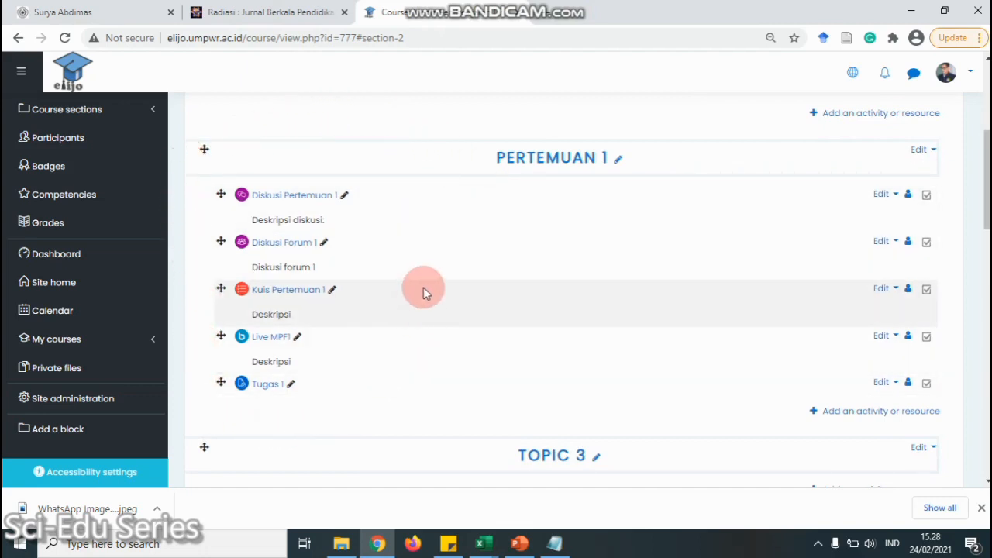
scroll(424, 290, up, 1)
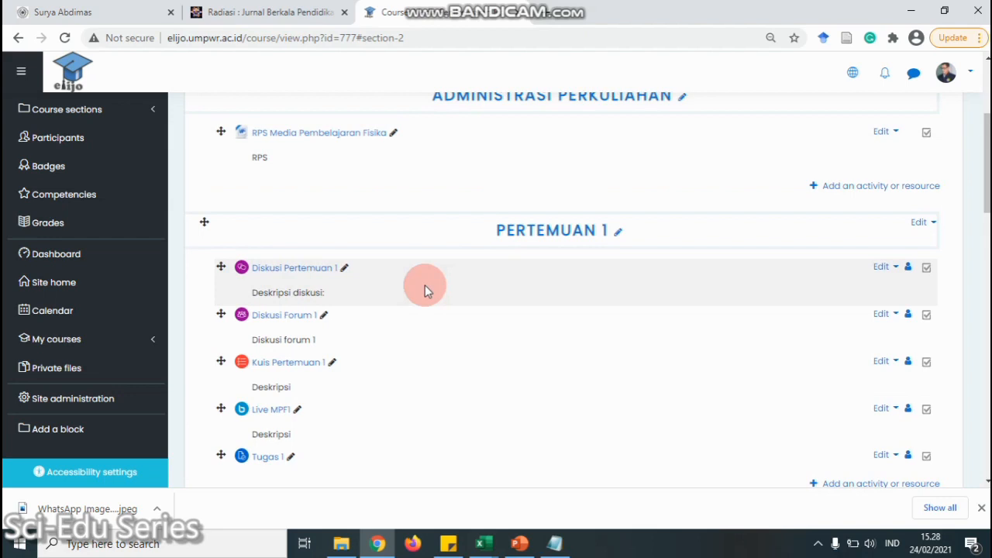
scroll(425, 288, up, 3)
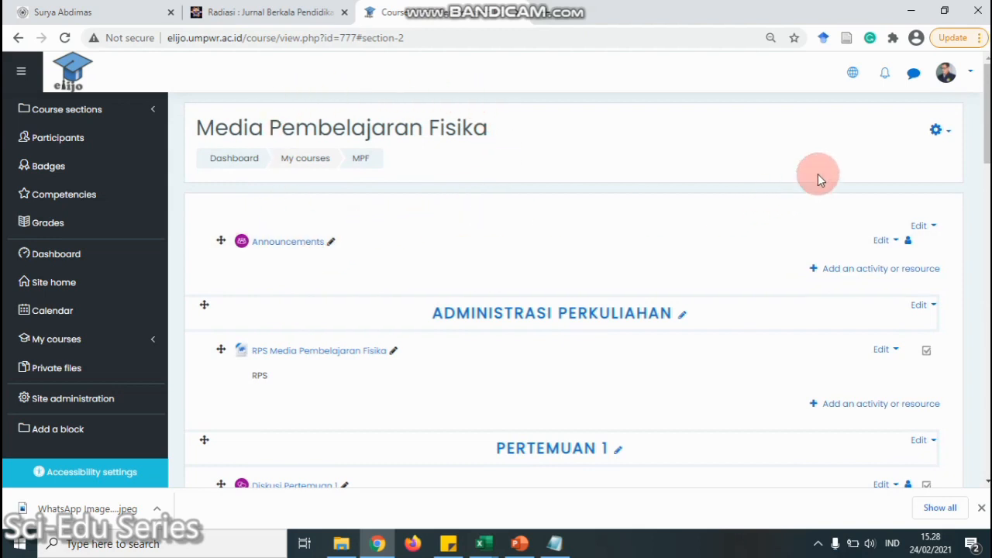
Turn editing off from the course gear menu and scroll through the sections
click(938, 130)
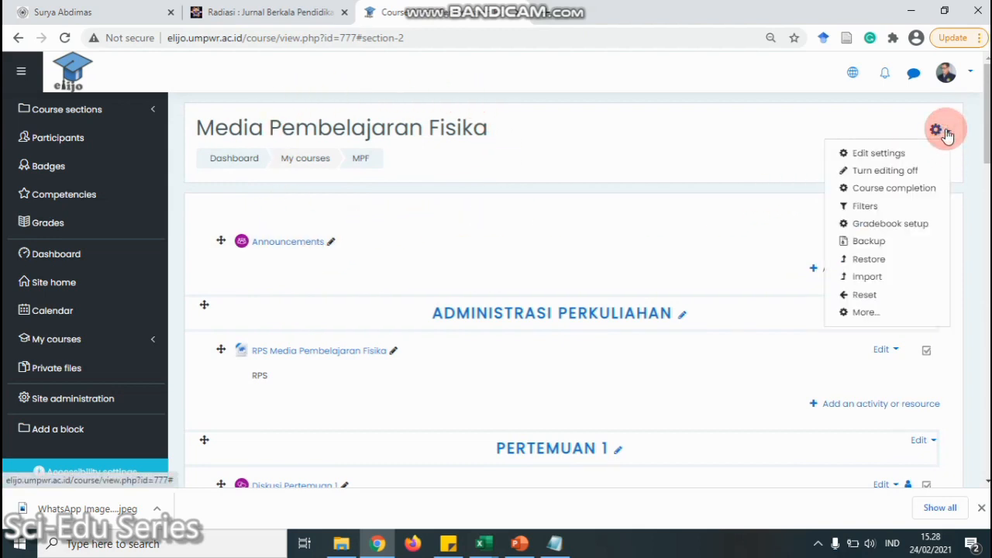
click(897, 173)
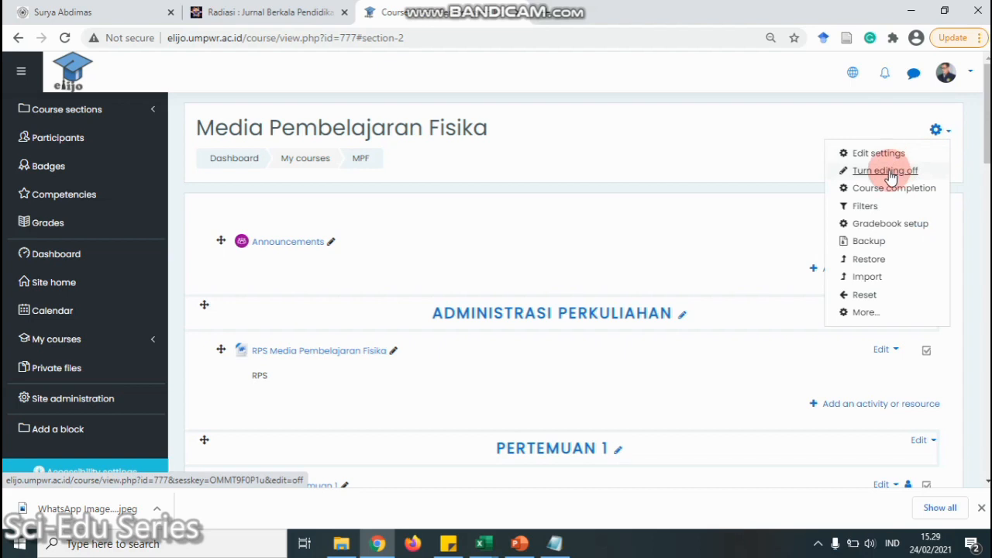
click(564, 233)
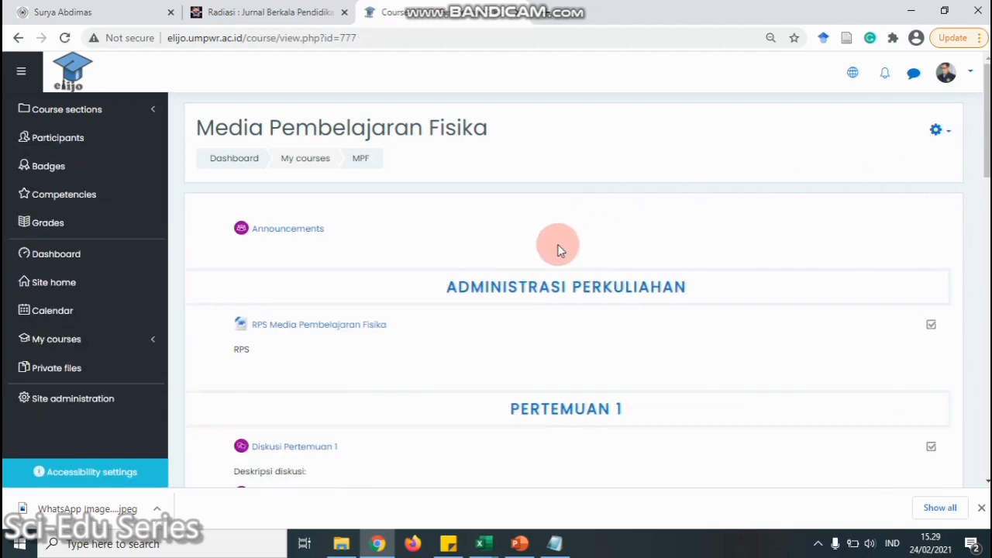
scroll(578, 244, down, 3)
scroll(493, 236, down, 1)
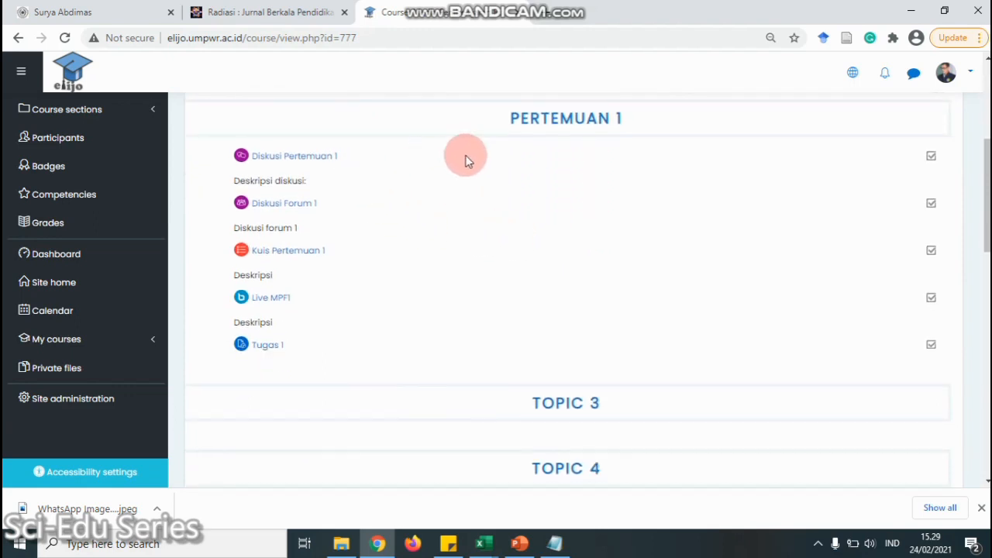
scroll(466, 161, up, 1)
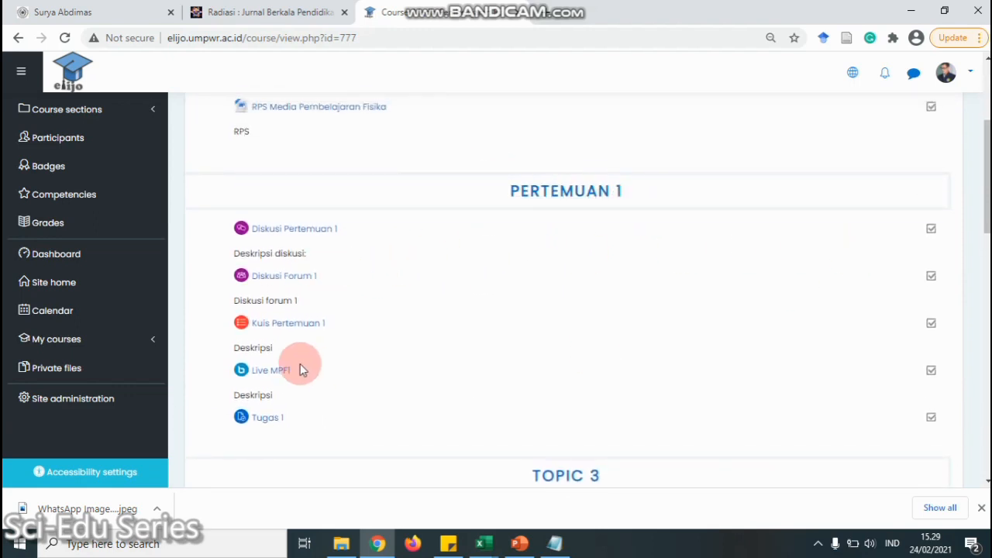
scroll(320, 368, down, 2)
scroll(462, 210, up, 5)
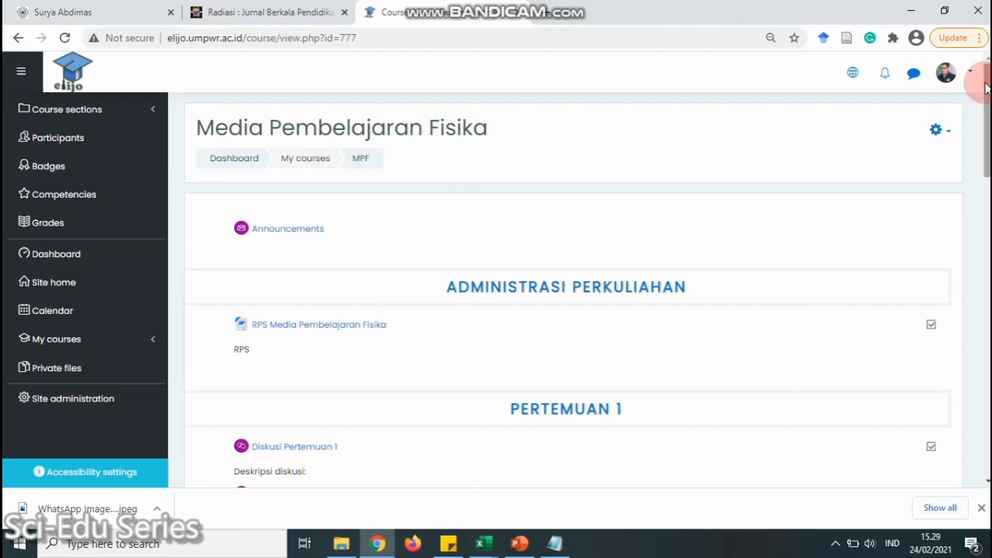
Log the lecturer account out from the user menu
click(947, 76)
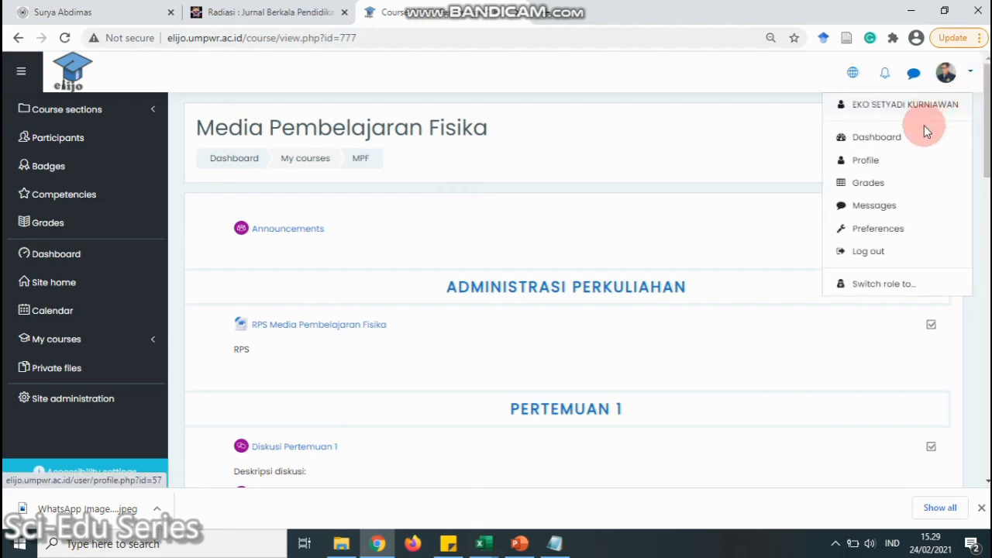
click(878, 254)
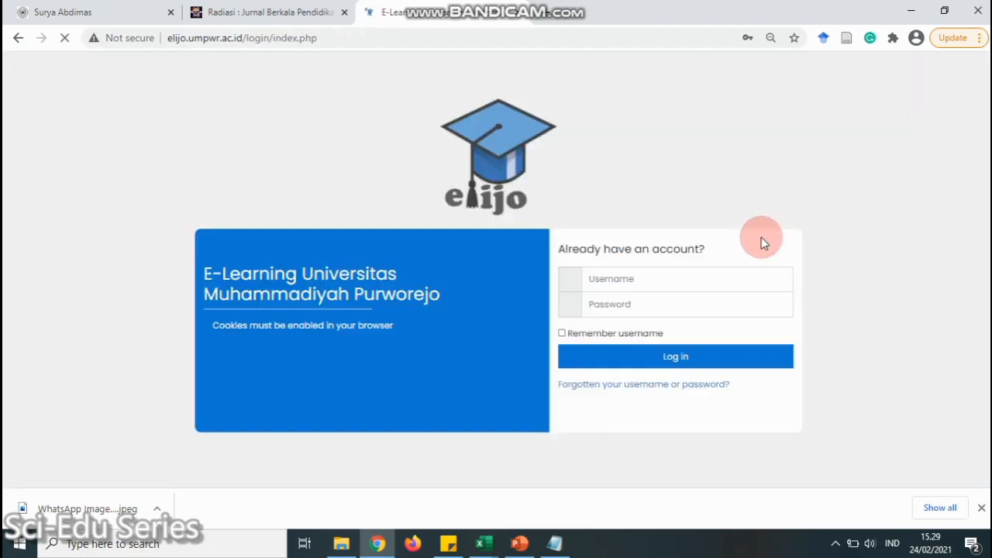